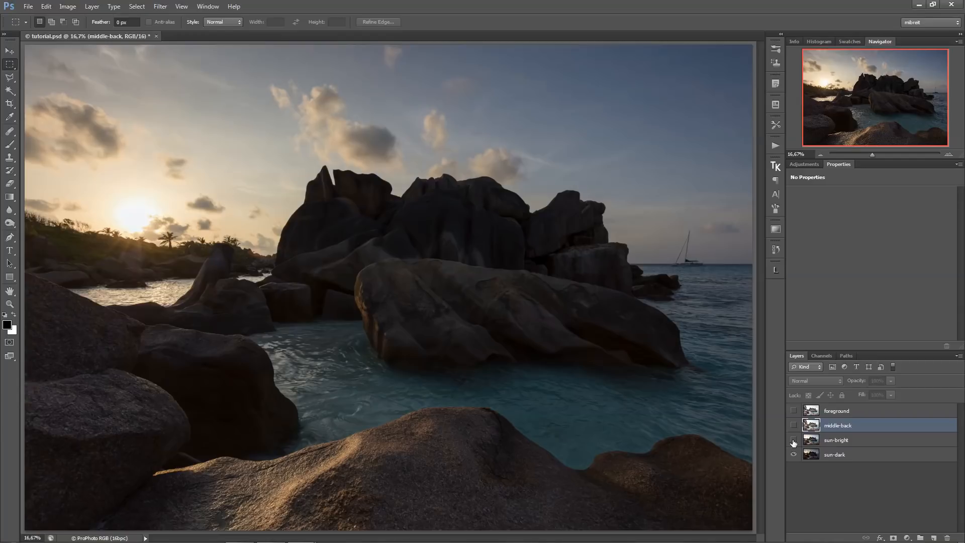
Switch the sun-bright layer on and off to compare its exposure with the sun-dark layer.
click(793, 442)
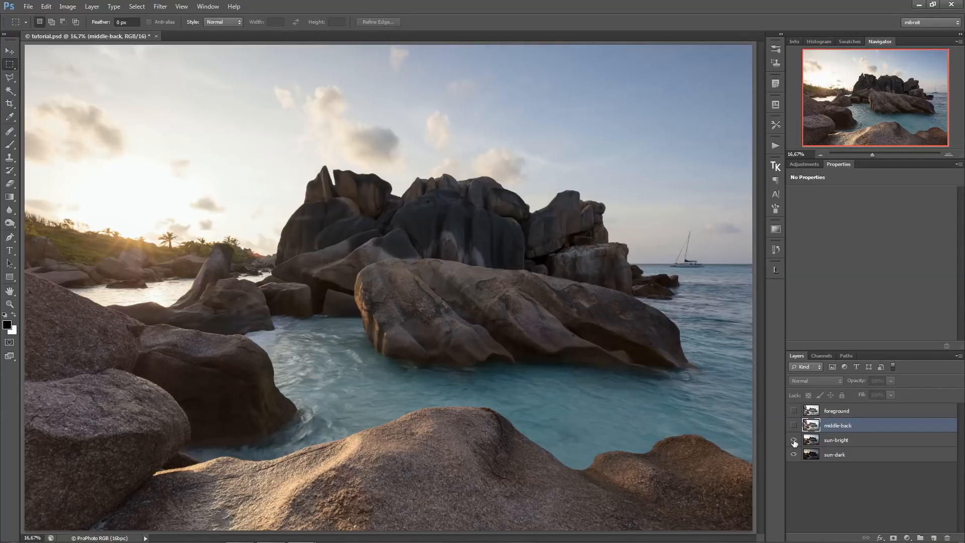
click(793, 442)
click(793, 442)
click(794, 442)
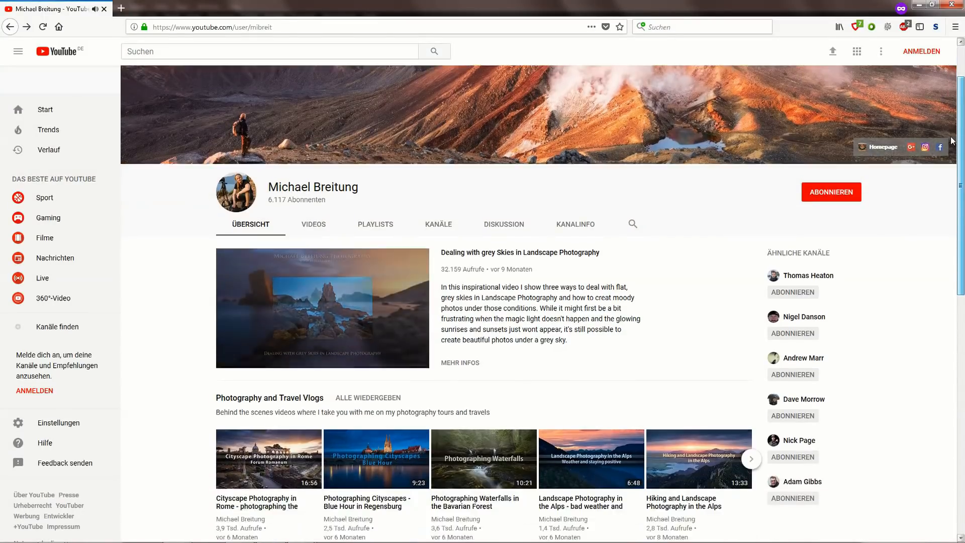
Open the "Post Processing Tips and Tutorials" playlist from the YouTube channel page in the browser.
scroll(951, 141, down, 6)
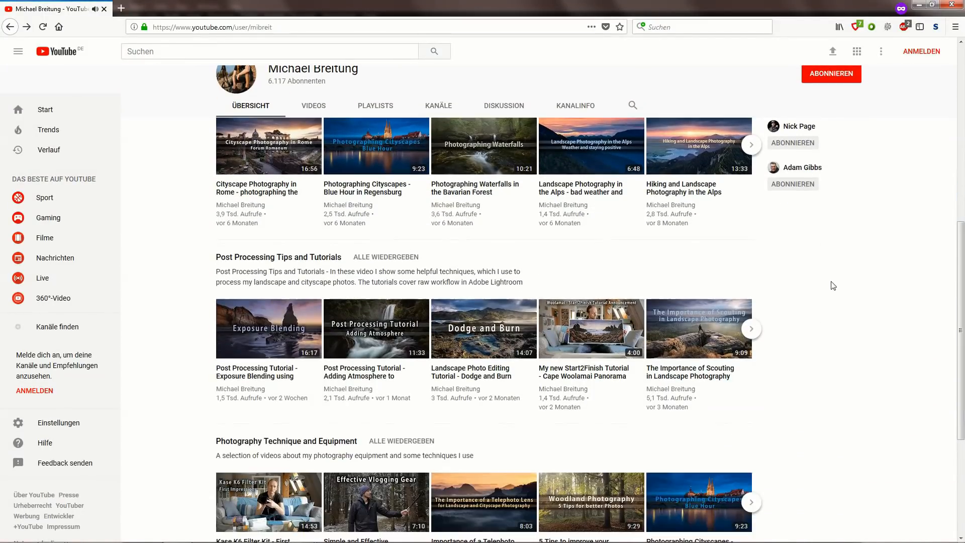
click(253, 260)
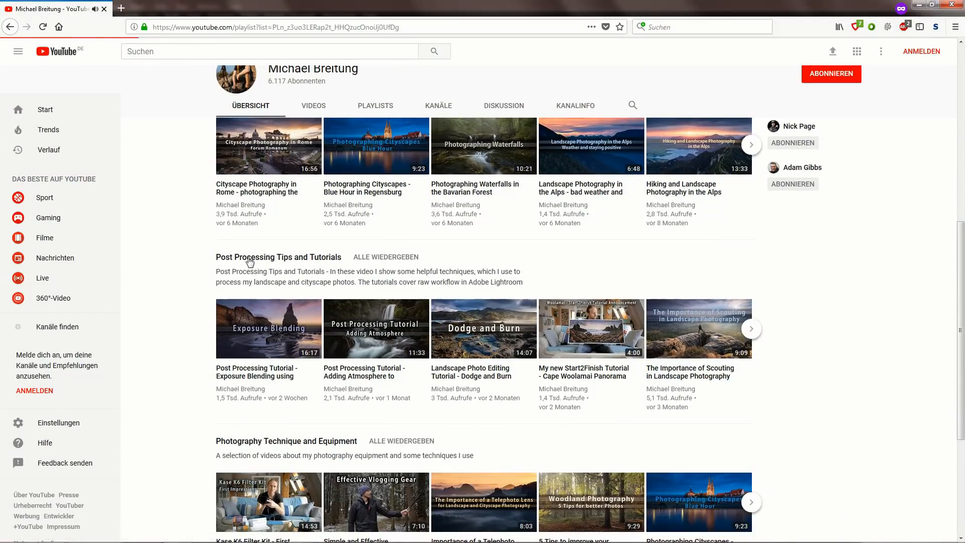
mouse_move(958, 93)
mouse_down()
mouse_move(954, 141)
mouse_move(952, 97)
mouse_up()
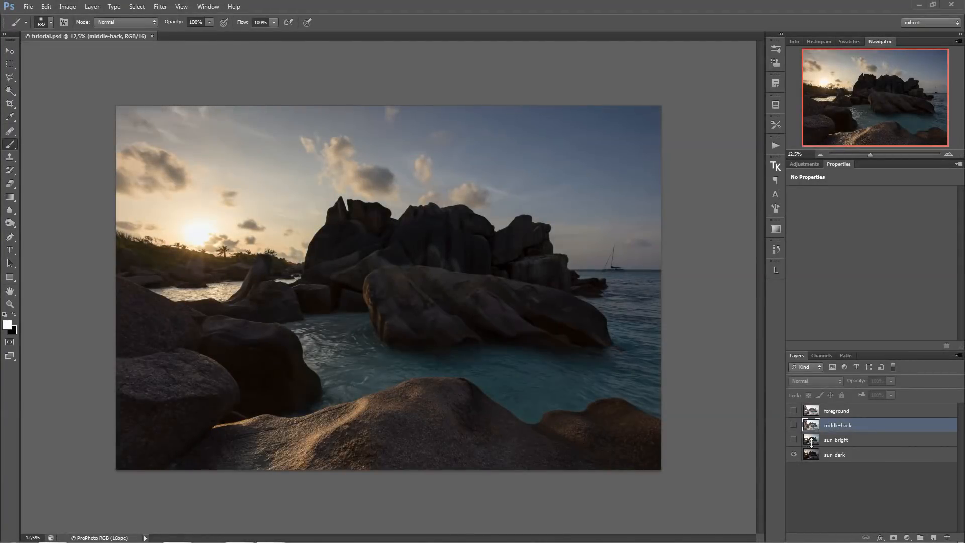
Compare the sun-dark and sun-bright exposures in tutorial.psd by toggling sun-bright, leaving that layer visible.
click(793, 440)
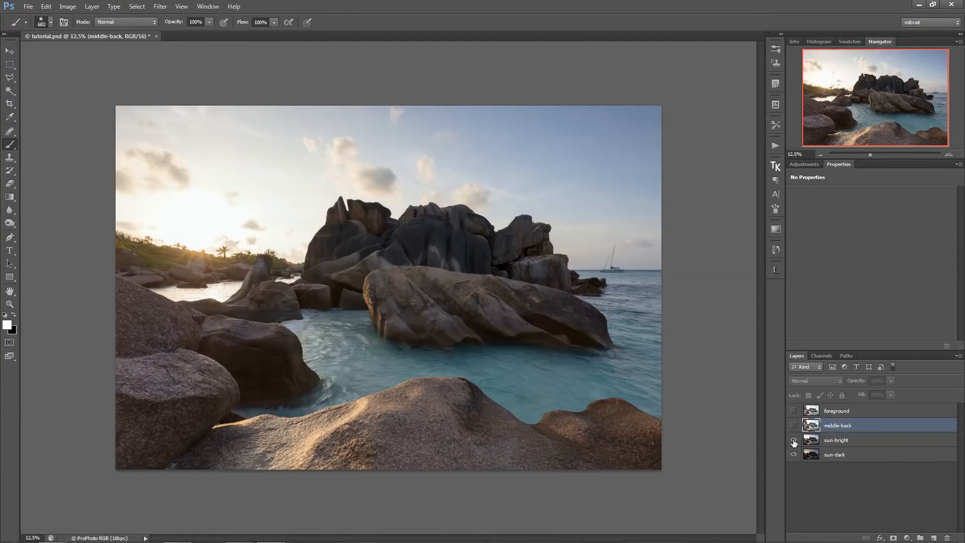
click(794, 440)
click(793, 440)
click(820, 454)
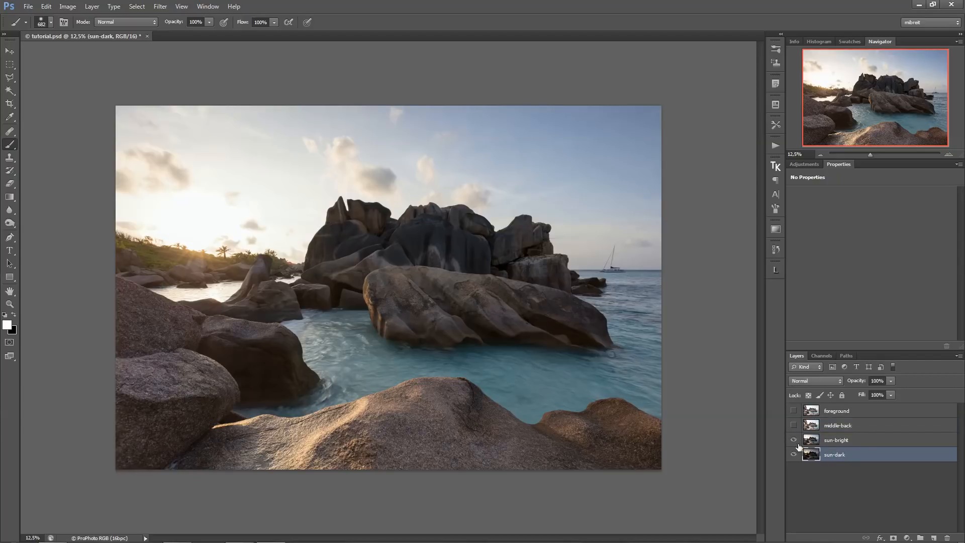
click(794, 441)
click(793, 440)
Show the middle-back and foreground layers in turn to examine their brighter exposures, hiding the foreground layer again.
click(793, 425)
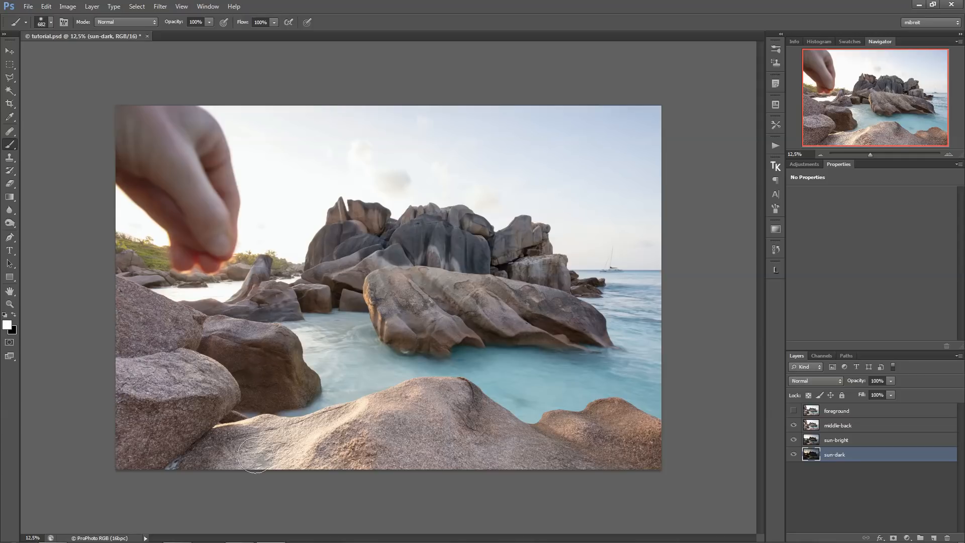
click(793, 411)
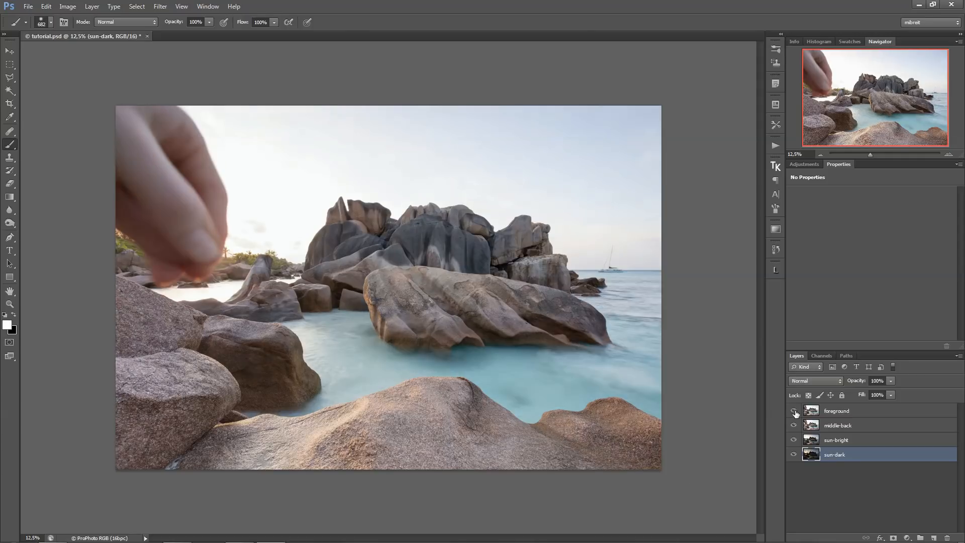
click(866, 412)
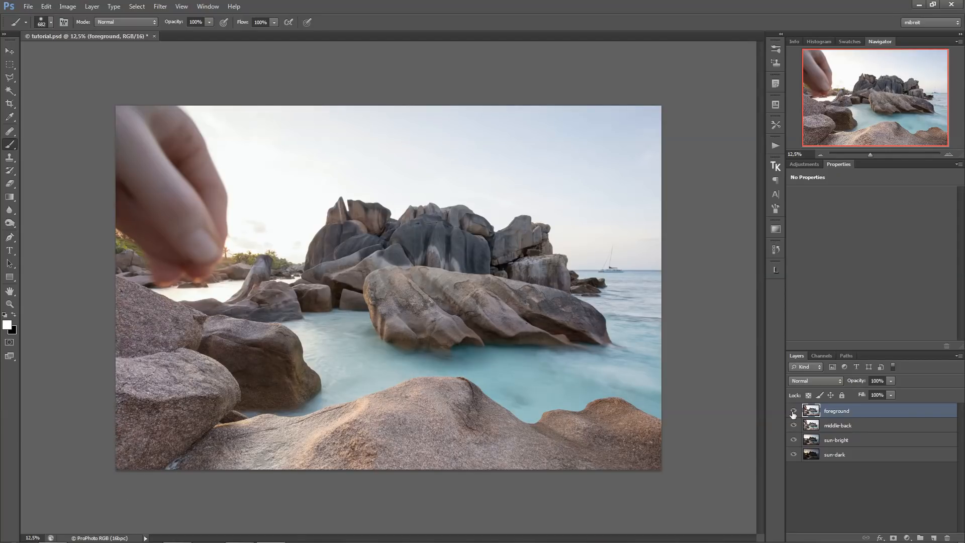
click(794, 411)
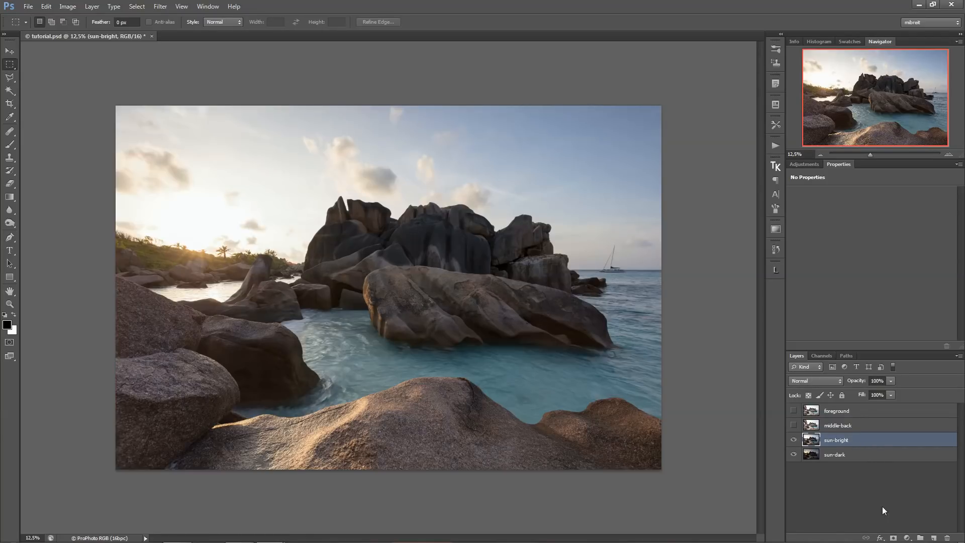
Add a layer mask to the sun-bright layer and paint it black over the bright sky around the sun with a large soft brush.
click(892, 538)
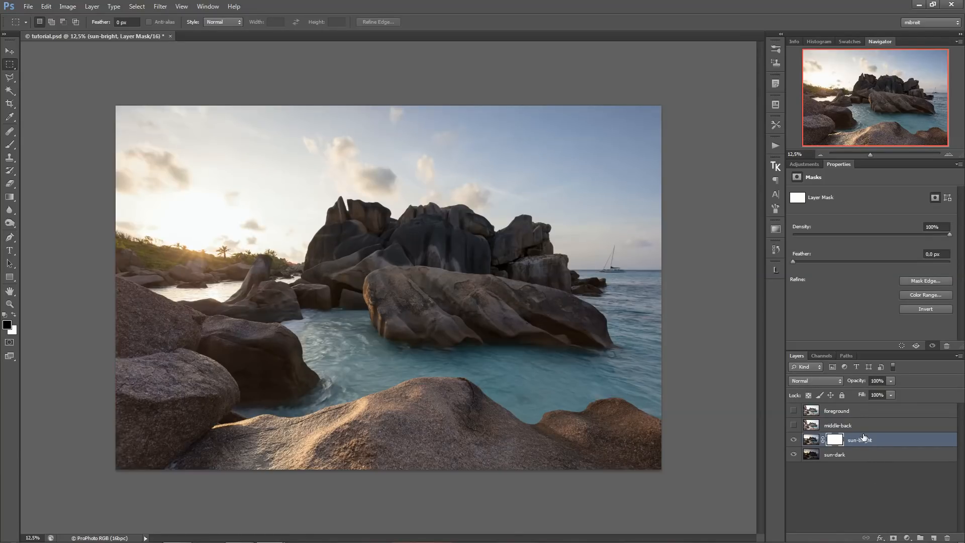
key(b)
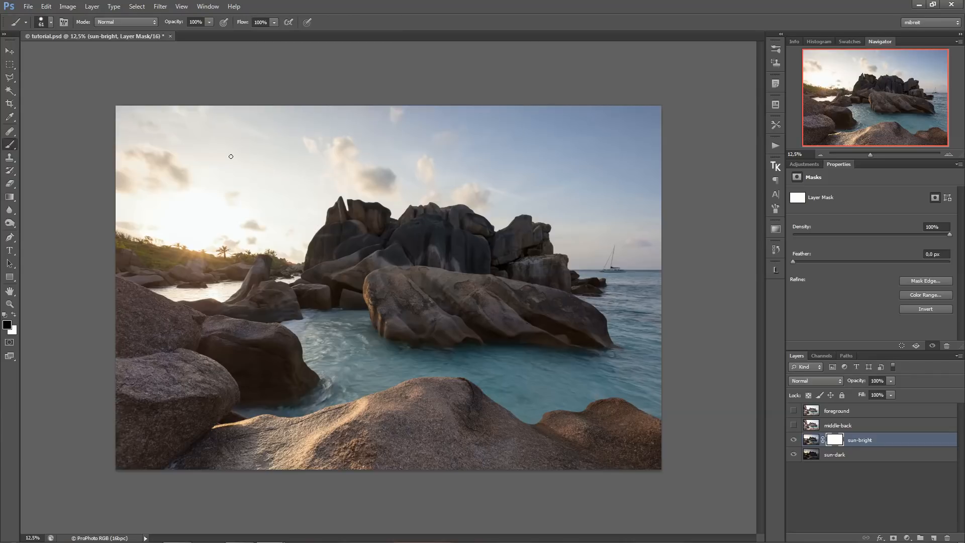
alt+right_click(222, 207)
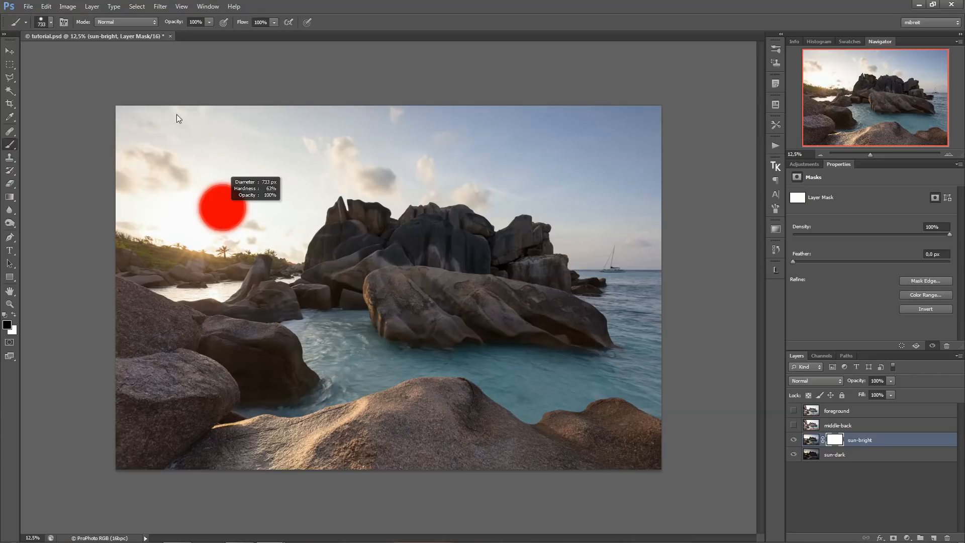
alt+right_click(222, 204)
alt+right_click(225, 215)
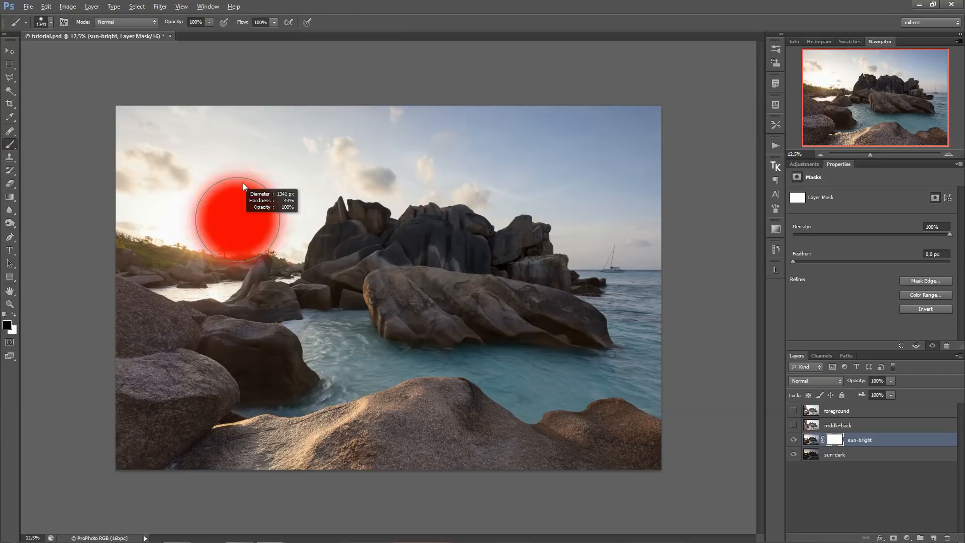
alt+right_click(222, 214)
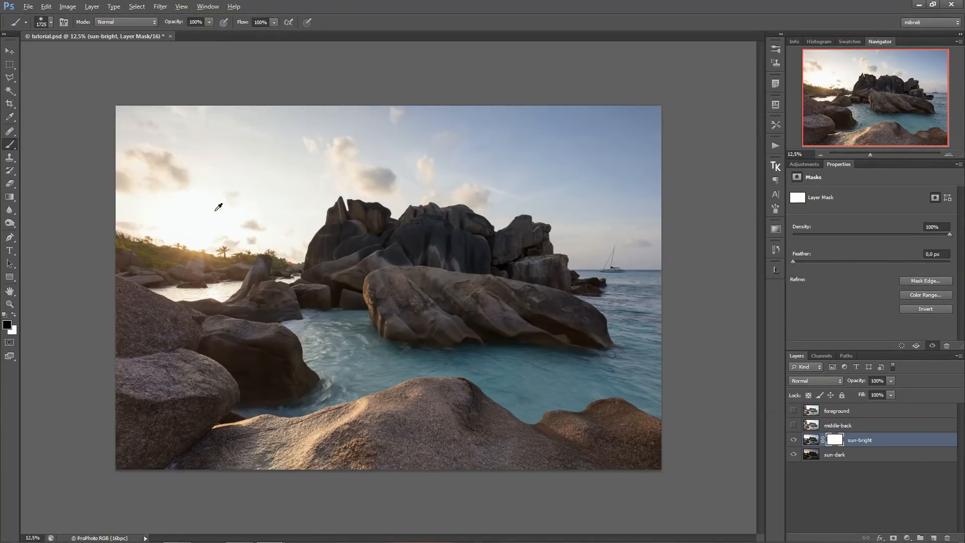
alt+right_click(213, 190)
alt+right_click(224, 185)
alt+right_click(201, 183)
mouse_move(191, 116)
mouse_down()
mouse_move(250, 158)
mouse_move(284, 232)
mouse_move(210, 236)
mouse_move(133, 216)
mouse_move(150, 221)
mouse_up()
mouse_move(109, 103)
mouse_down()
mouse_move(143, 110)
mouse_move(209, 164)
mouse_move(150, 117)
mouse_move(149, 176)
mouse_move(265, 234)
mouse_move(155, 116)
mouse_move(299, 251)
mouse_move(150, 250)
mouse_up()
alt+right_click(244, 225)
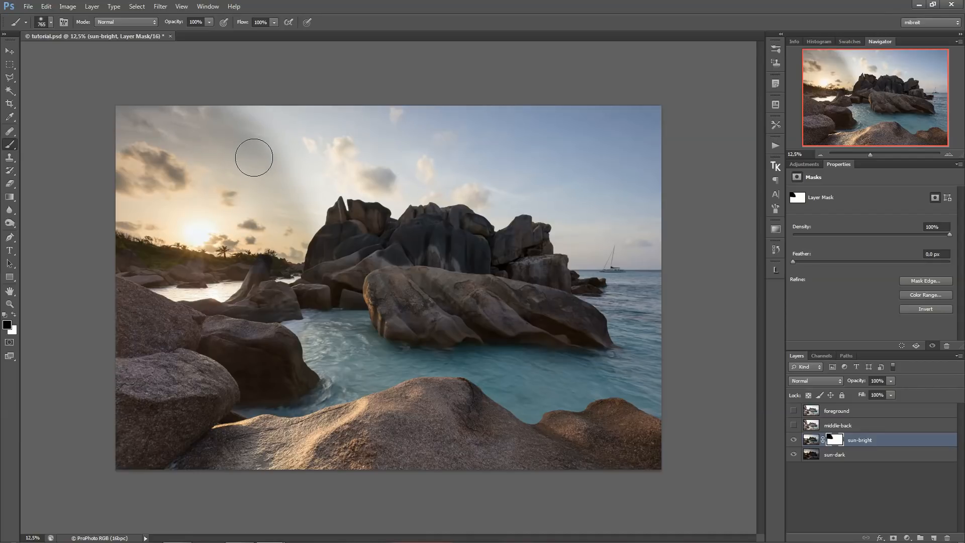
Add a Curves adjustment clipped to the sun-bright layer and pull its midtones down to darken that exposure.
key(v)
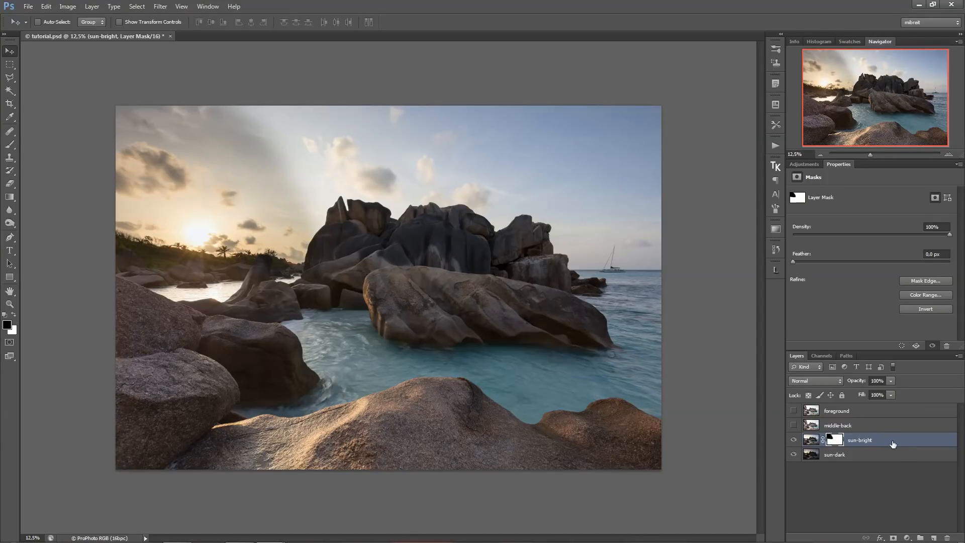
click(907, 537)
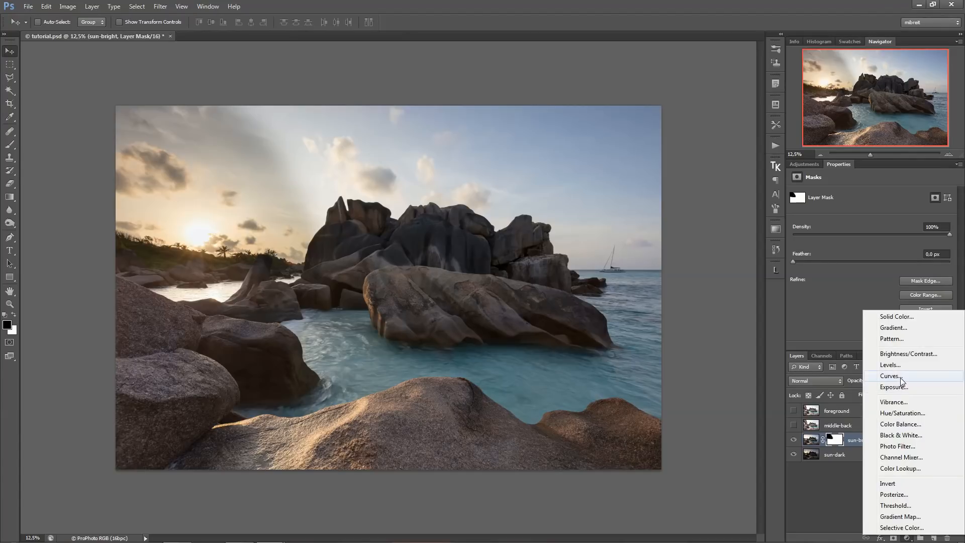
click(891, 377)
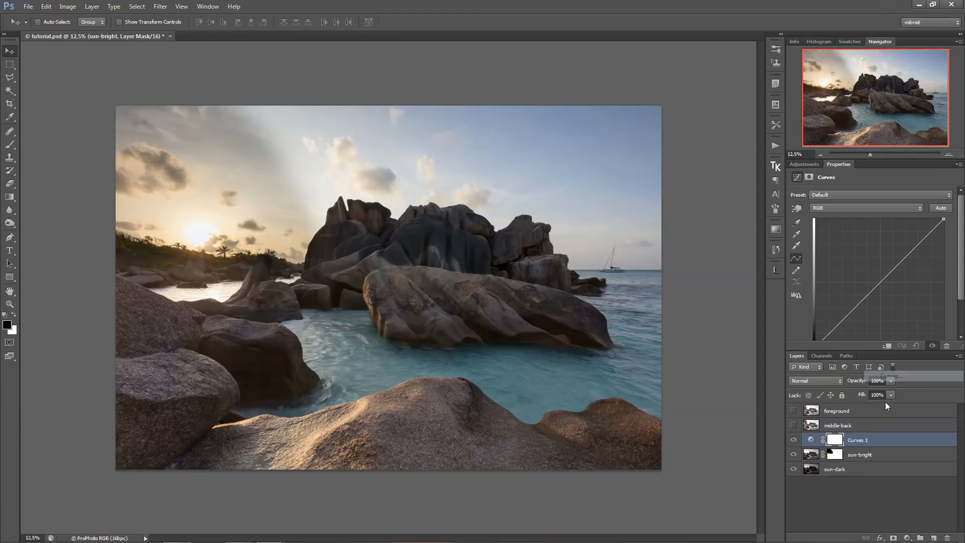
drag(858, 440, 851, 441)
alt+click(853, 445)
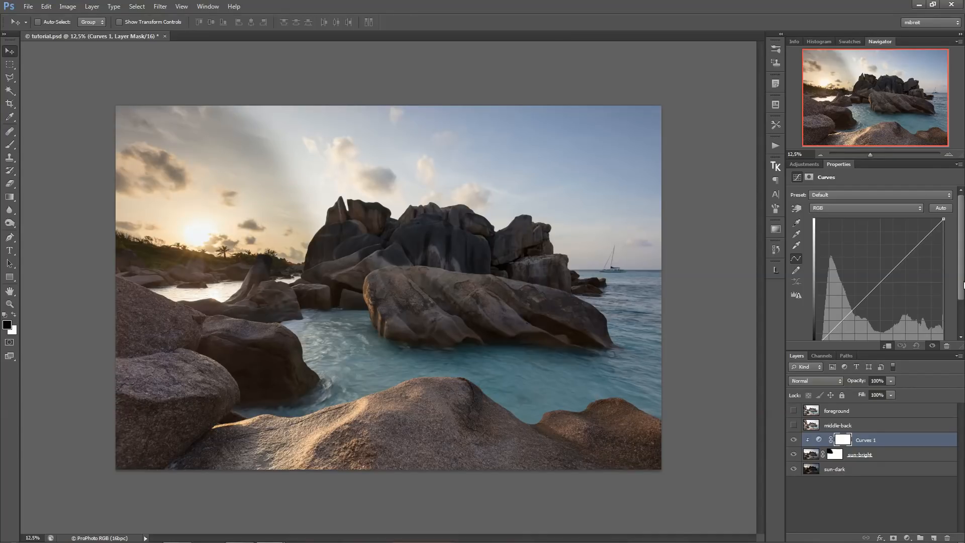
scroll(963, 285, down, 1)
mouse_move(880, 261)
mouse_down()
mouse_move(890, 281)
mouse_move(879, 279)
mouse_up()
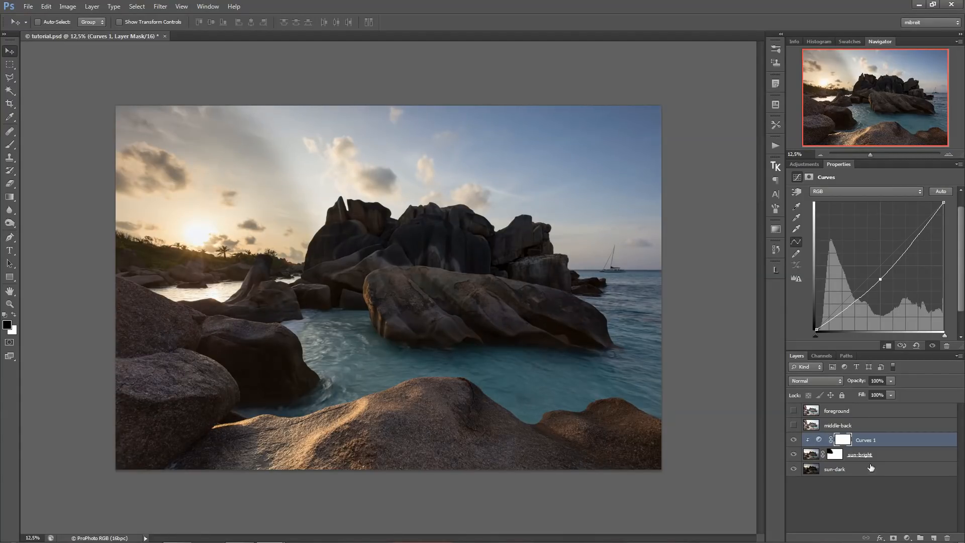
Add a Curves adjustment directly above the sun-dark layer and raise its midtones to brighten the sunset sky.
click(870, 468)
click(908, 537)
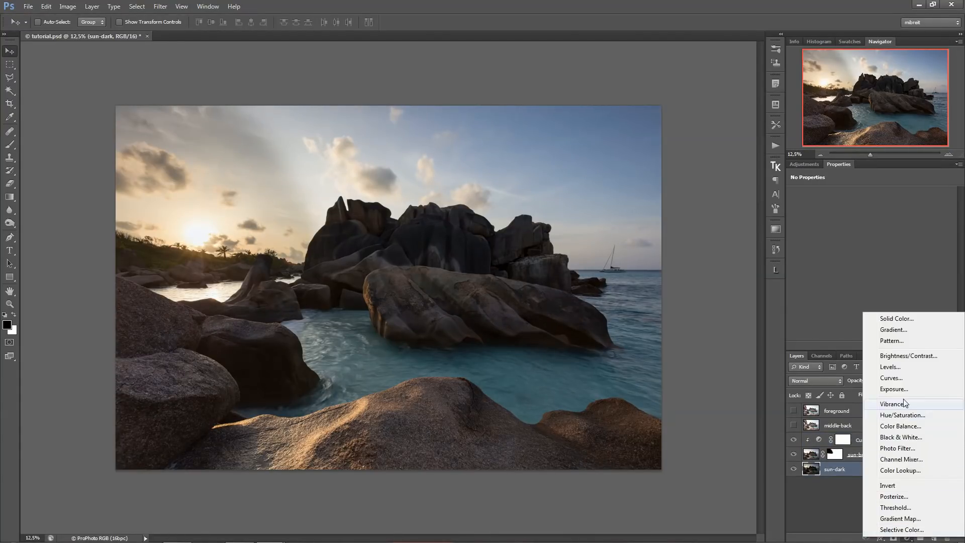
click(903, 381)
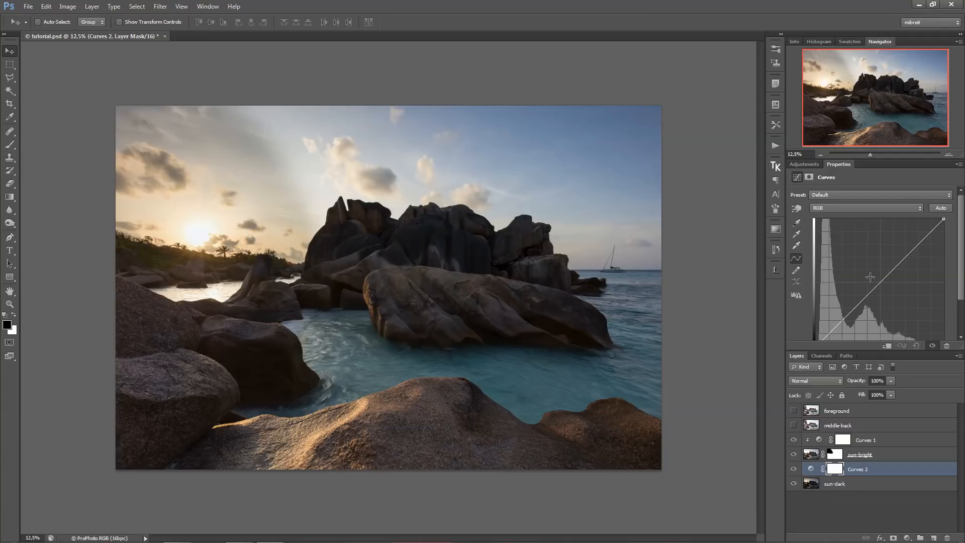
drag(882, 279, 873, 263)
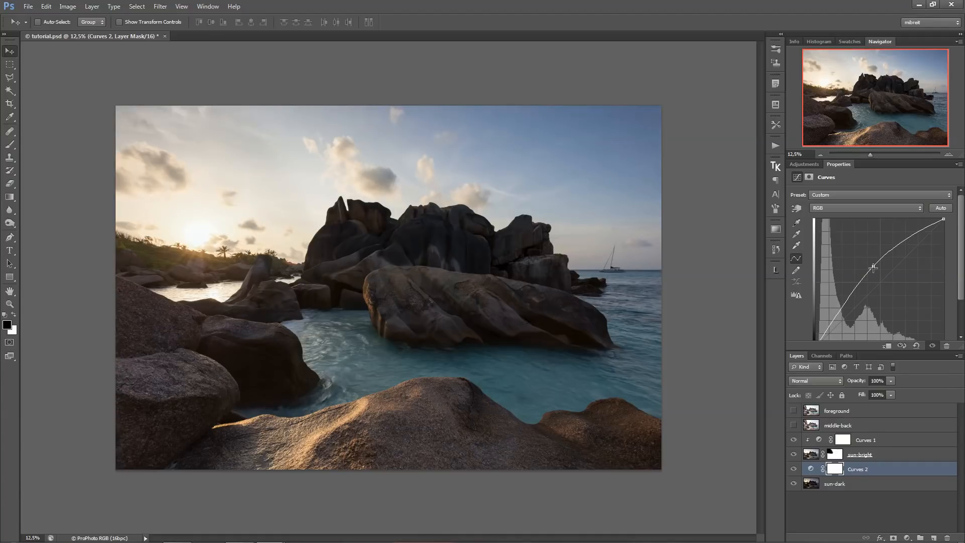
drag(872, 266, 871, 265)
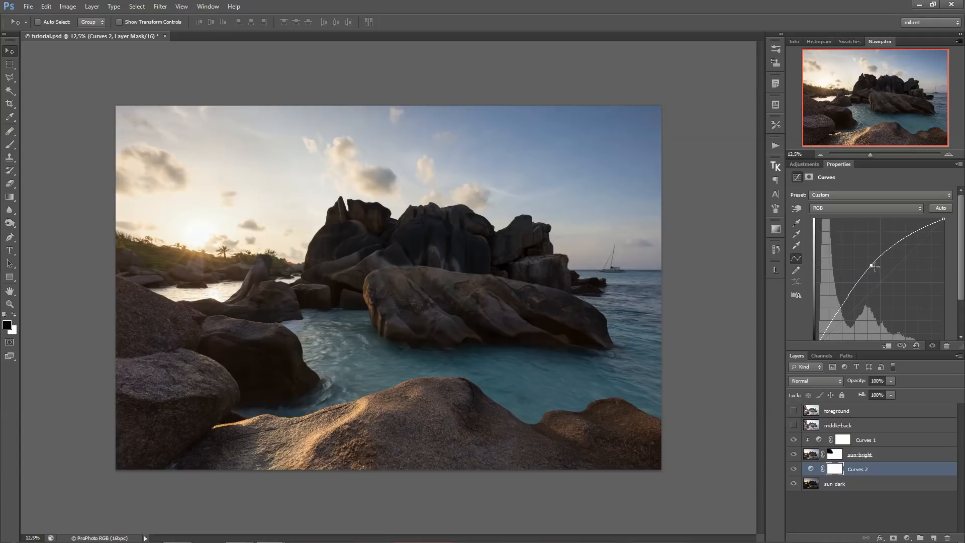
Lower the midtones further in the Curves adjustment clipped to sun-bright to match the two skies.
click(894, 439)
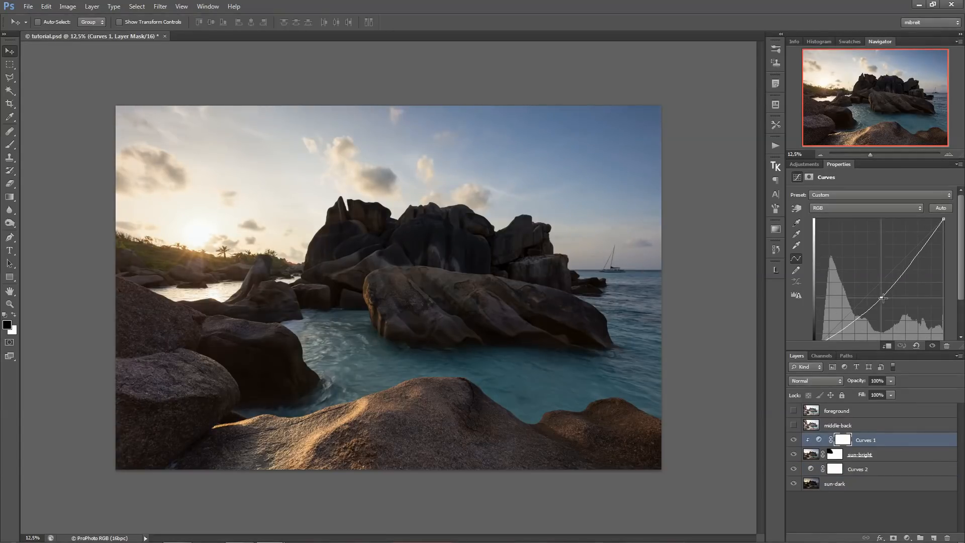
ctrl+click(261, 156)
ctrl+click(261, 156)
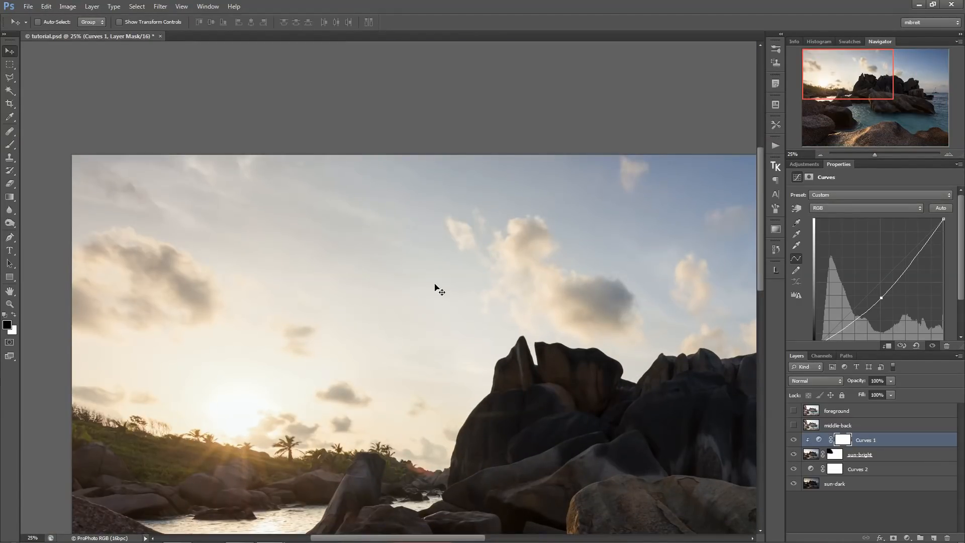
mouse_move(885, 299)
mouse_down()
mouse_move(885, 314)
mouse_move(886, 301)
mouse_up()
Soften the sky transition on the sun-bright mask by painting black along its edge with the brush at 30% opacity.
click(834, 454)
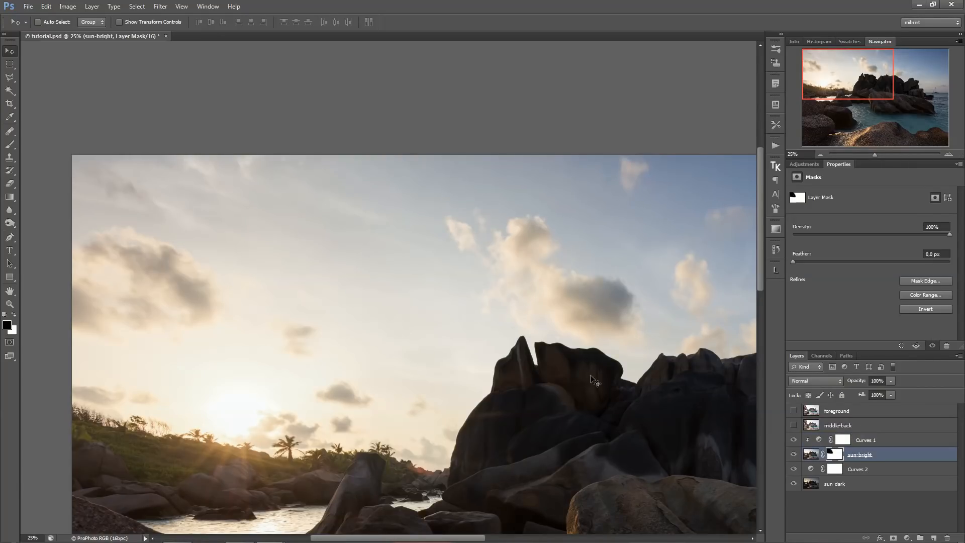
key(b)
mouse_move(405, 300)
mouse_down()
mouse_move(392, 293)
mouse_move(418, 278)
mouse_move(402, 254)
mouse_up()
key(3)
drag(388, 288, 365, 288)
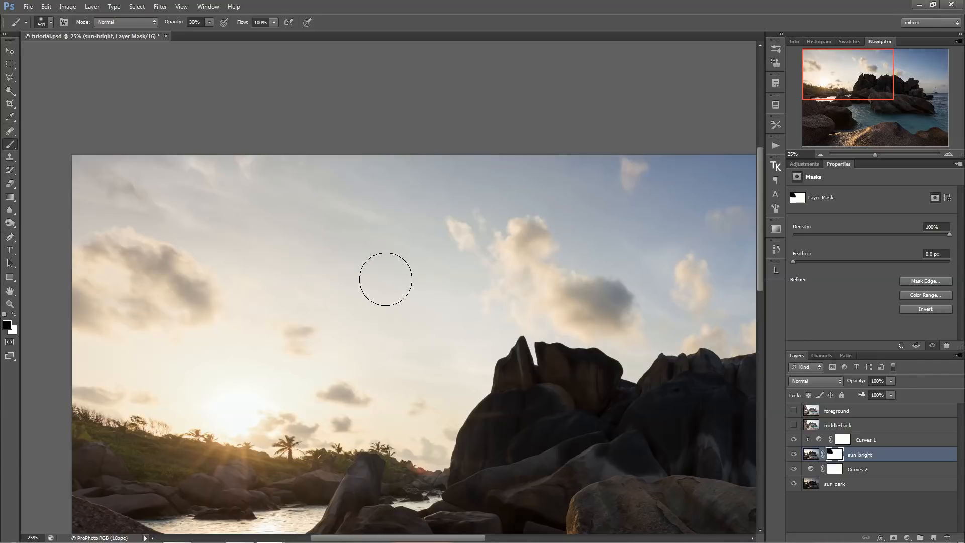
drag(397, 273, 383, 280)
Refine the sun-bright mask in mask-only view, lightening its dark edge with white at 10% opacity and filling the grey patches with black at 100%.
key(x)
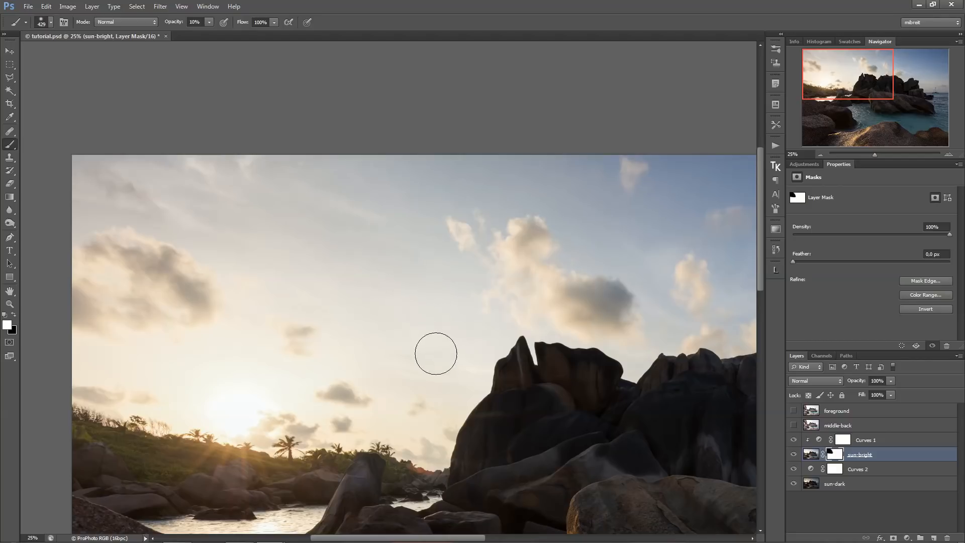
alt+click(834, 455)
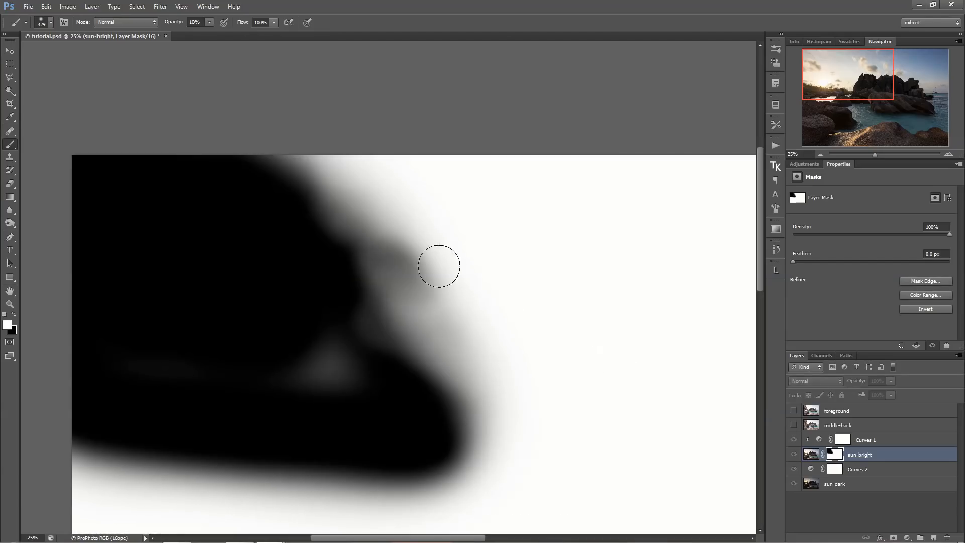
drag(379, 248, 407, 264)
key(x)
key(0)
mouse_move(332, 371)
mouse_down()
mouse_move(321, 362)
mouse_move(348, 364)
mouse_move(146, 361)
mouse_up()
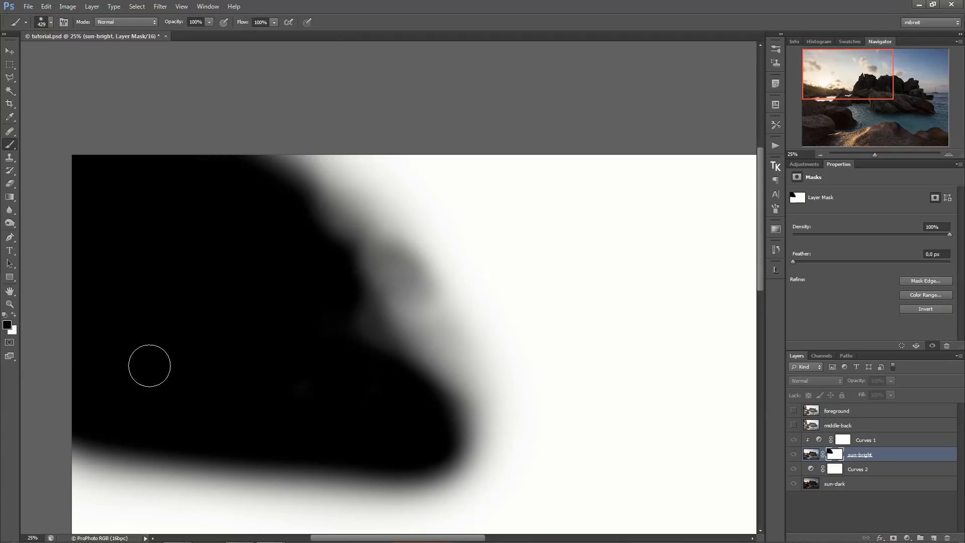
key(x)
click(810, 454)
click(831, 454)
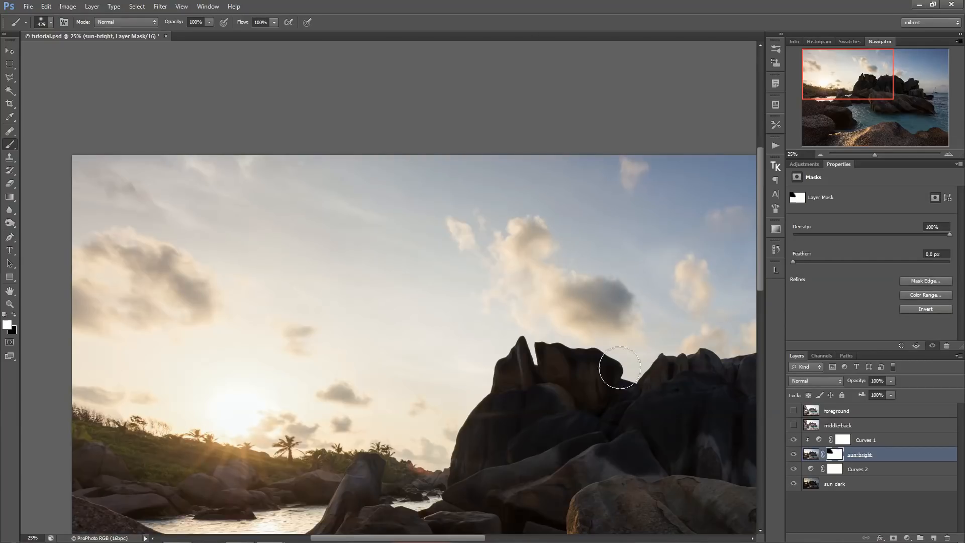
Blend the sky transition on the sun-bright mask with white, reducing the brush opacity to 10%.
drag(376, 265, 402, 276)
key(1)
ctrl+alt+click(347, 276)
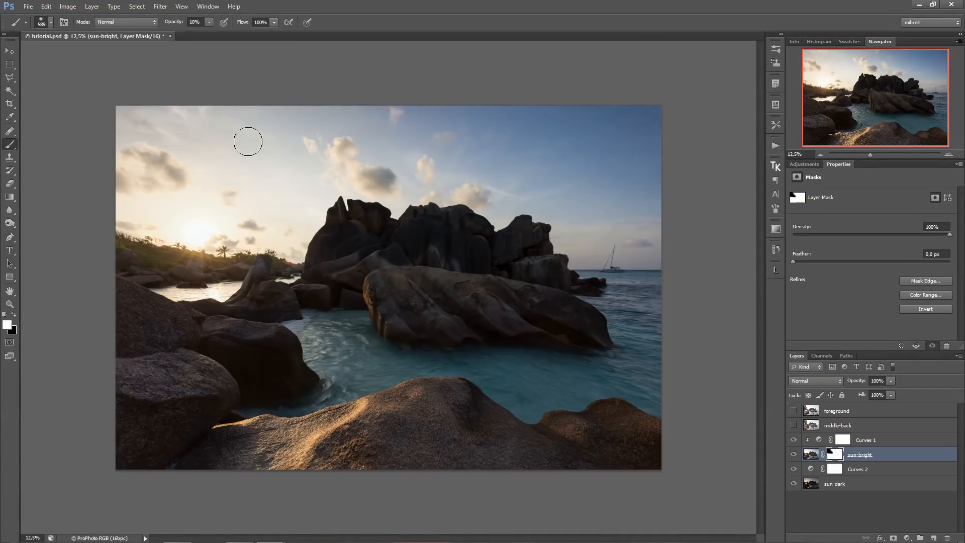
Add a Curves adjustment above Curves 1 and shape a steep S-curve that exaggerates the image's contrast.
click(909, 443)
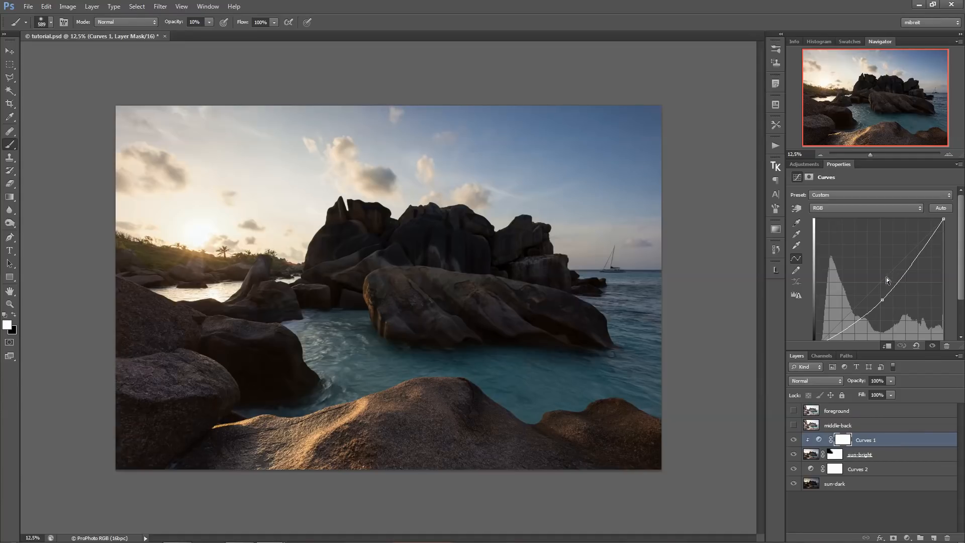
click(907, 537)
click(910, 382)
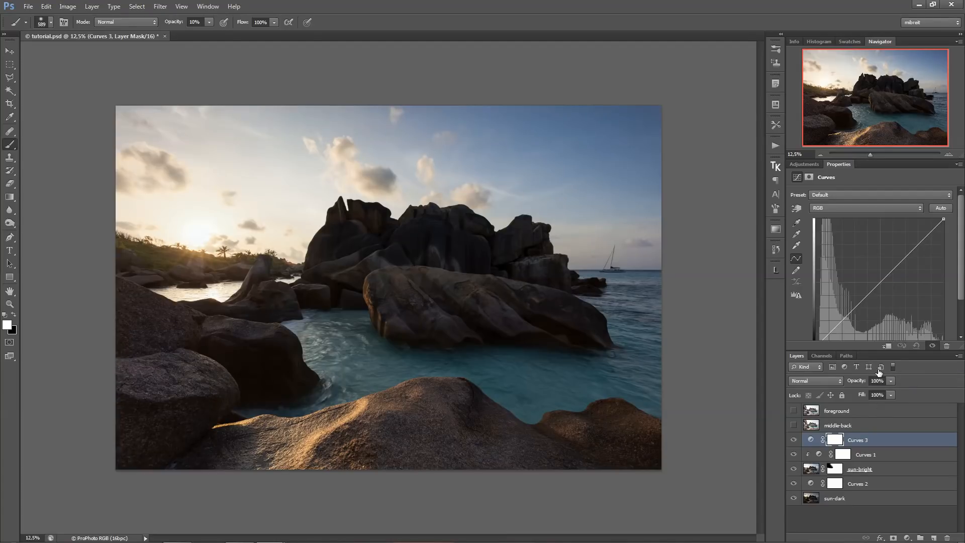
drag(960, 268, 962, 280)
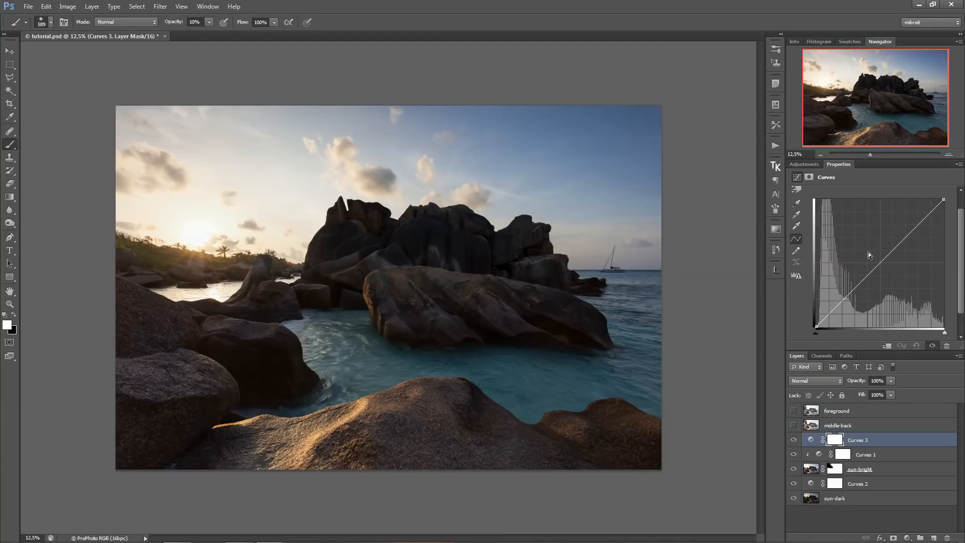
drag(875, 267, 875, 287)
drag(897, 251, 910, 234)
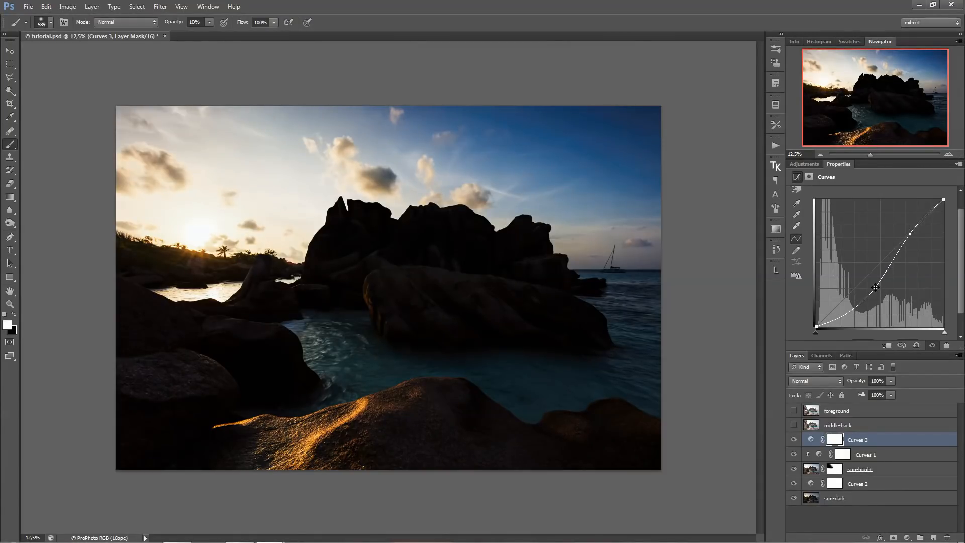
drag(875, 286, 871, 284)
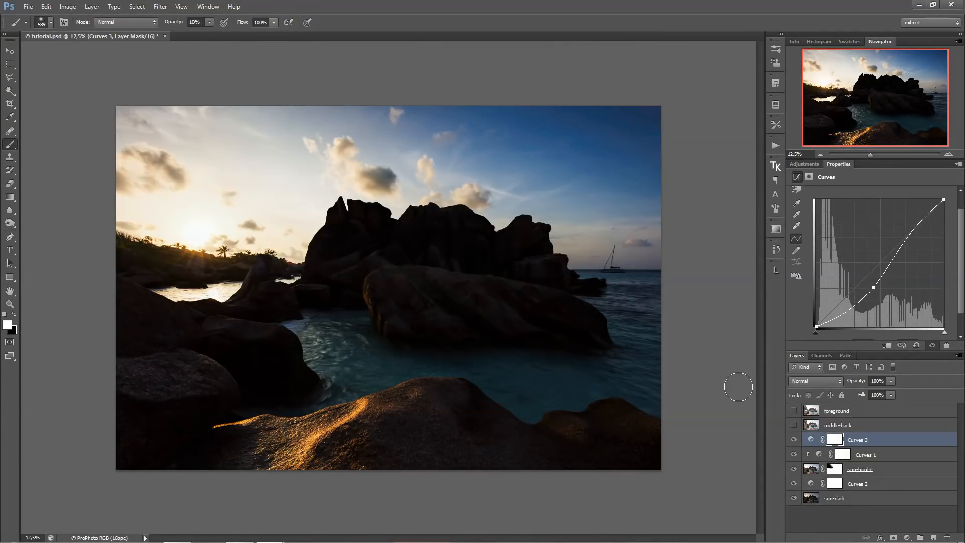
click(794, 454)
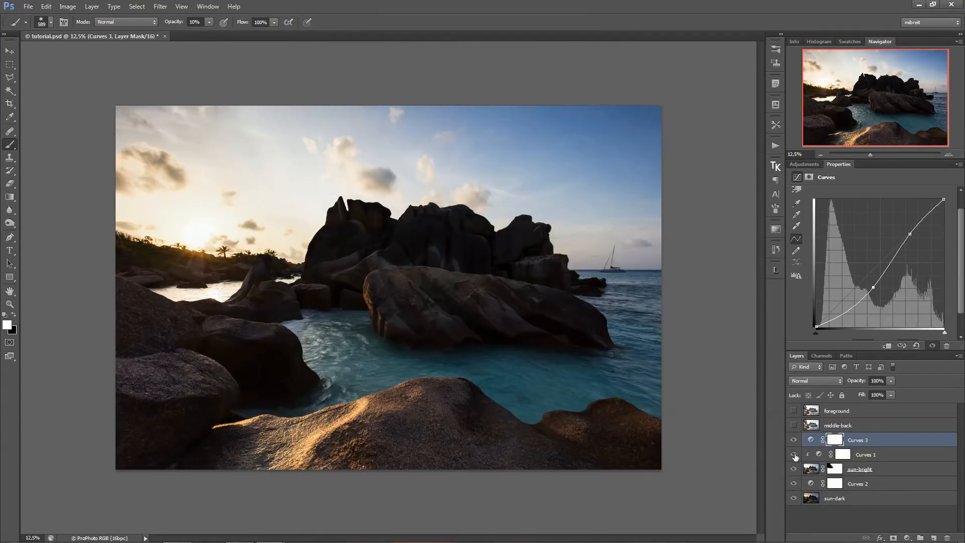
Check the sky blend on the sun-bright mask with a 461 px white brush at 10% opacity, and hide Curves 3.
click(831, 467)
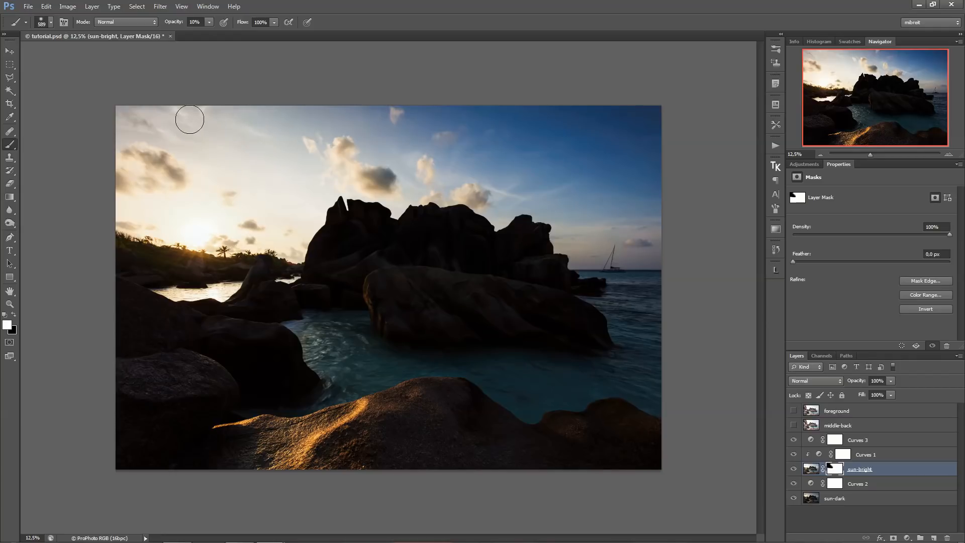
alt+right_click(279, 210)
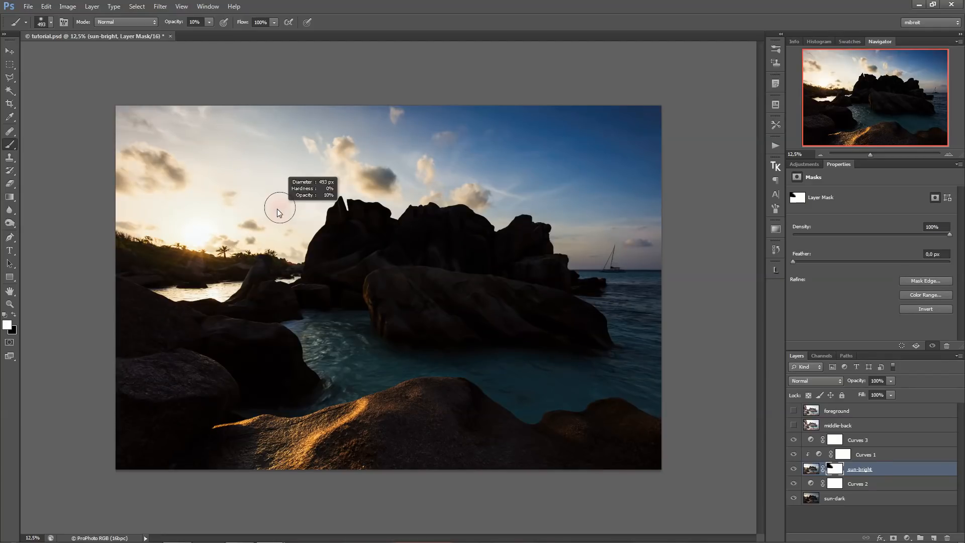
alt+right_click(287, 210)
key(x)
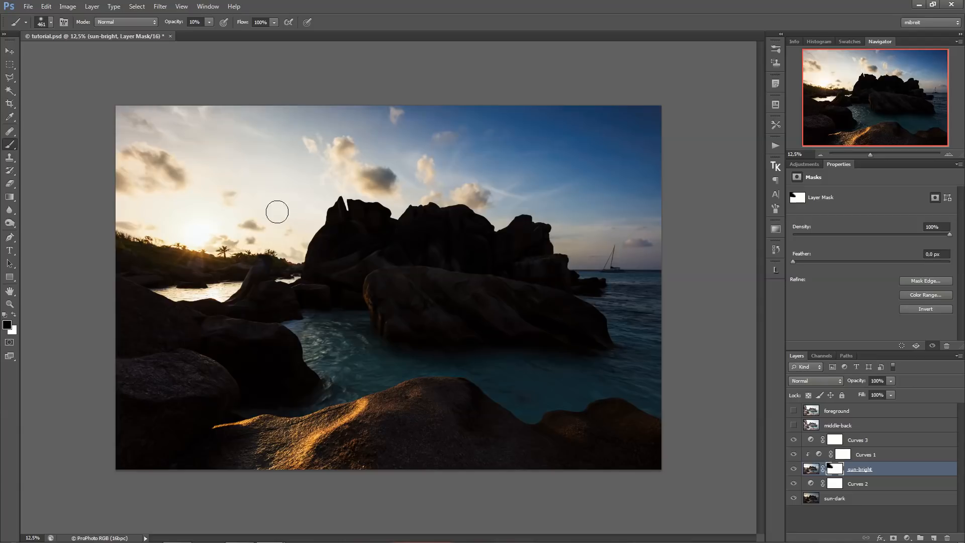
key(x)
click(793, 440)
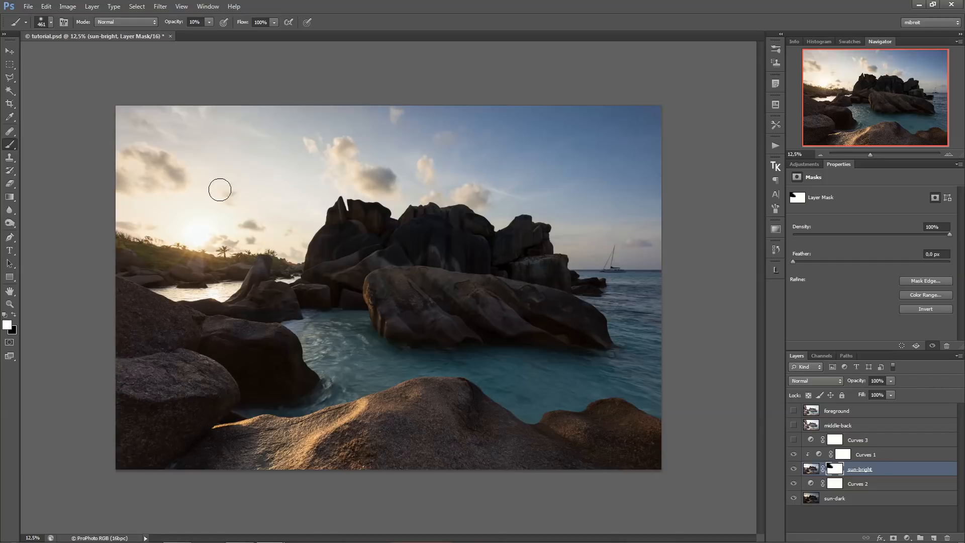
click(246, 178)
click(204, 164)
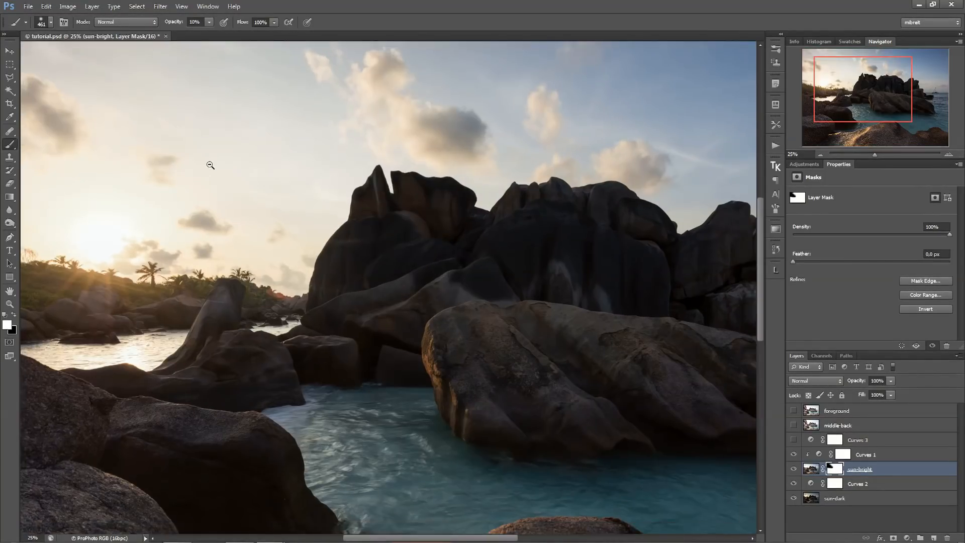
alt+click(210, 165)
alt+click(213, 164)
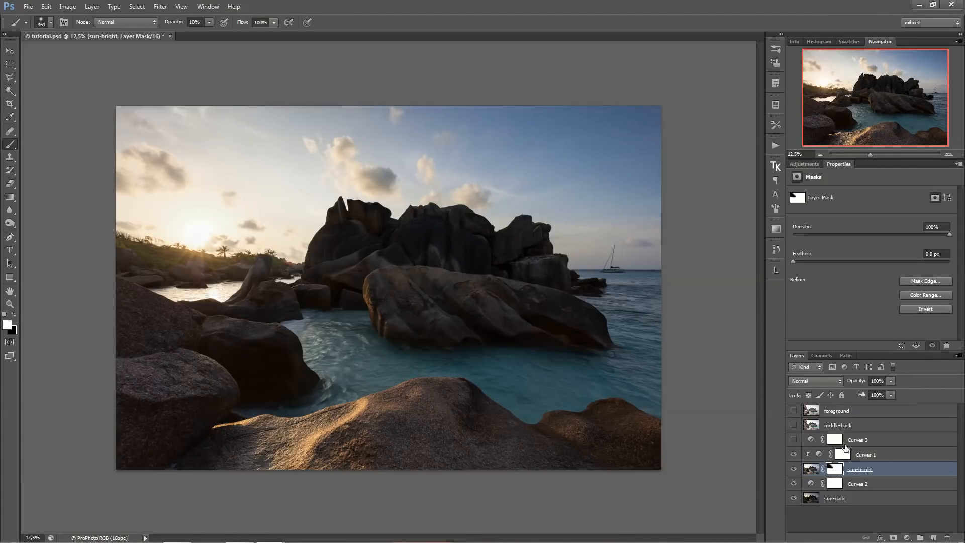
Compare the image with and without the Curves 1 adjustment.
click(874, 455)
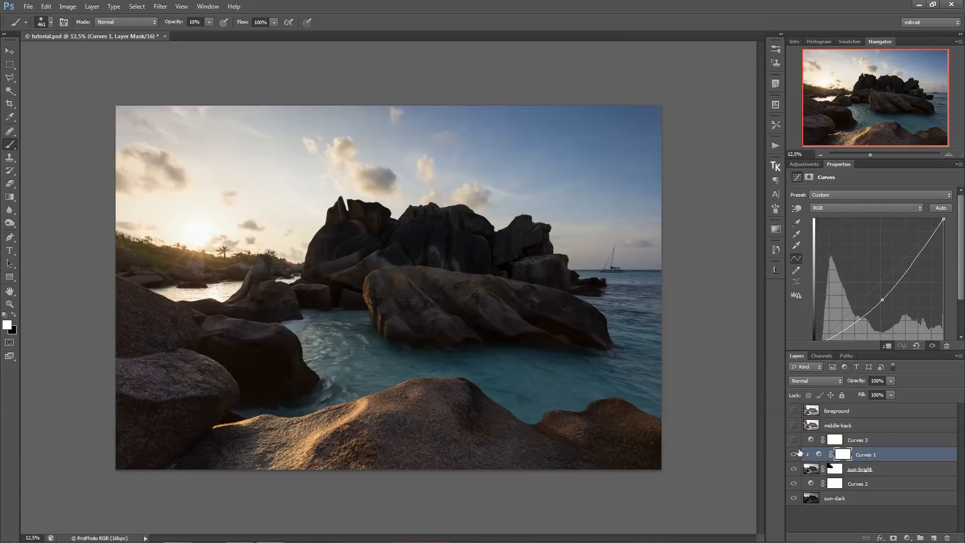
click(794, 454)
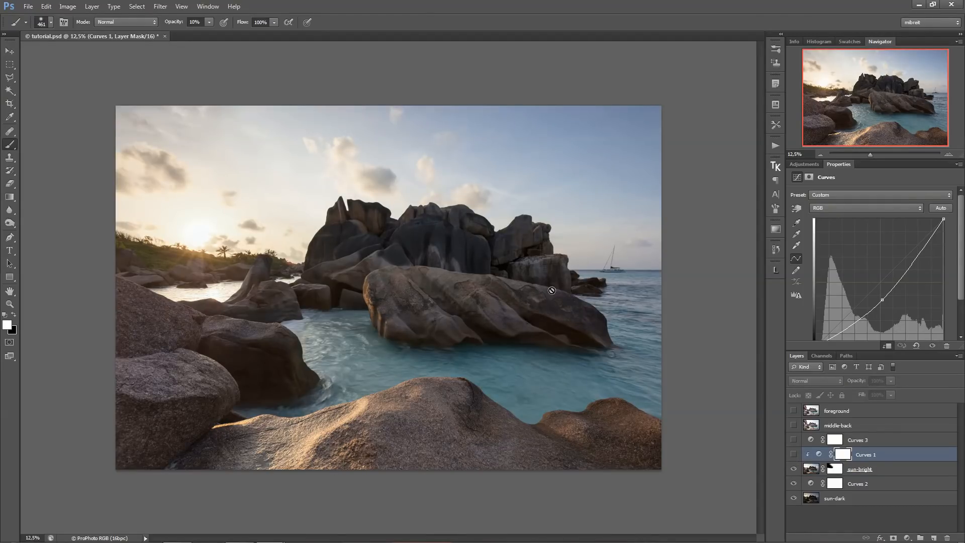
click(793, 454)
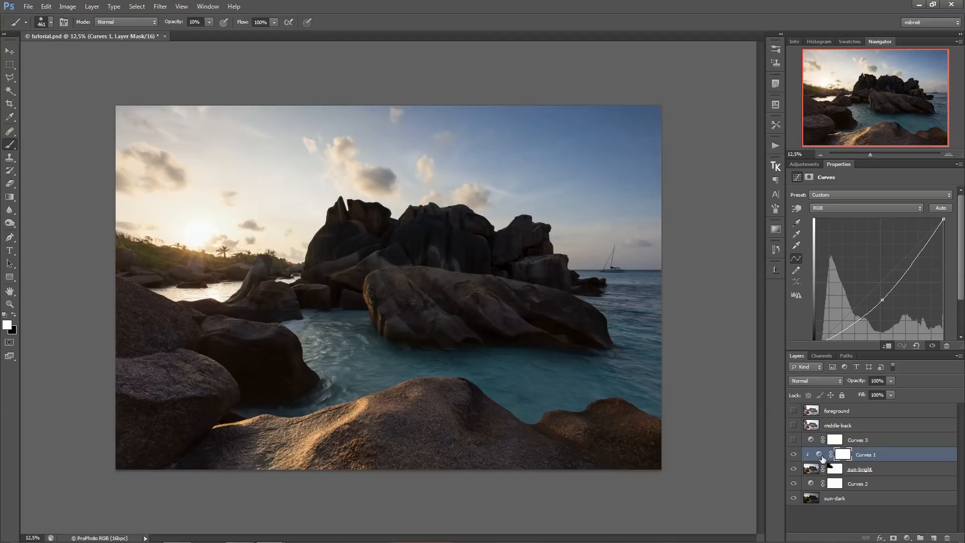
Preview a Dark 4 luminosity mask of the image with the Lumenzia extension.
click(775, 270)
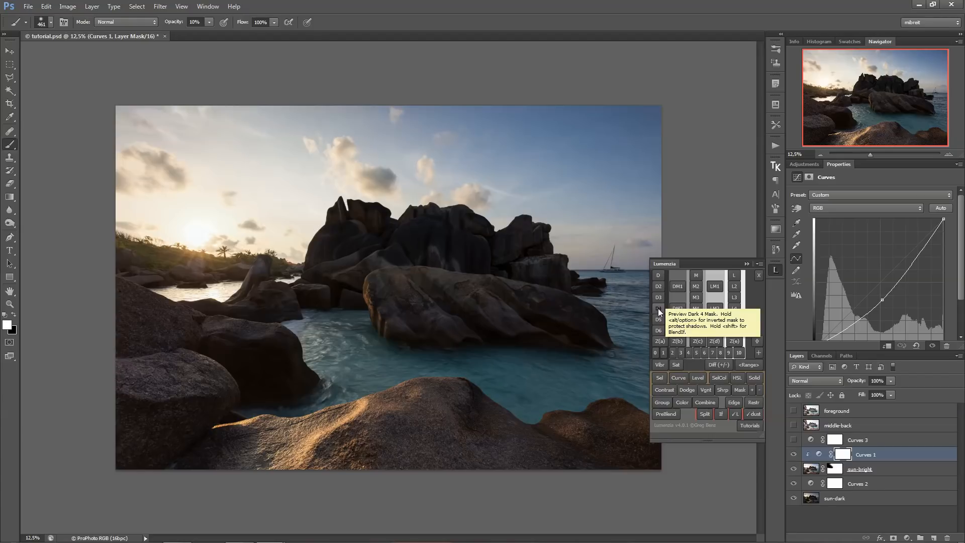
click(658, 308)
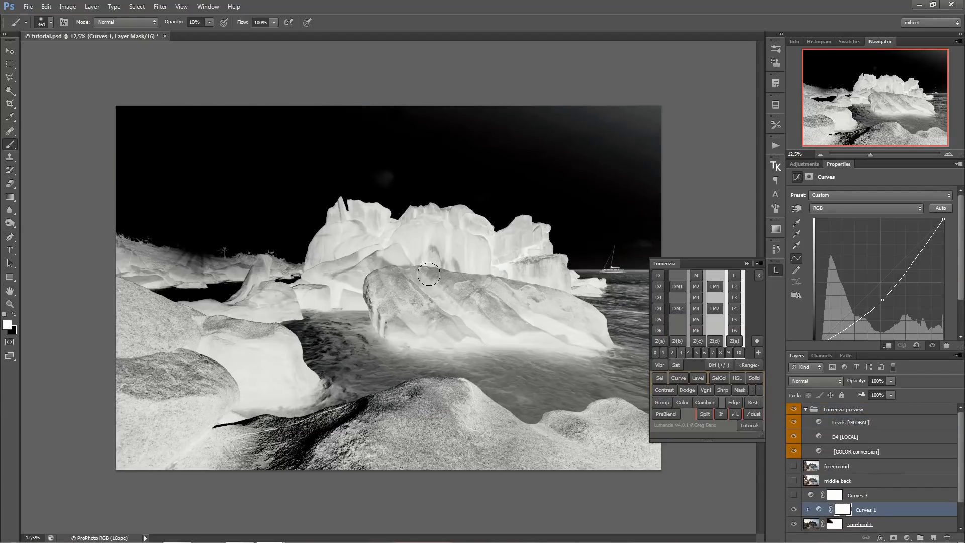
click(747, 264)
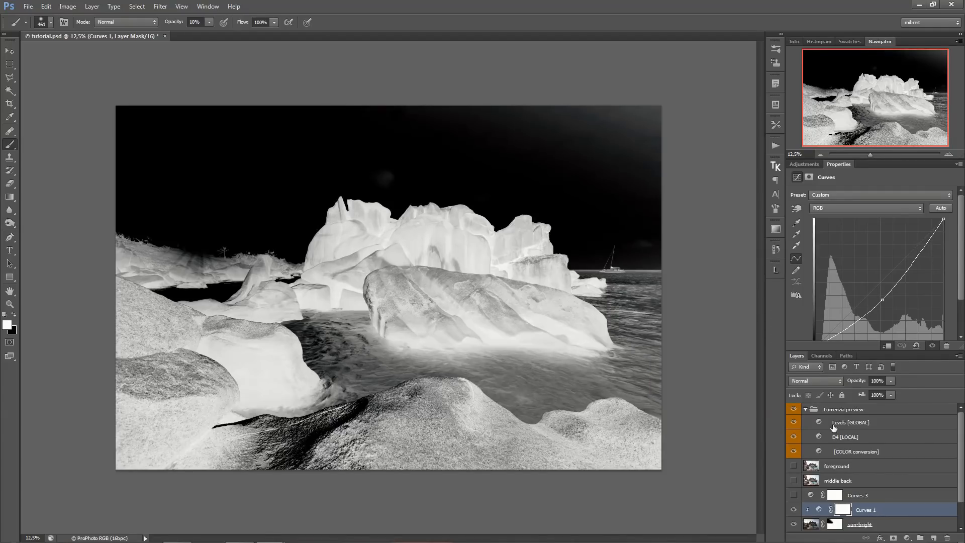
Increase the mask preview's contrast with Levels inputs of 22 and 178, and load it as a selection with hidden edges.
click(889, 424)
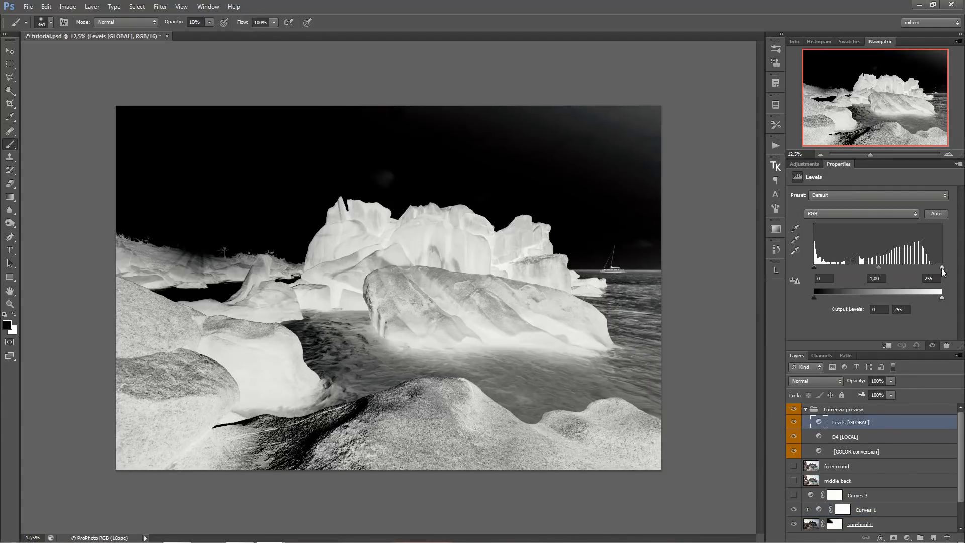
drag(942, 268, 915, 268)
drag(813, 267, 825, 269)
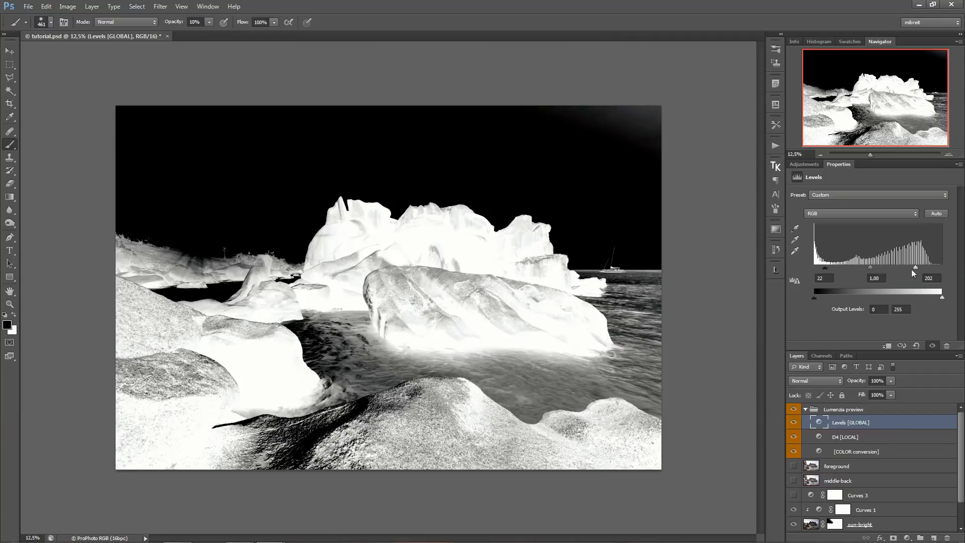
drag(914, 268, 904, 267)
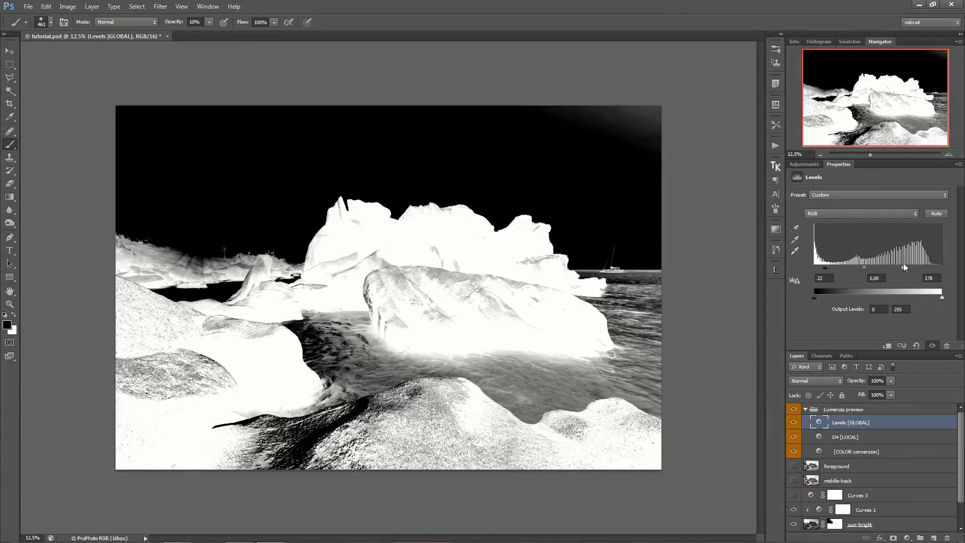
click(775, 270)
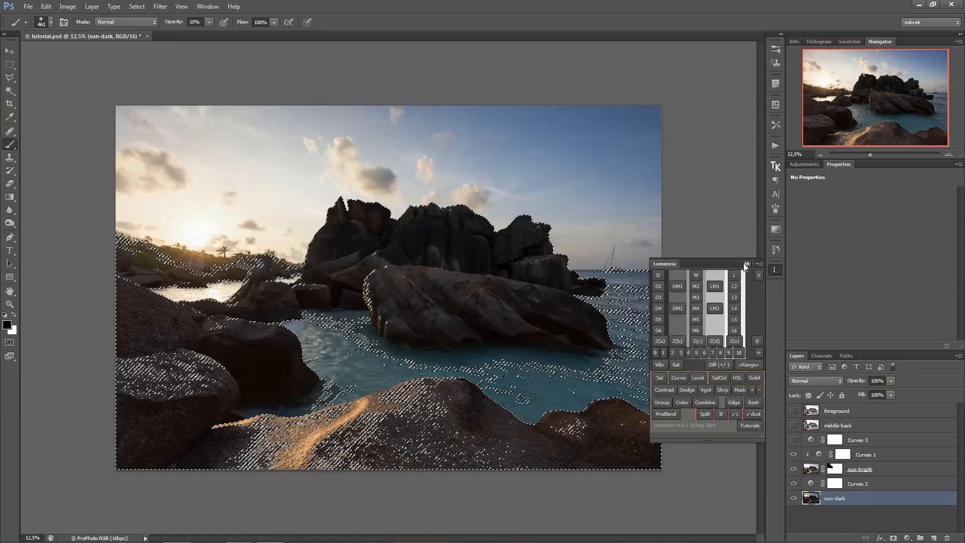
key(ctrl+d)
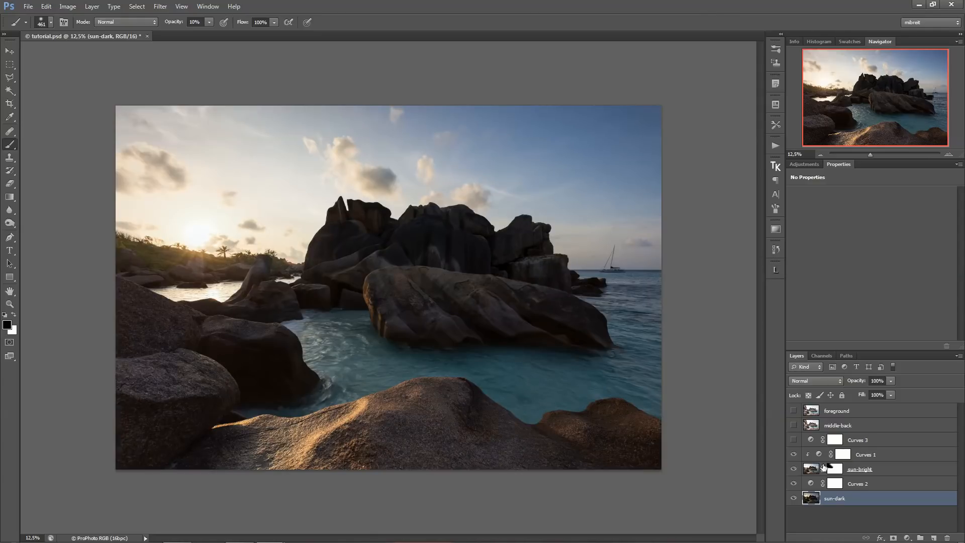
Paint black at 70% opacity on the Curves 1 mask over the background rocks, using a soft 909 px brush.
click(842, 454)
key(x)
alt+right_click(391, 250)
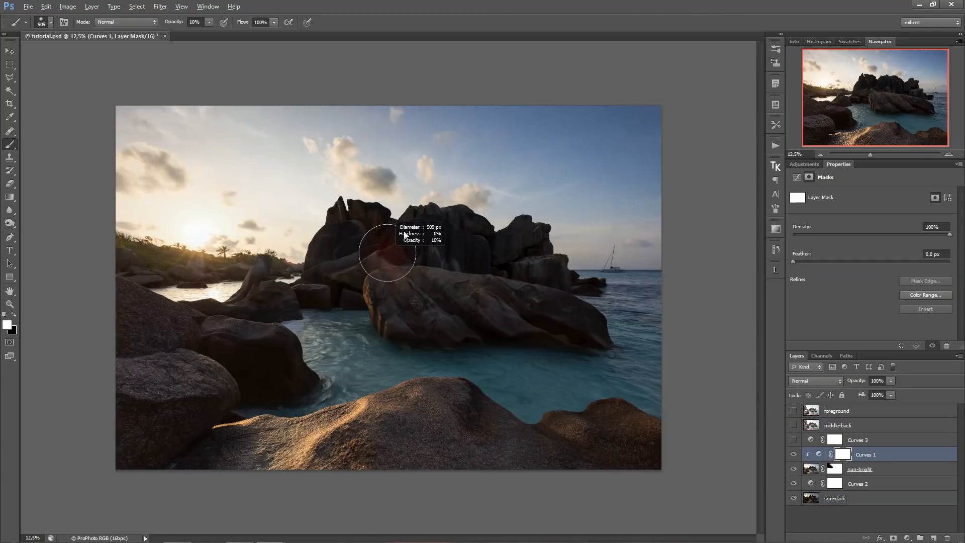
key(x)
key(0)
key(7)
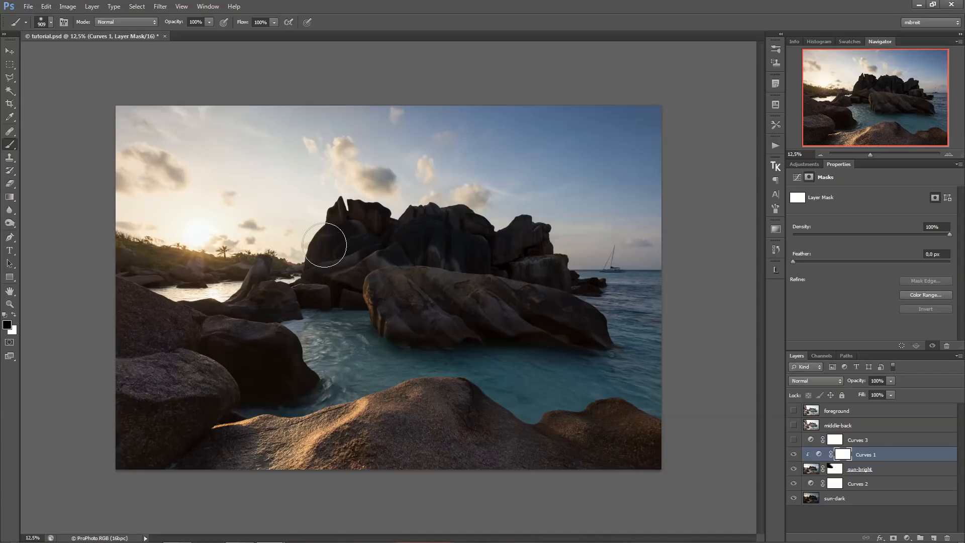
mouse_move(332, 243)
mouse_down()
mouse_move(500, 227)
mouse_move(486, 226)
mouse_move(549, 242)
mouse_move(438, 259)
mouse_move(540, 286)
mouse_move(370, 267)
mouse_move(359, 233)
mouse_up()
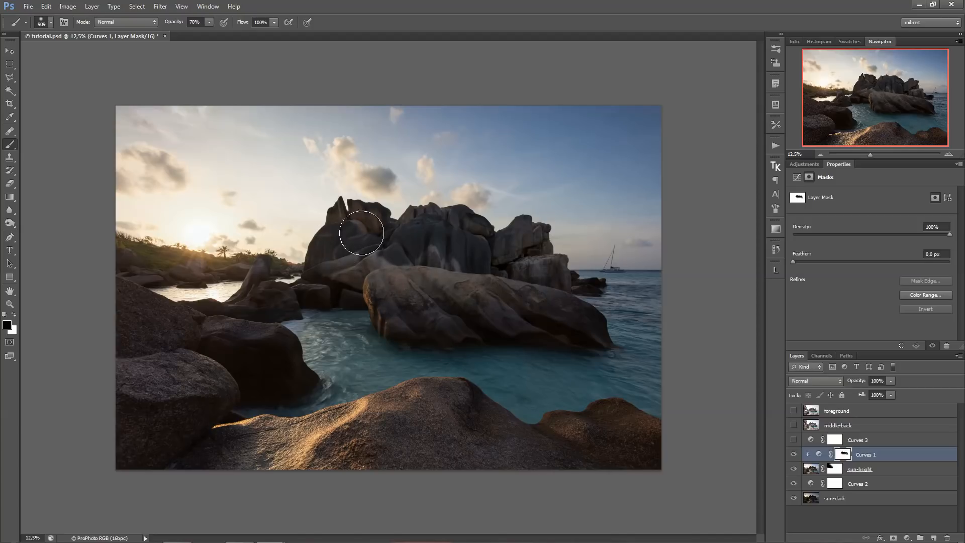
Extend the black painting on the Curves 1 mask over the shoreline and large middle rocks with a 765 px brush.
scroll(240, 219, up, 1)
mouse_move(109, 257)
mouse_down()
mouse_move(95, 256)
mouse_move(293, 249)
mouse_move(252, 304)
mouse_move(204, 313)
mouse_up()
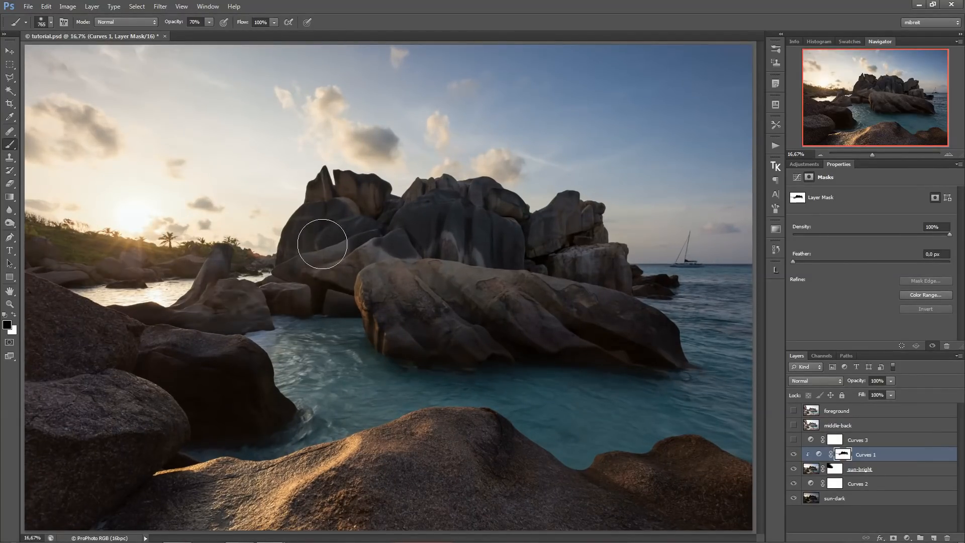
drag(564, 308, 517, 300)
Deselect and paint black at 100% opacity on the Curves 1 mask over the foreground rocks and water with a large soft brush.
scroll(518, 299, down, 2)
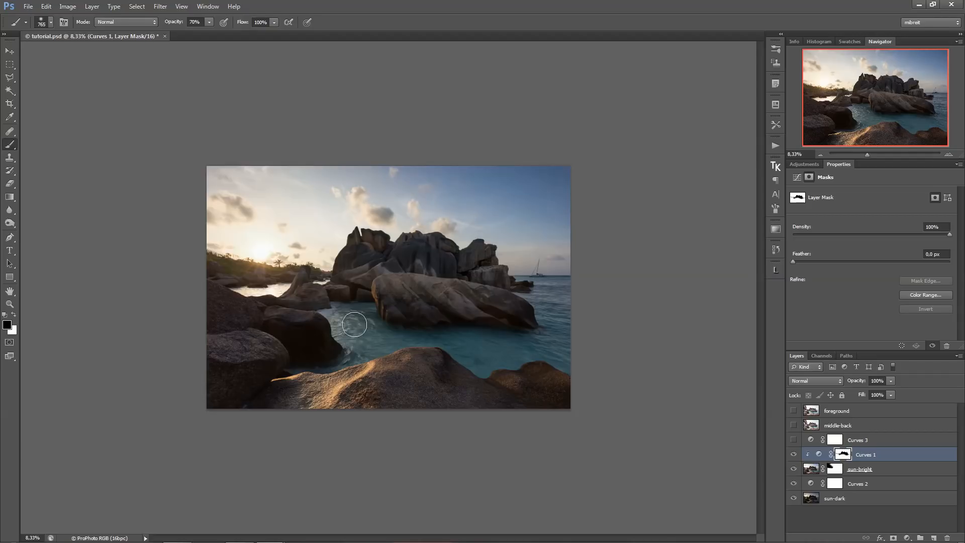
drag(371, 312, 394, 321)
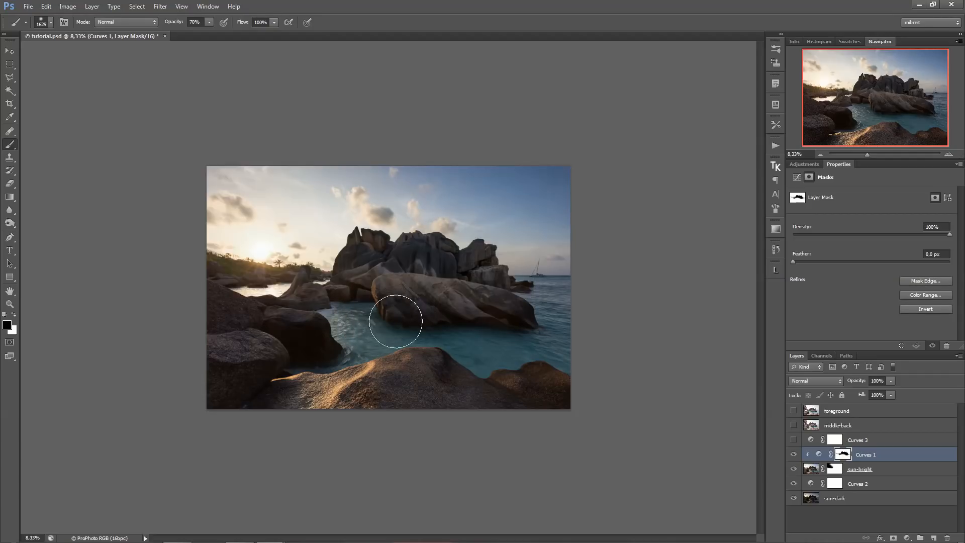
drag(247, 318, 243, 319)
key(0)
drag(201, 385, 629, 387)
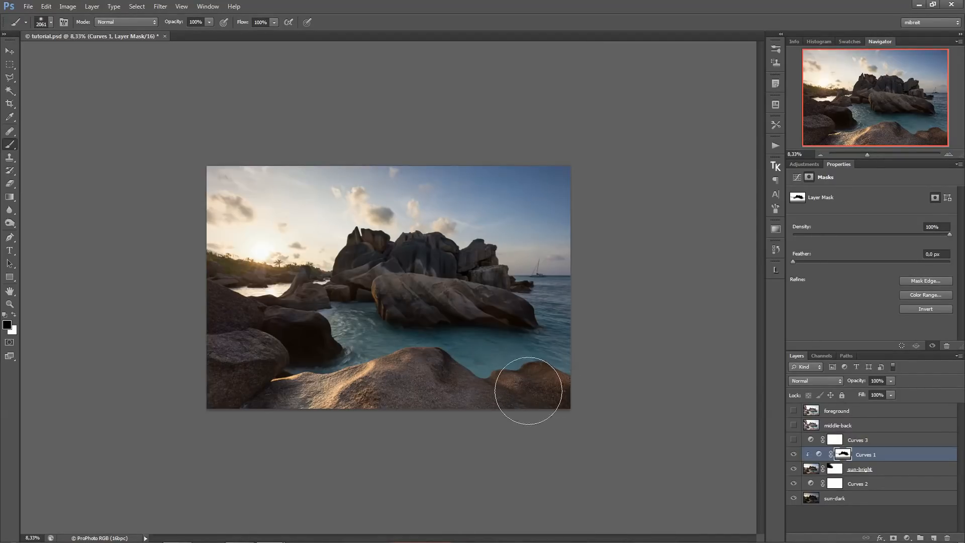
mouse_move(528, 390)
mouse_down()
mouse_move(215, 394)
mouse_move(196, 363)
mouse_move(625, 342)
mouse_move(420, 336)
mouse_up()
mouse_move(228, 315)
mouse_down()
mouse_move(263, 330)
mouse_move(374, 313)
mouse_up()
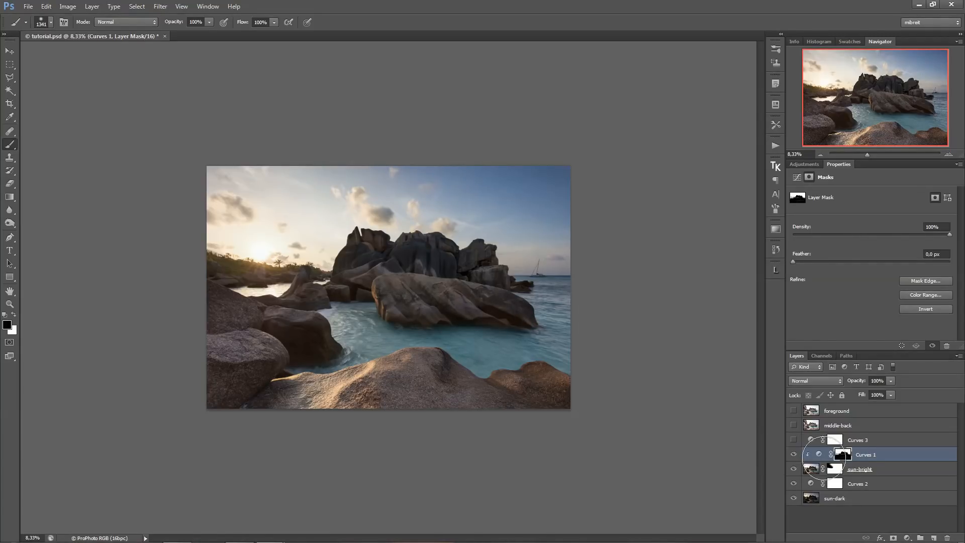
Fill the remaining grey patches in the lower part of the Curves 1 mask with black in mask-only view, and return to the image.
alt+click(842, 454)
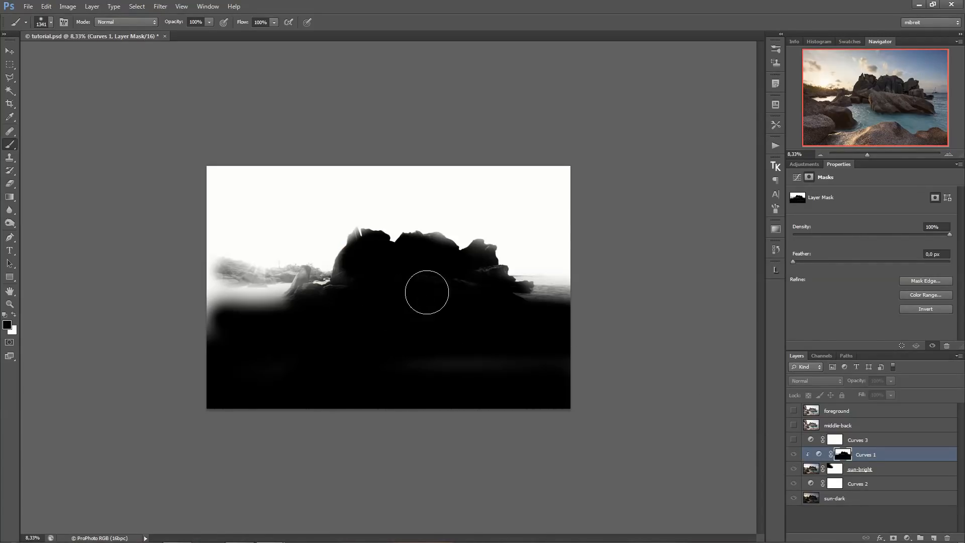
mouse_move(528, 380)
mouse_down()
mouse_move(360, 367)
mouse_move(235, 369)
mouse_move(209, 334)
mouse_up()
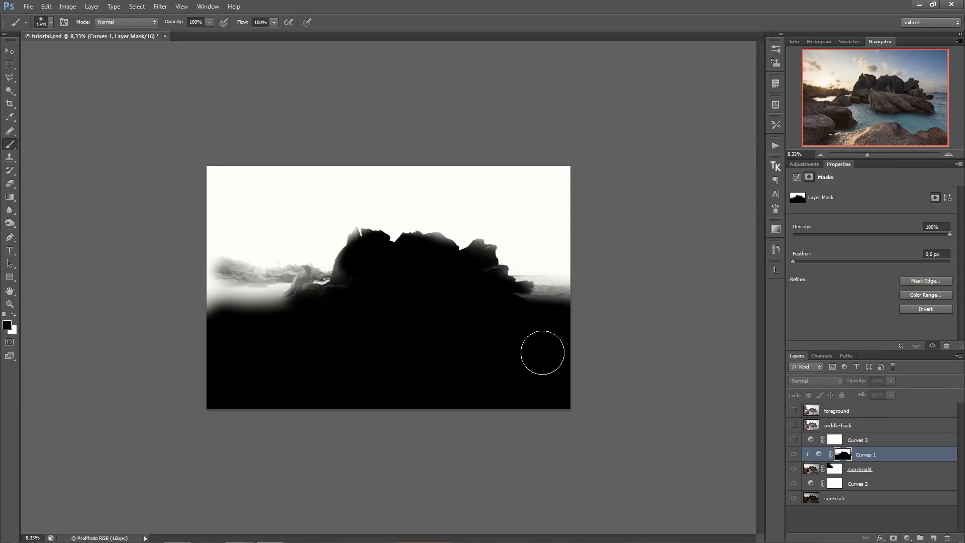
drag(495, 306, 607, 323)
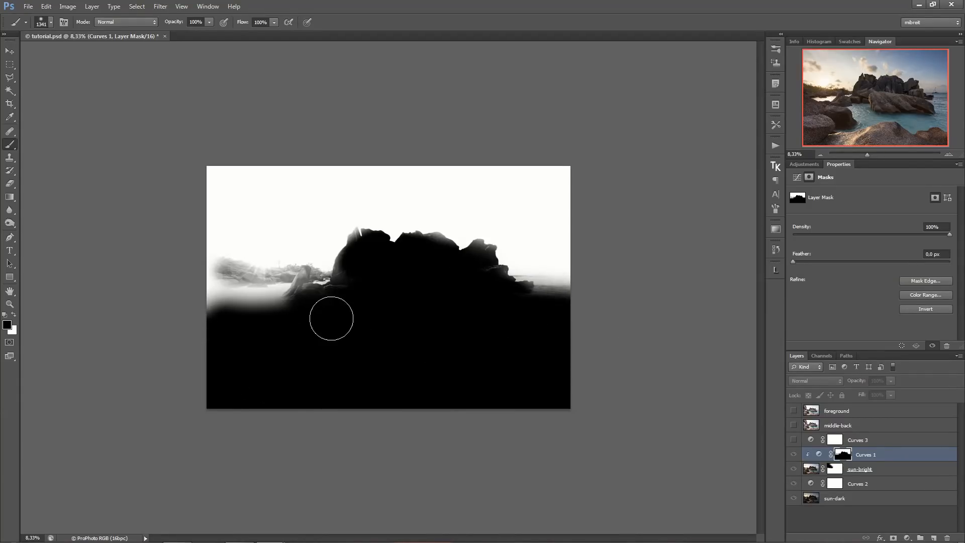
click(820, 455)
key(ctrl+plus)
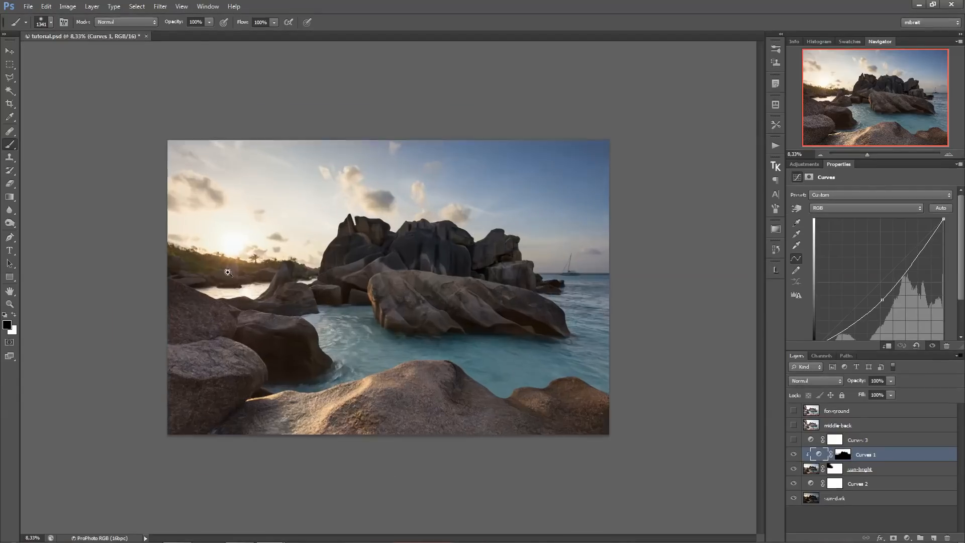
Select the Curves 1 mask, set the brush to 20% opacity, and compare the background rocks with the mask disabled and re-enabled.
click(838, 455)
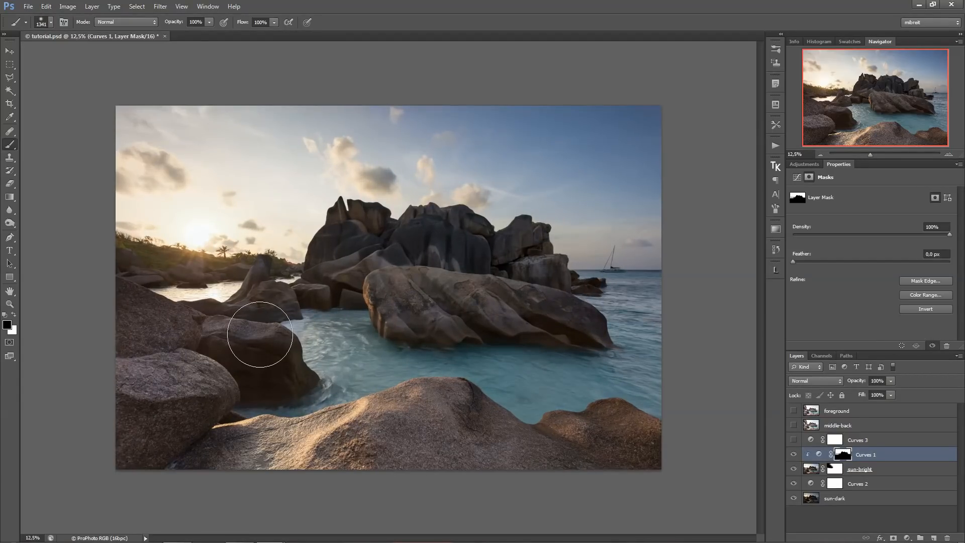
key(2)
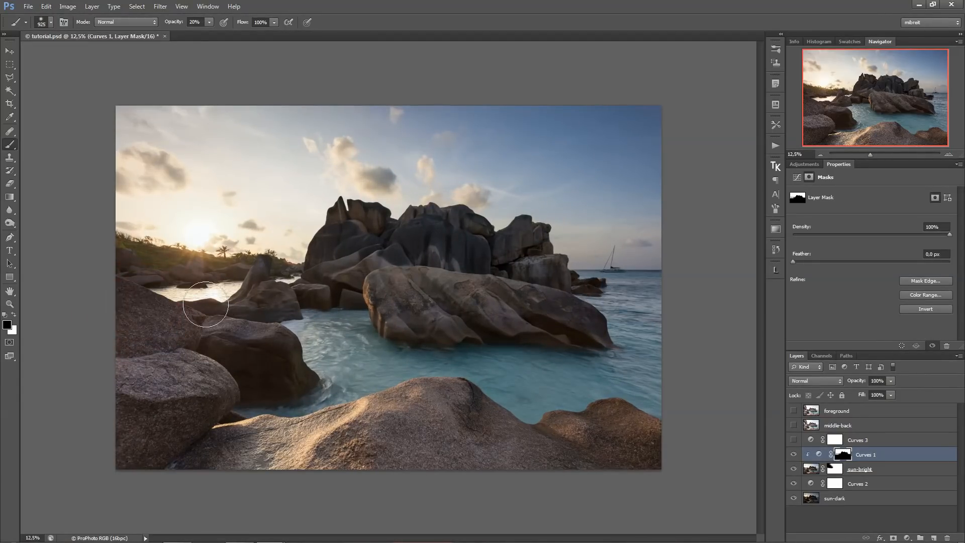
ctrl+click(369, 251)
ctrl+click(369, 252)
ctrl+click(369, 251)
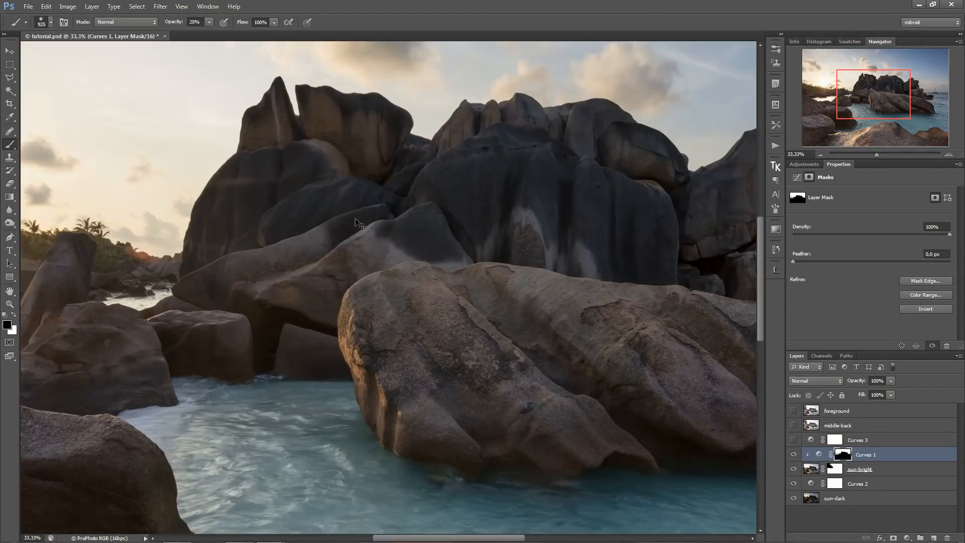
ctrl+click(369, 251)
drag(349, 219, 483, 366)
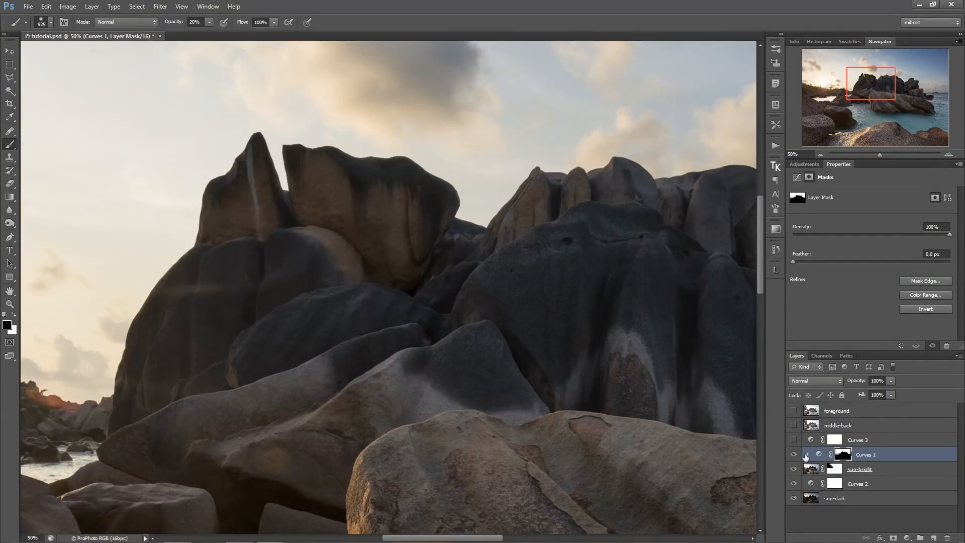
shift+click(838, 455)
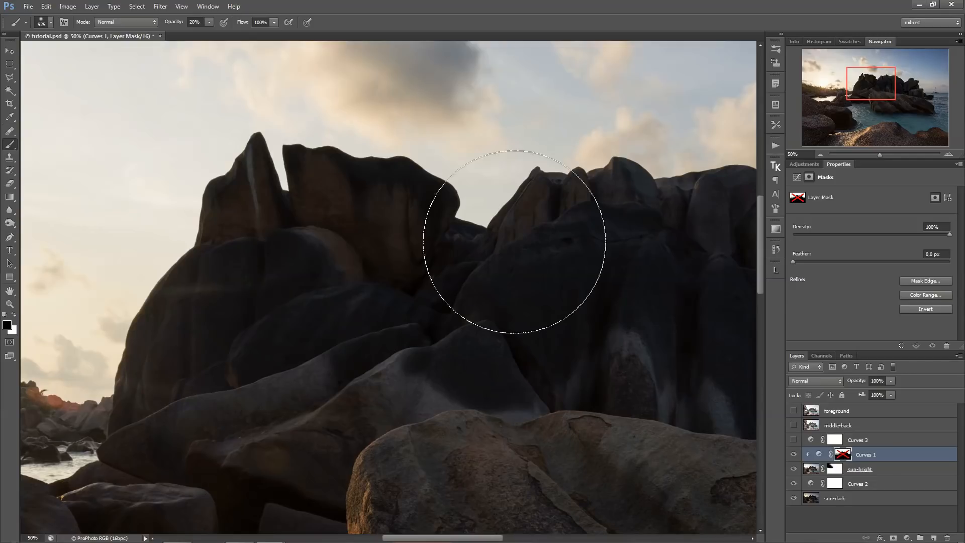
shift+click(842, 454)
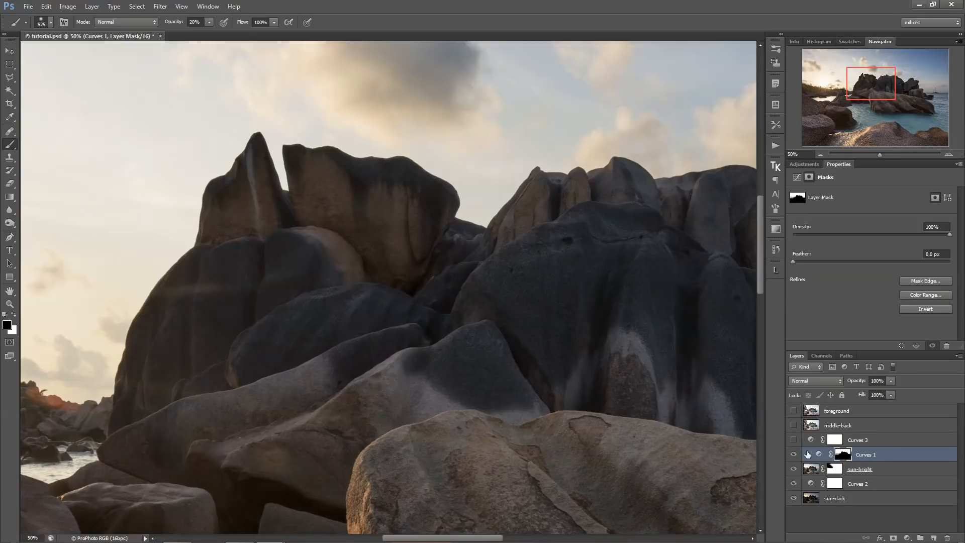
Examine the background rocks, middle boulders and shoreline up close for mask transitions, ending with the whole image in view.
drag(620, 424, 276, 355)
drag(575, 357, 506, 358)
drag(251, 392, 618, 302)
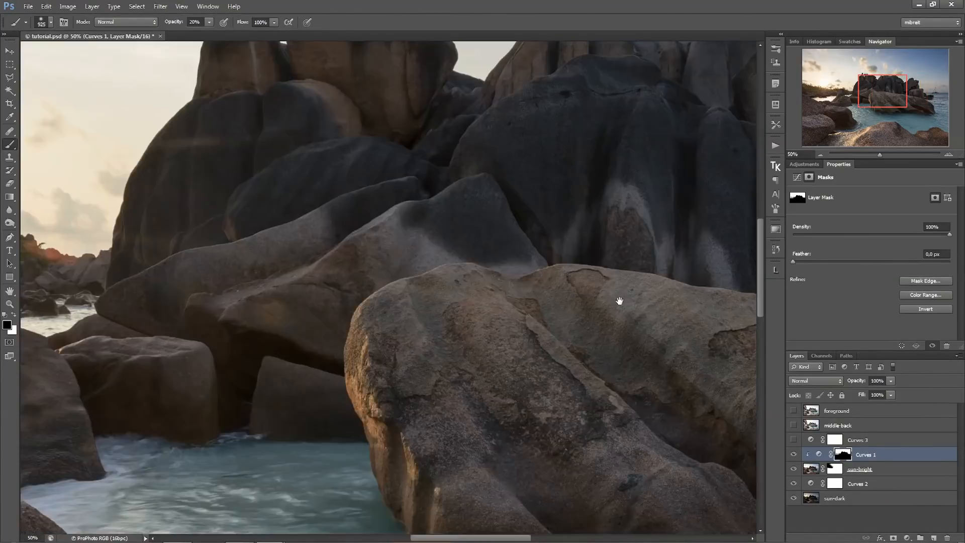
drag(249, 338, 491, 308)
alt+click(290, 302)
alt+click(290, 303)
alt+click(290, 303)
alt+click(290, 303)
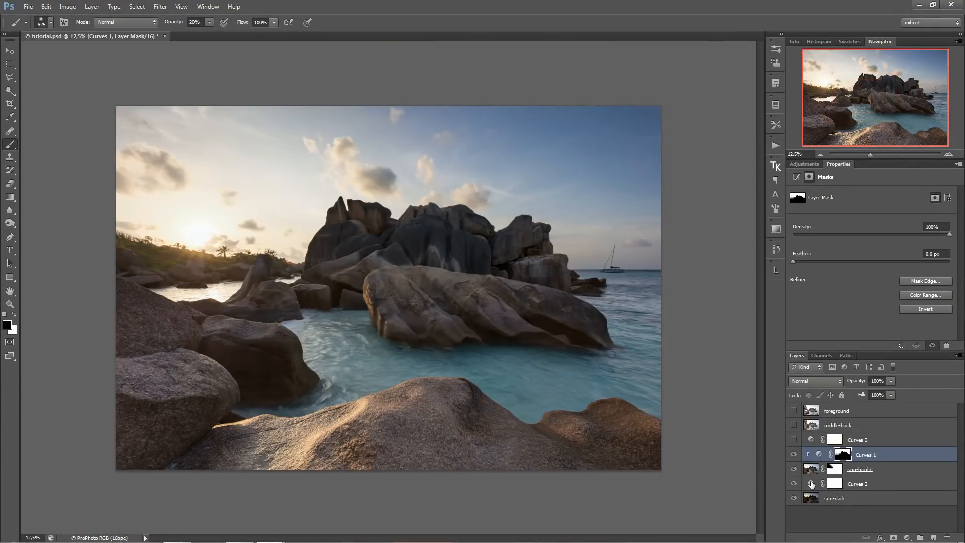
Compare the image with Curves 2 hidden and shown, and load the Lumenzia L5 luminosity selection for its mask.
click(810, 483)
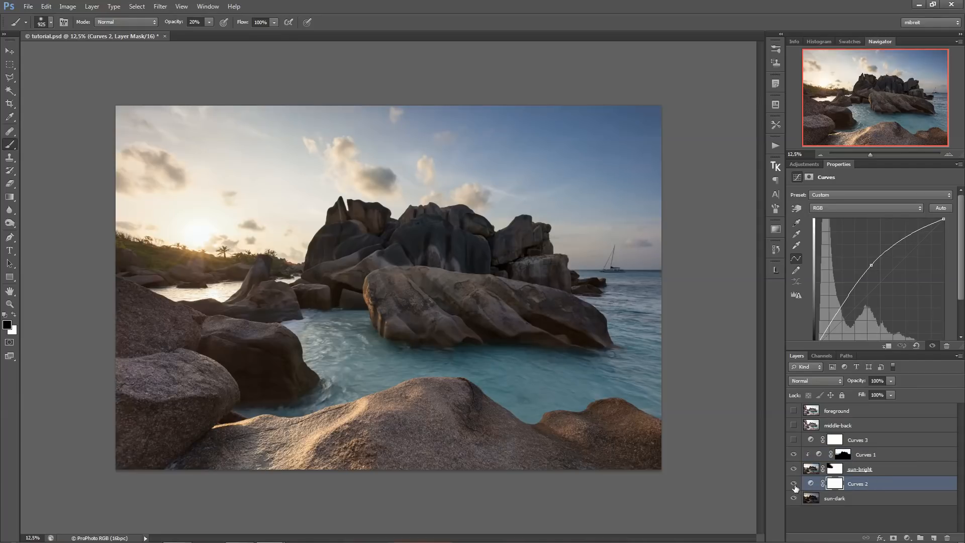
click(793, 484)
click(794, 483)
click(776, 270)
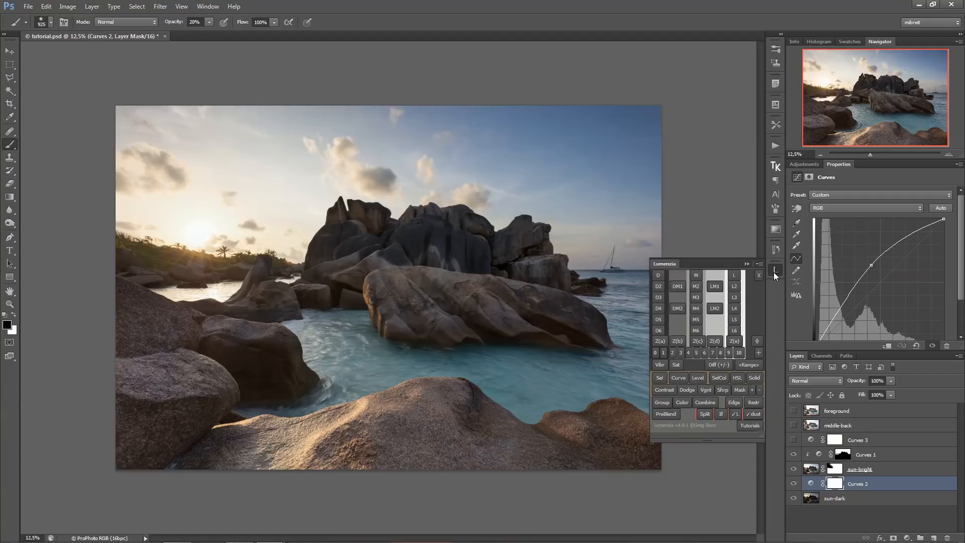
click(734, 320)
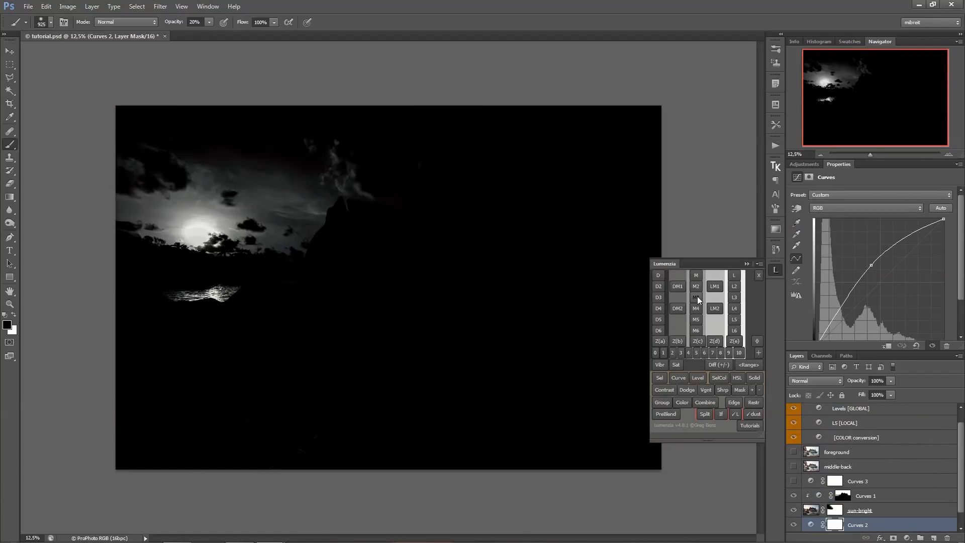
click(659, 379)
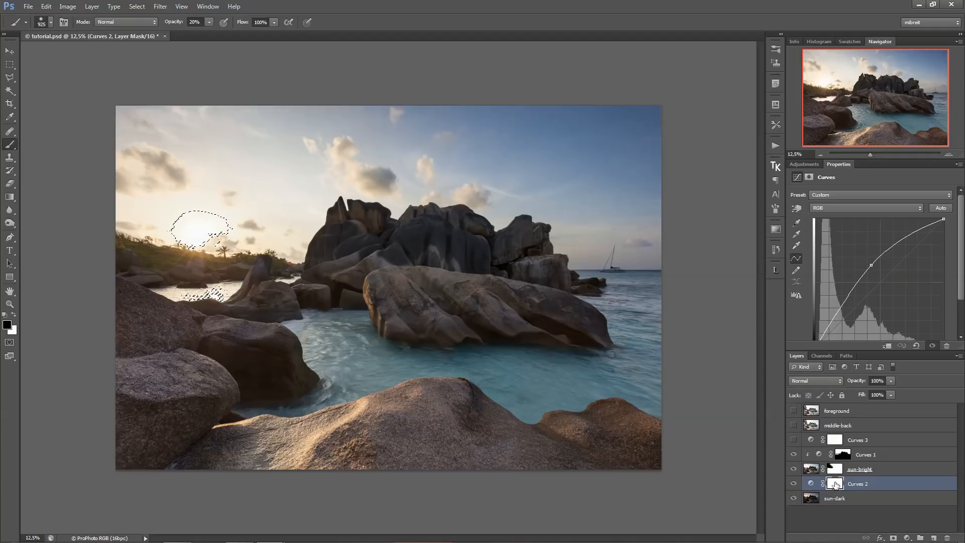
Hide the selection outline and paint black at 20% opacity on the Curves 2 mask around the sun with a large soft brush.
click(835, 483)
key(ctrl+d)
alt+right_click(179, 230)
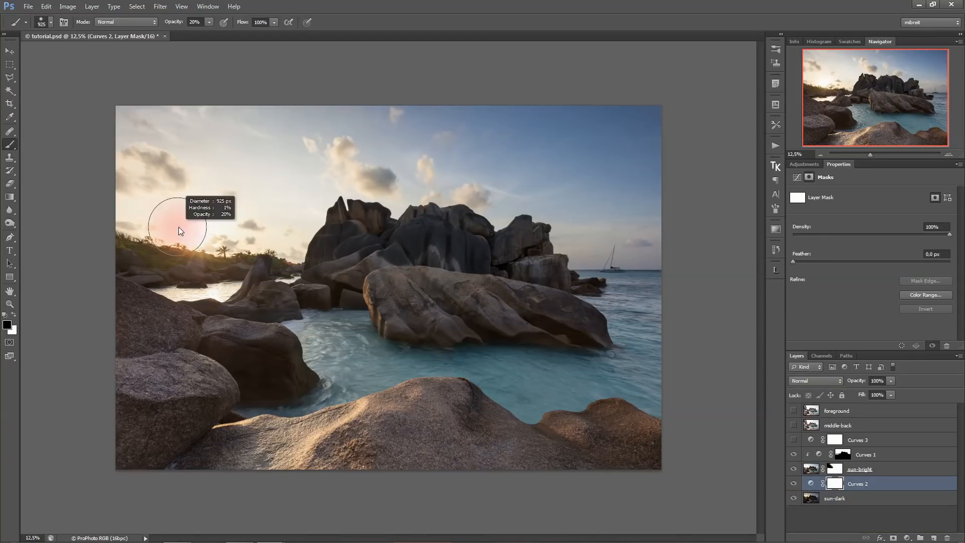
drag(179, 227, 184, 223)
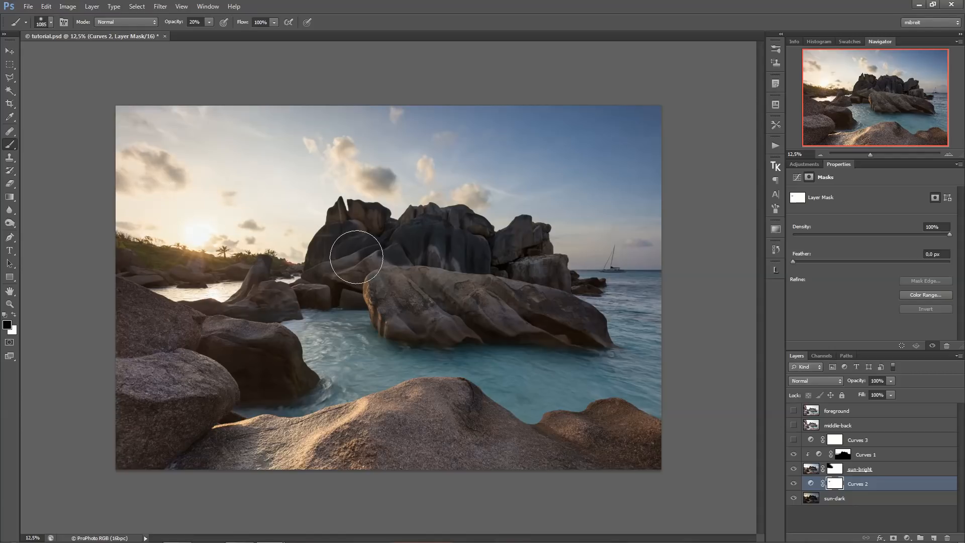
Compare the image with Curves 2 and sun-bright hidden and shown, and view the sun-dark layer on its own.
alt+click(830, 483)
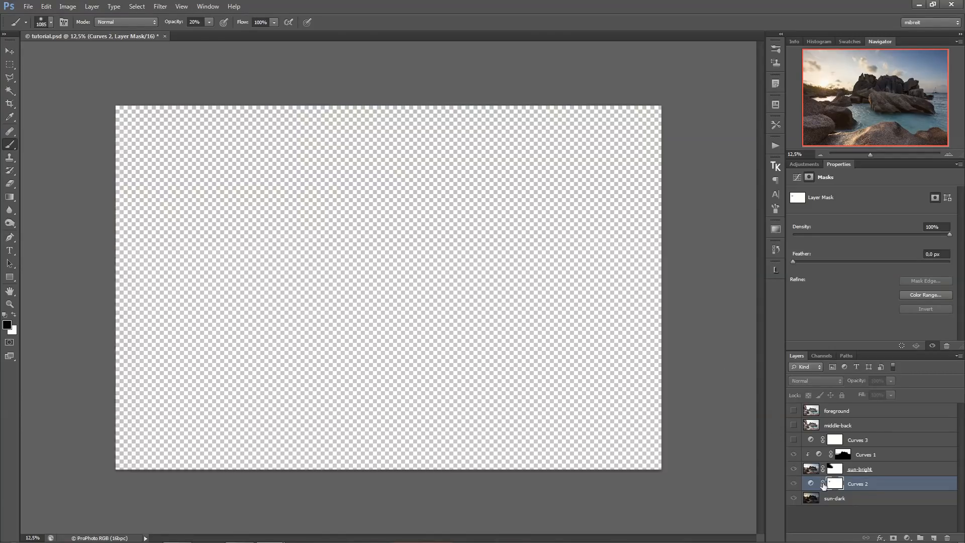
click(810, 483)
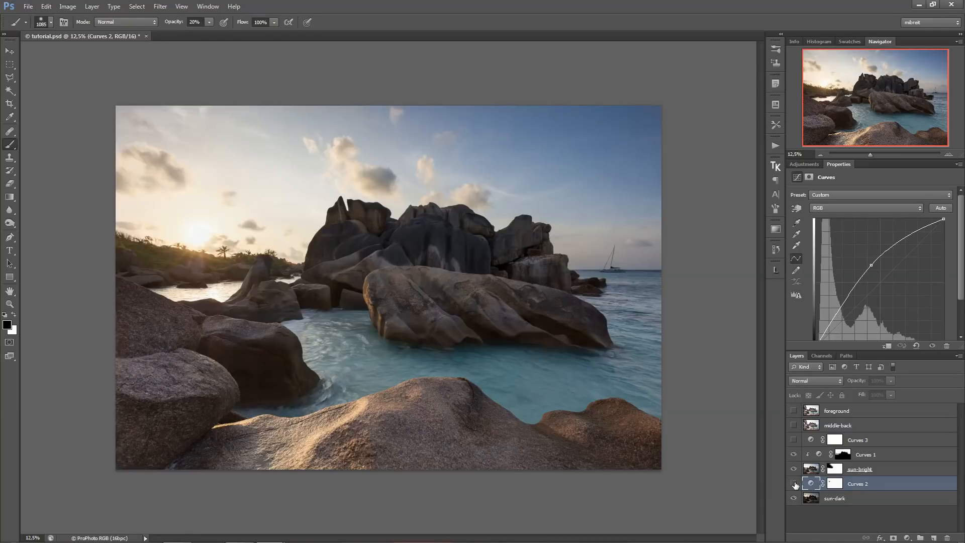
click(793, 484)
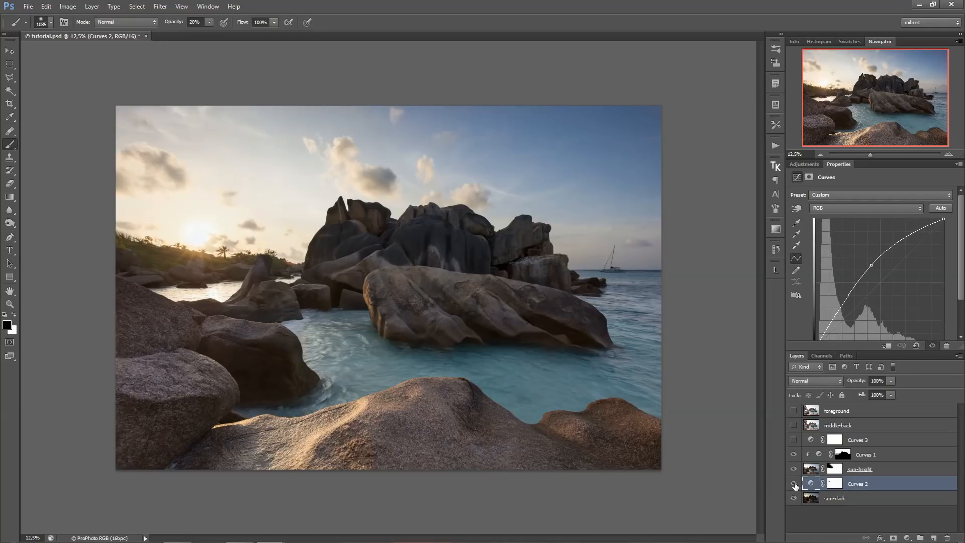
click(793, 484)
click(794, 484)
alt+click(794, 498)
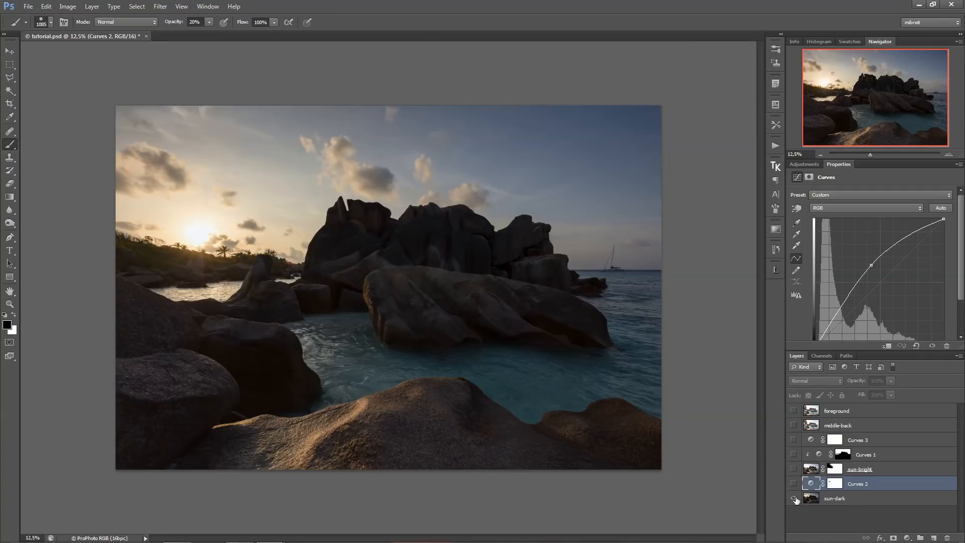
alt+click(794, 499)
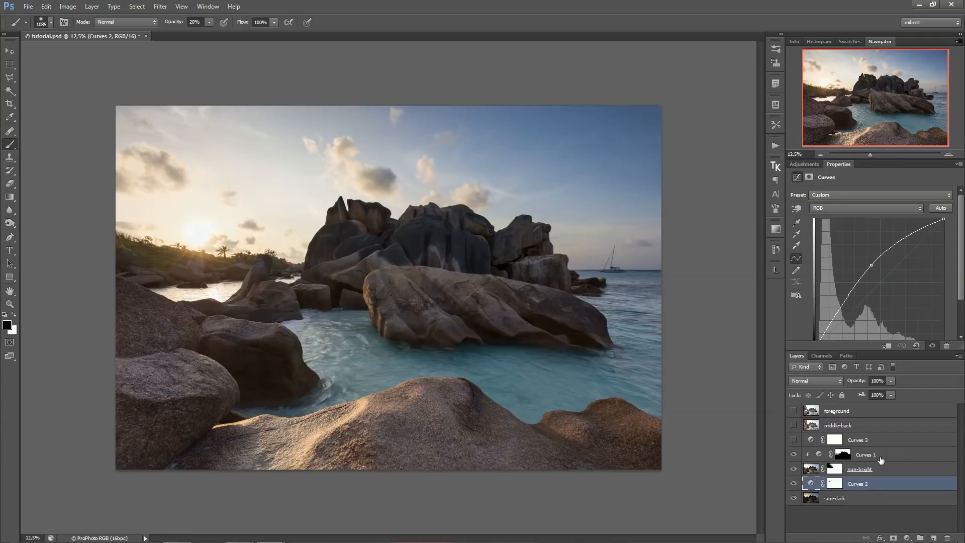
click(793, 469)
click(793, 469)
Select the sun-bright mask, reduce the brush to 253 px, and check the sunlit water behind the shoreline rocks up close.
click(836, 469)
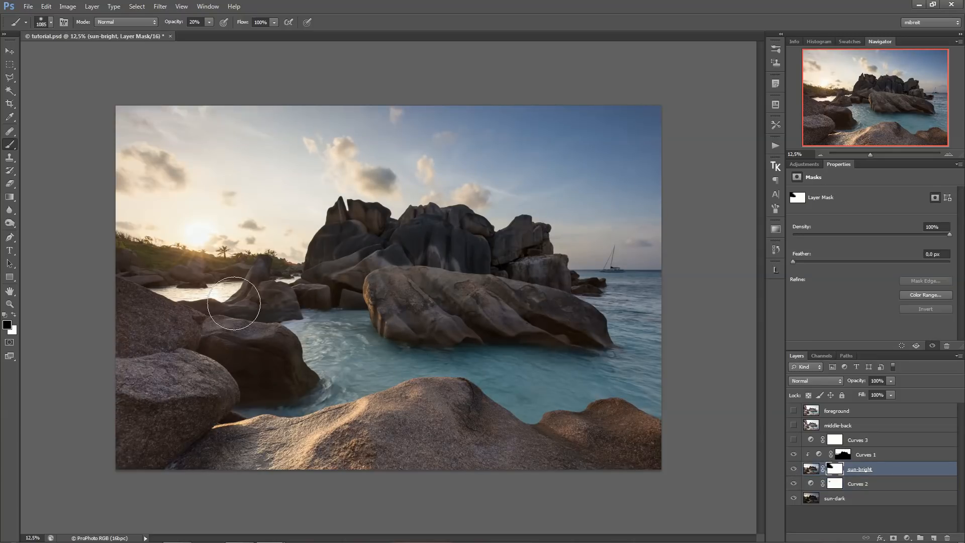
mouse_move(170, 287)
mouse_down()
mouse_move(152, 287)
mouse_move(219, 322)
mouse_move(317, 331)
mouse_move(259, 343)
mouse_up()
ctrl+click(169, 285)
ctrl+click(169, 285)
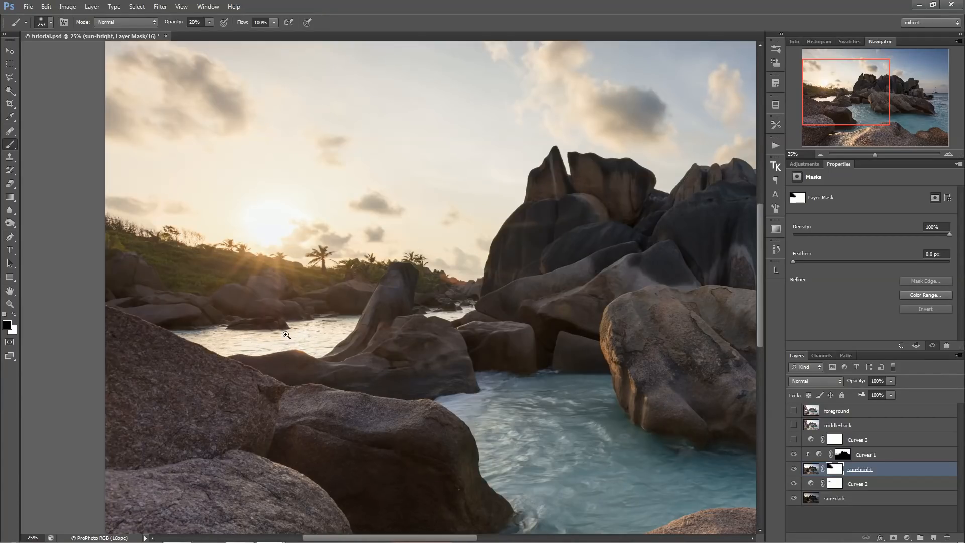
scroll(289, 337, up, 1)
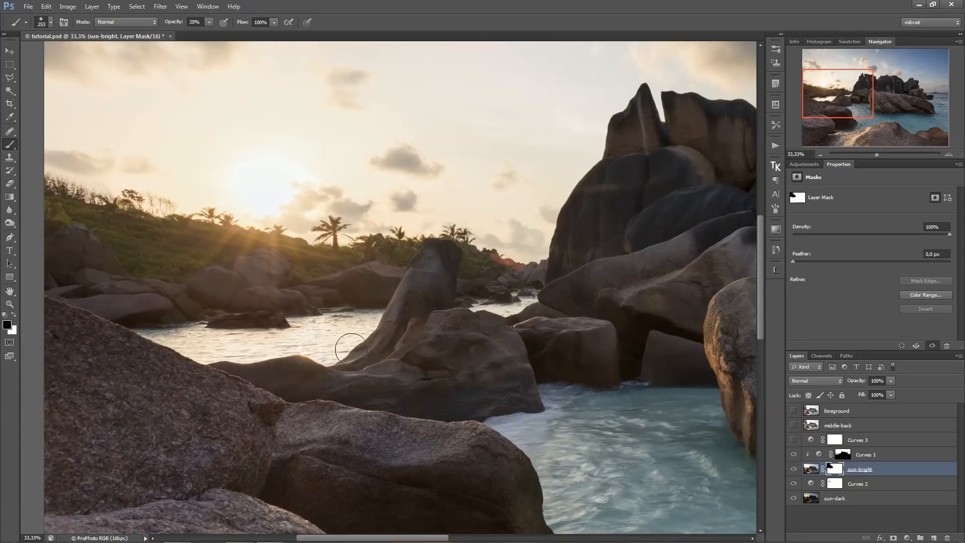
ctrl+alt+click(348, 347)
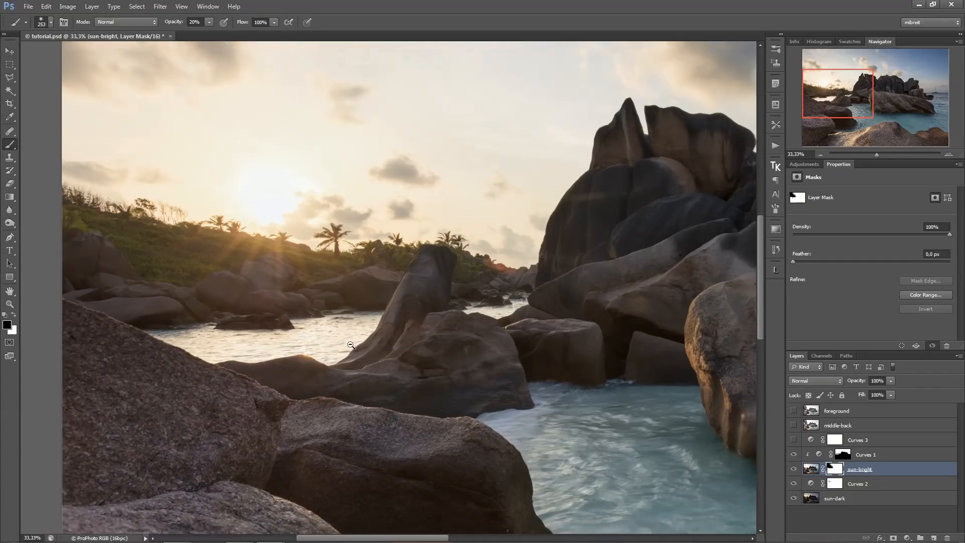
ctrl+alt+click(347, 346)
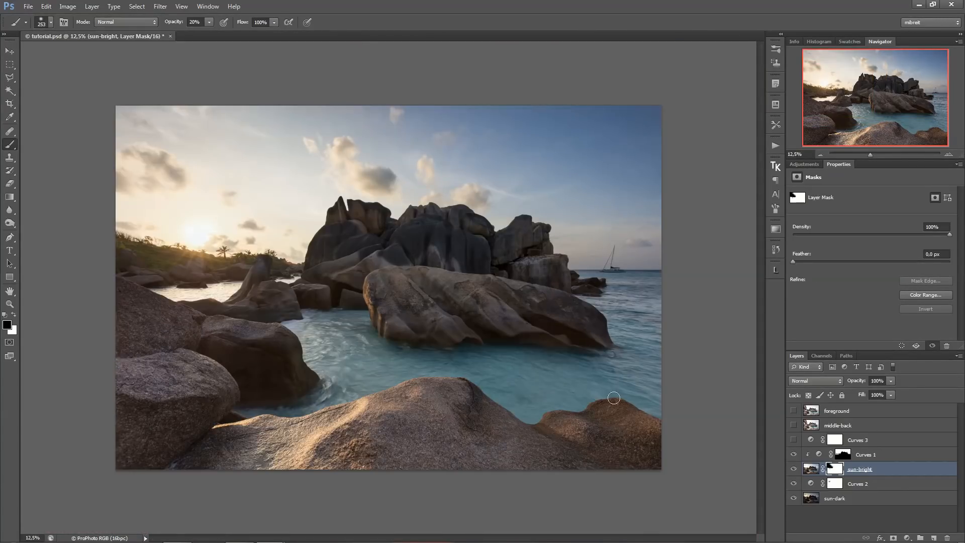
Merge the layers from Curves 1 down to sun-dark into a single layer.
click(920, 455)
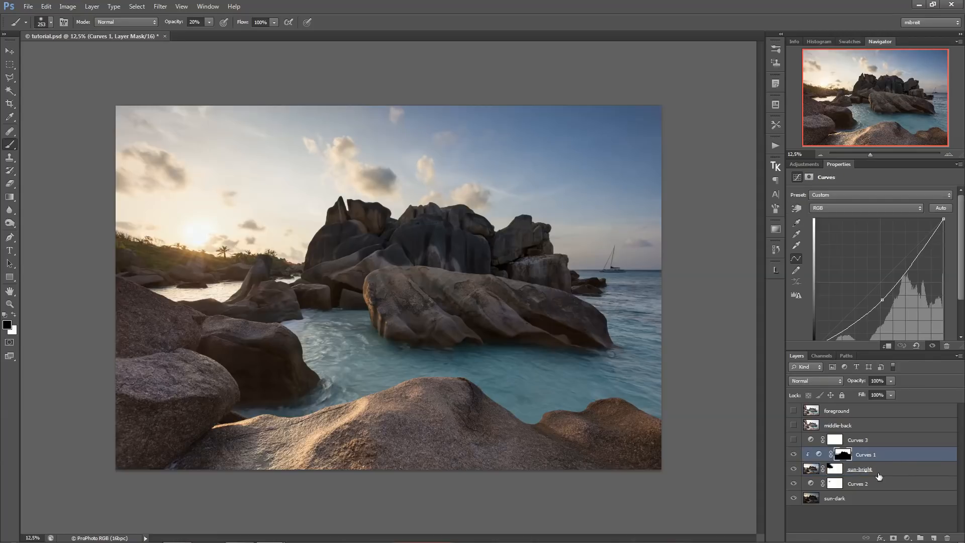
shift+click(878, 499)
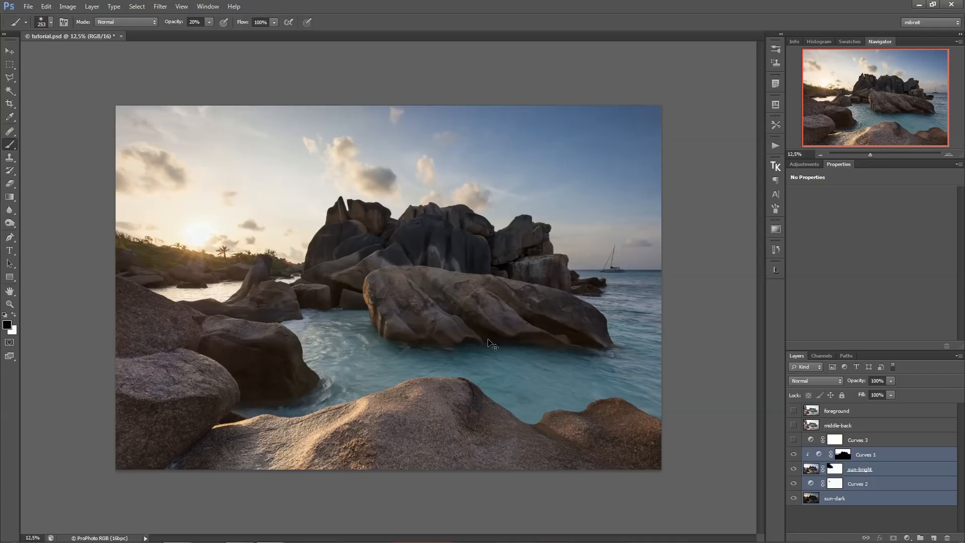
key(ctrl+e)
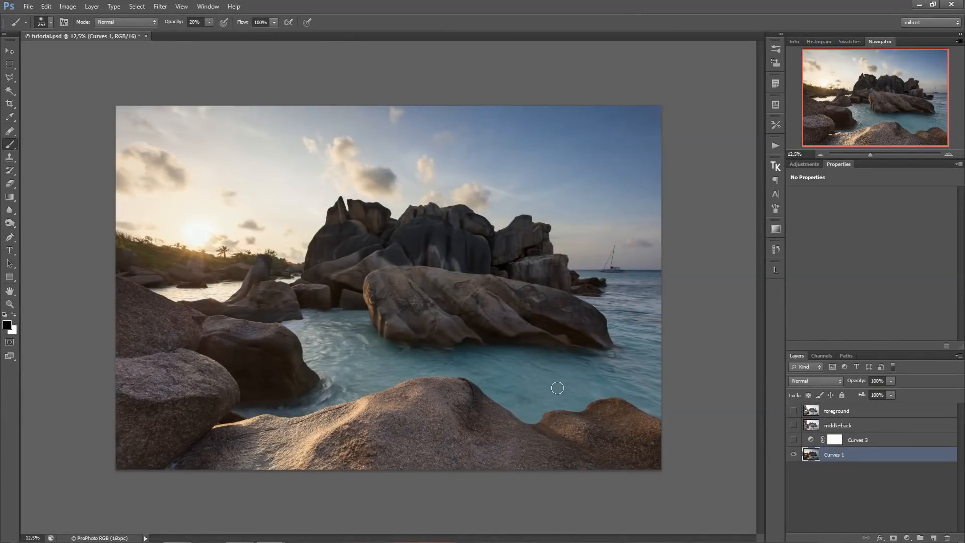
Add a new empty layer directly above the merged Curves 1 layer for work around the sun.
scroll(173, 225, up, 2)
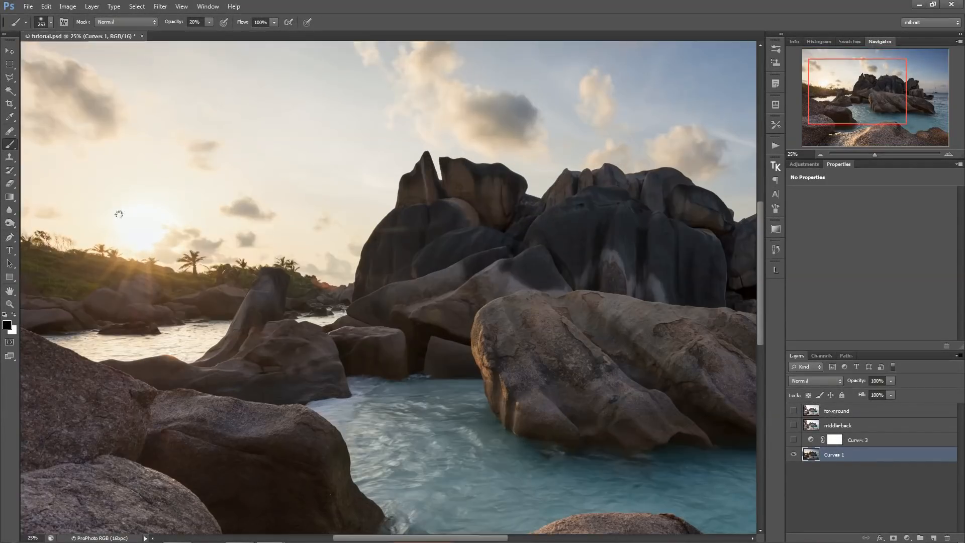
drag(119, 214, 263, 257)
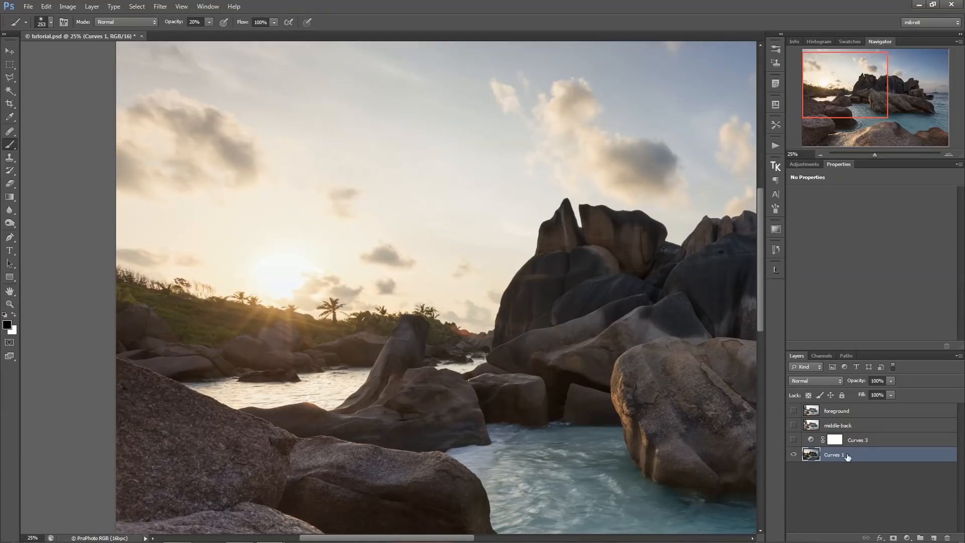
click(933, 537)
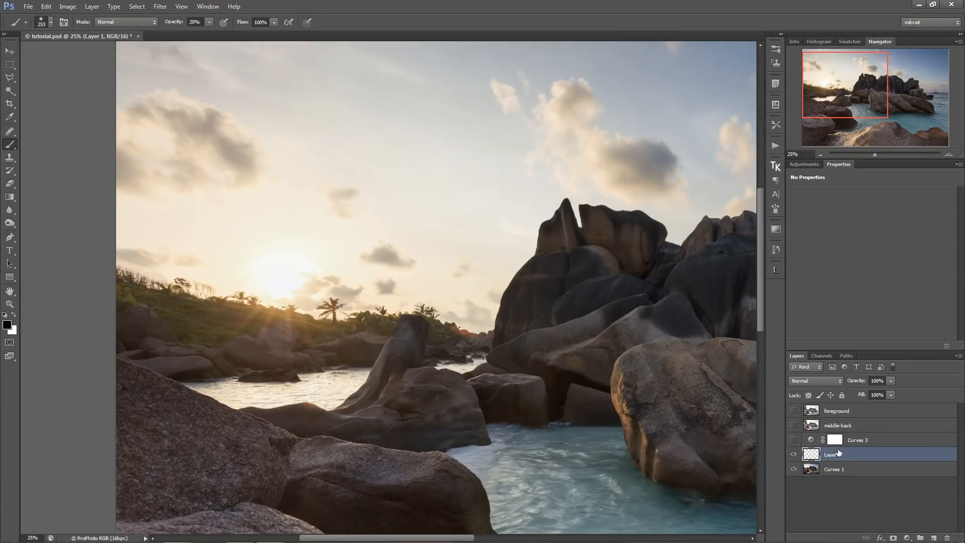
Load a Lumenzia L5 luminosity selection of the brightest areas on the new layer, ignoring the existing active selection.
click(775, 269)
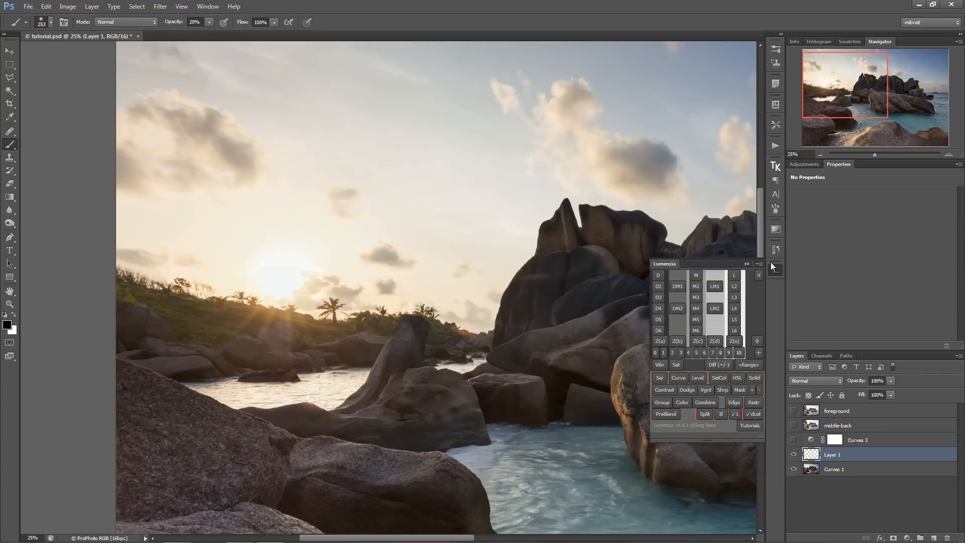
click(658, 320)
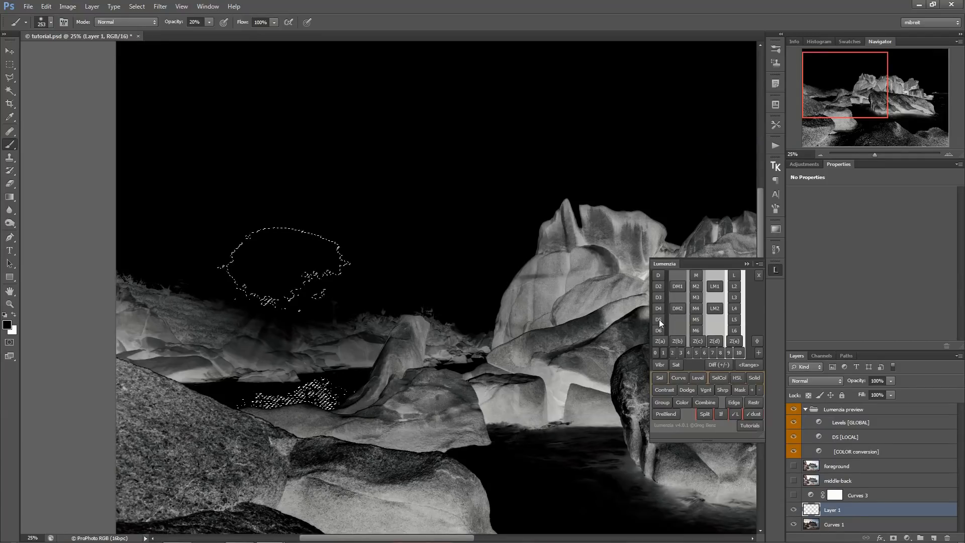
click(735, 321)
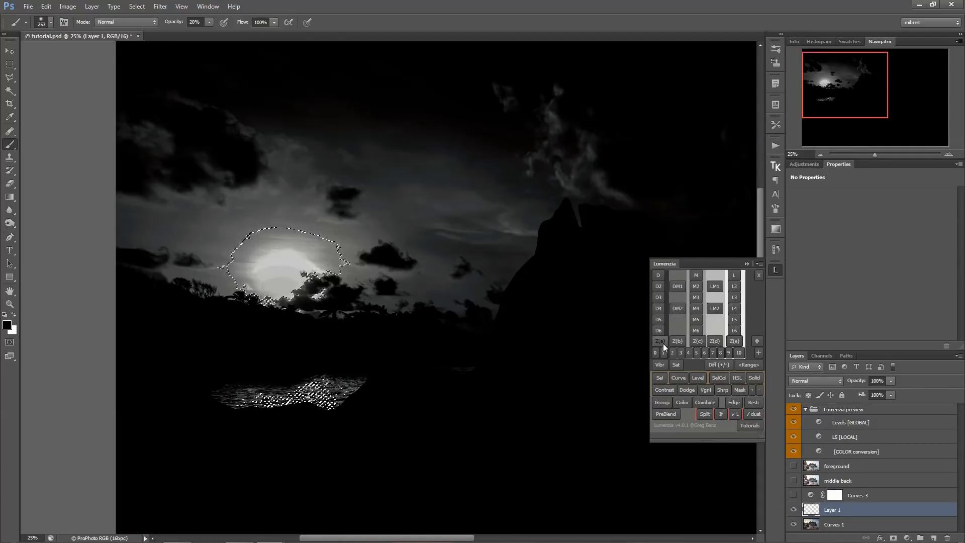
click(657, 378)
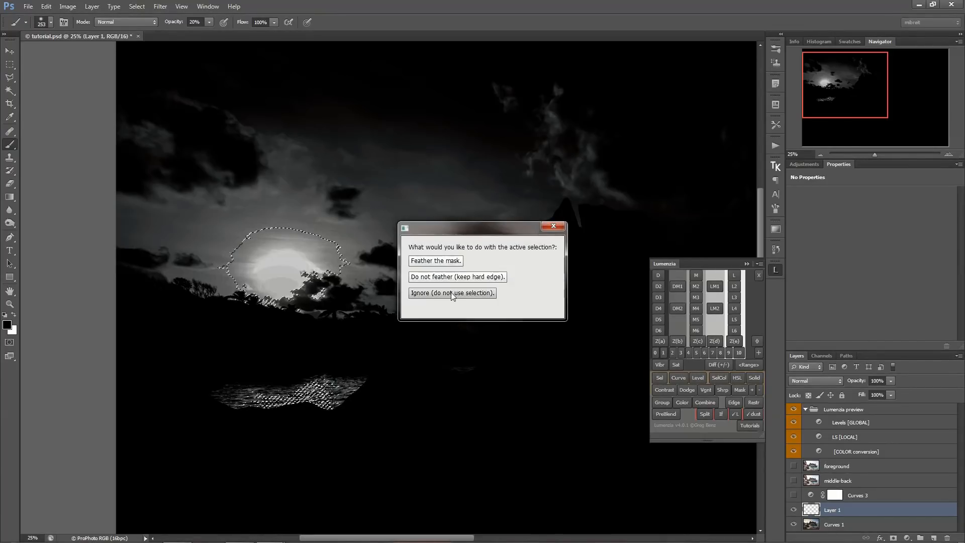
click(480, 293)
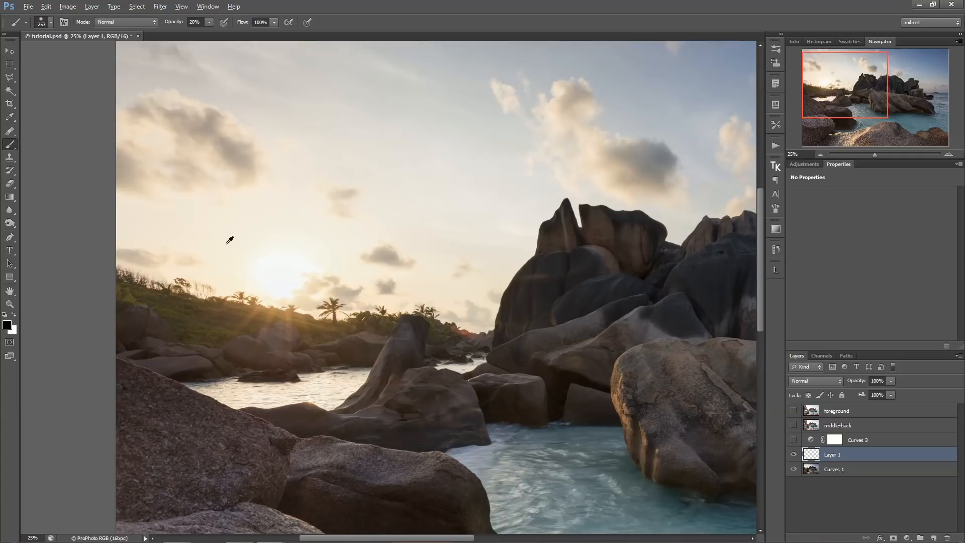
Paint a pale, warm glow around the sun on the new layer at 5% brush opacity and erase the excess below it.
drag(254, 261, 267, 264)
key(0)
key(5)
click(794, 453)
click(794, 453)
key(e)
mouse_move(280, 290)
mouse_down()
mouse_move(293, 289)
mouse_move(265, 258)
mouse_move(282, 272)
mouse_move(254, 217)
mouse_move(276, 264)
mouse_move(267, 194)
mouse_move(255, 288)
mouse_up()
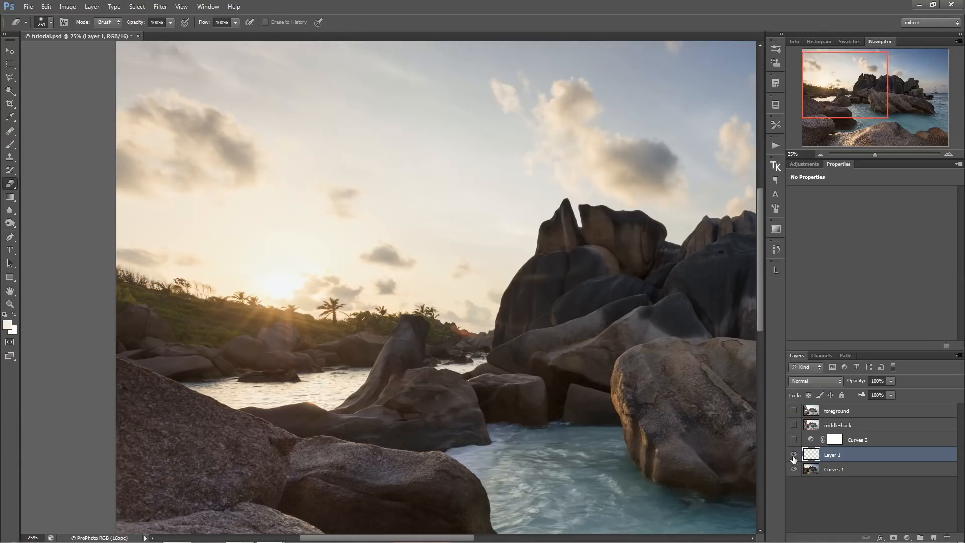
Compare the glow layer on and off, lower its opacity to 74%, and merge it with the Curves 1 layer.
click(794, 454)
click(794, 455)
click(794, 454)
click(889, 380)
shift+click(863, 470)
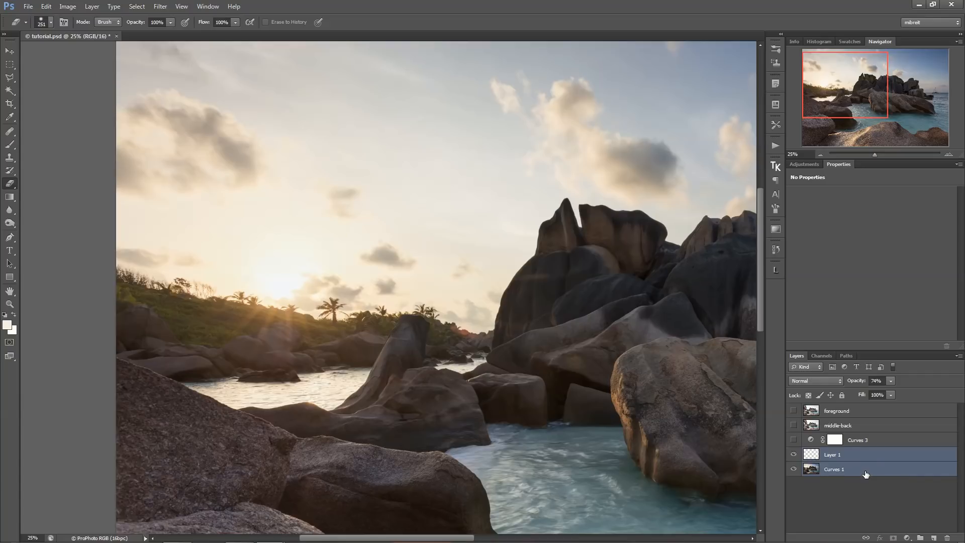
key(ctrl+e)
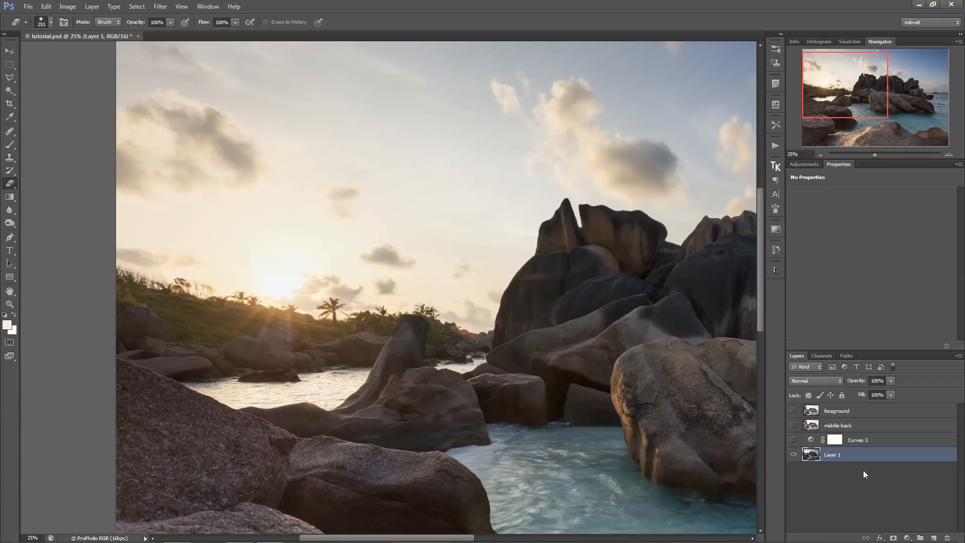
Move the foreground and middle-back layers beneath Curves 3 and make both layers visible.
alt+click(513, 350)
click(890, 425)
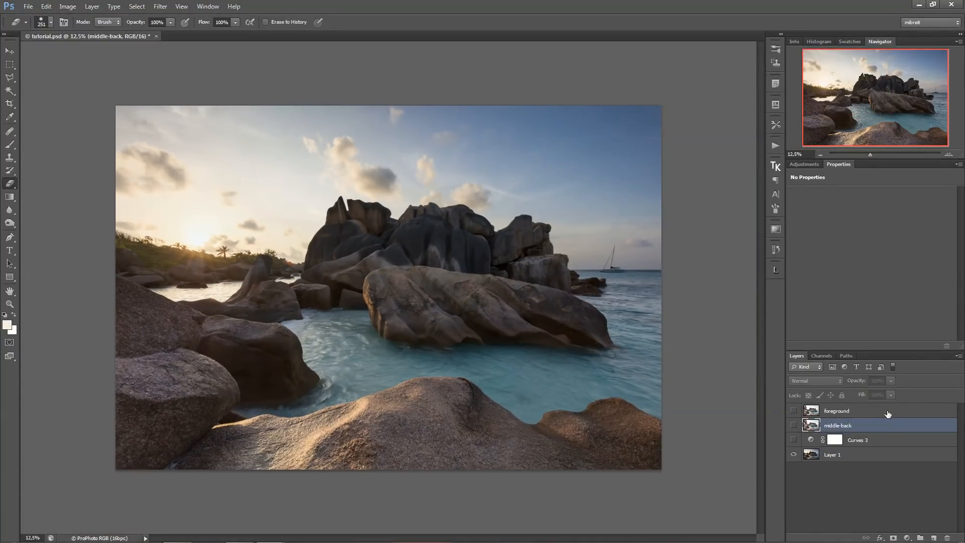
shift+click(888, 411)
drag(887, 412, 863, 440)
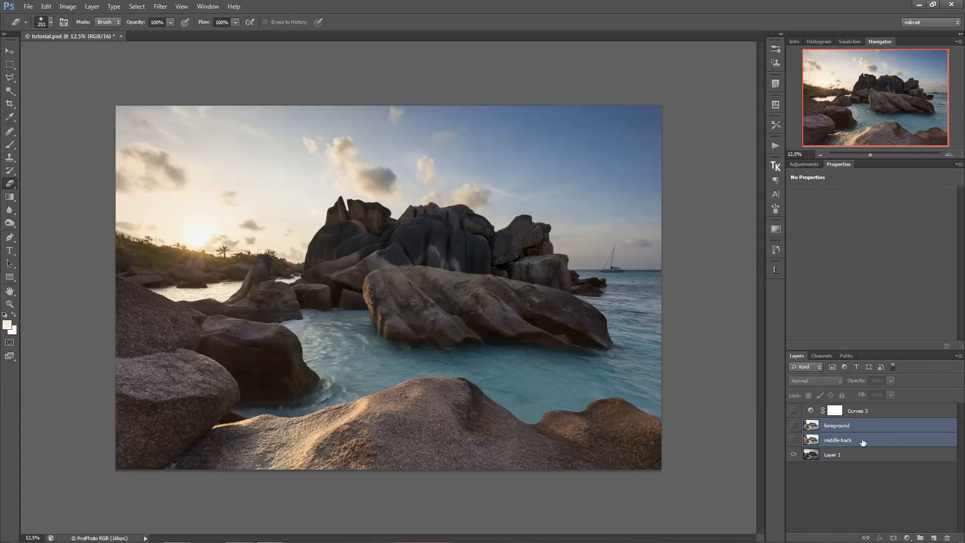
click(794, 440)
click(793, 425)
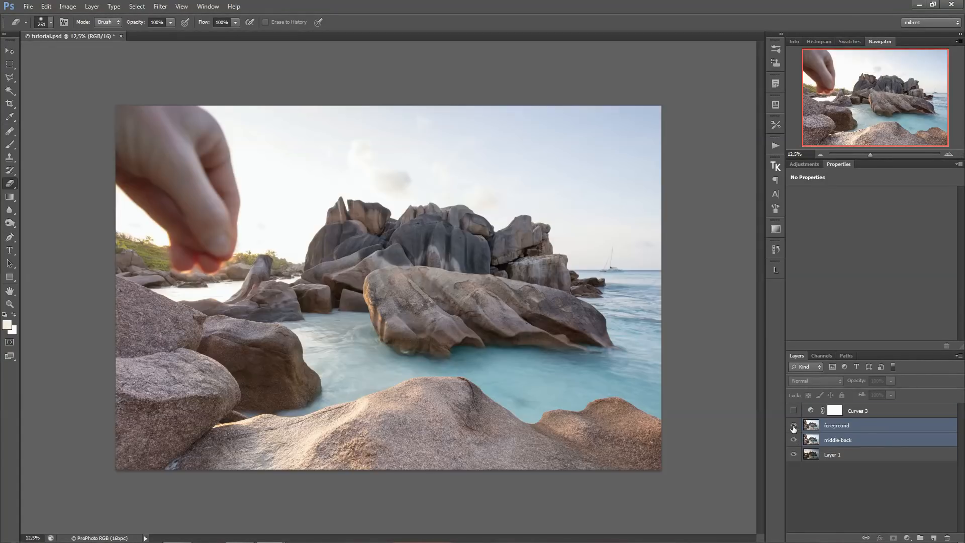
Auto-align the foreground, middle-back and Layer 1 layers using the Auto projection.
click(844, 427)
shift+click(862, 455)
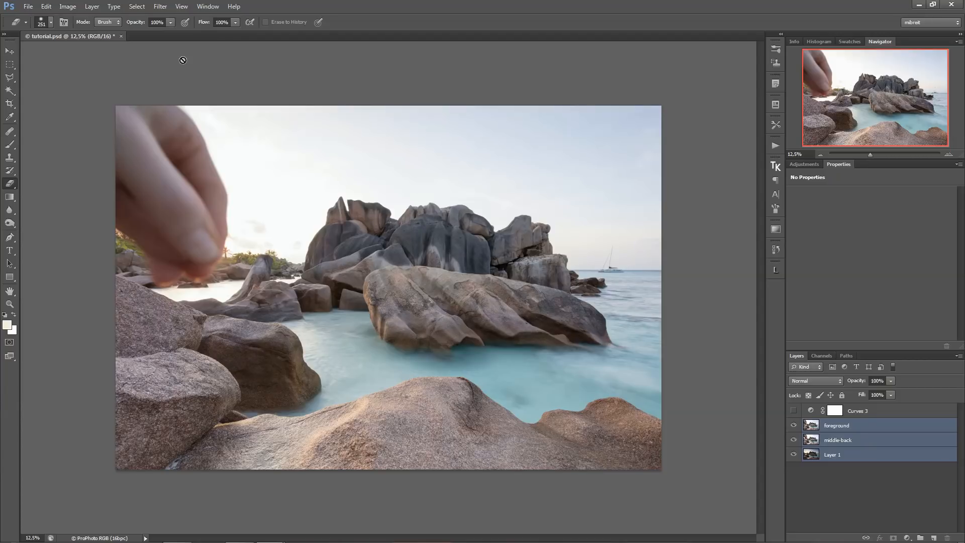
click(65, 8)
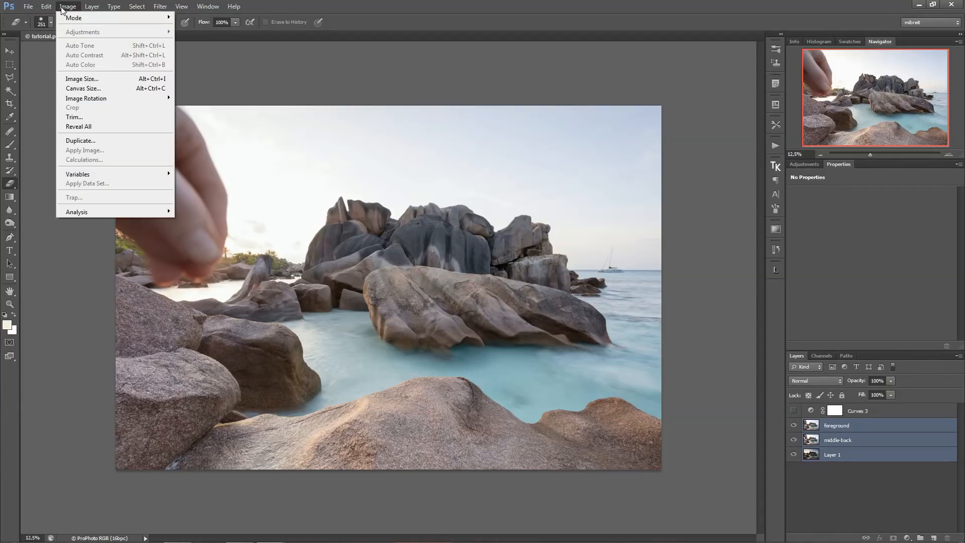
mouse_move(46, 7)
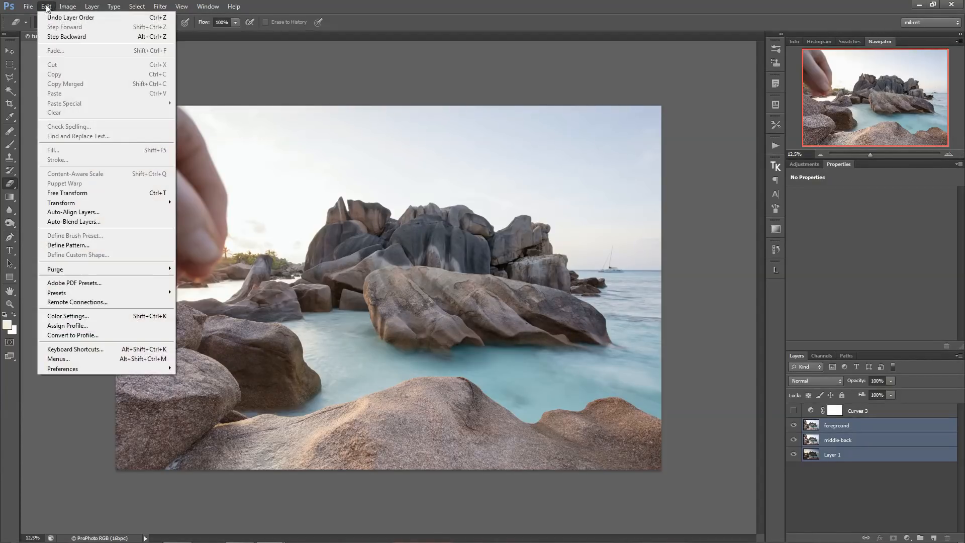
click(74, 212)
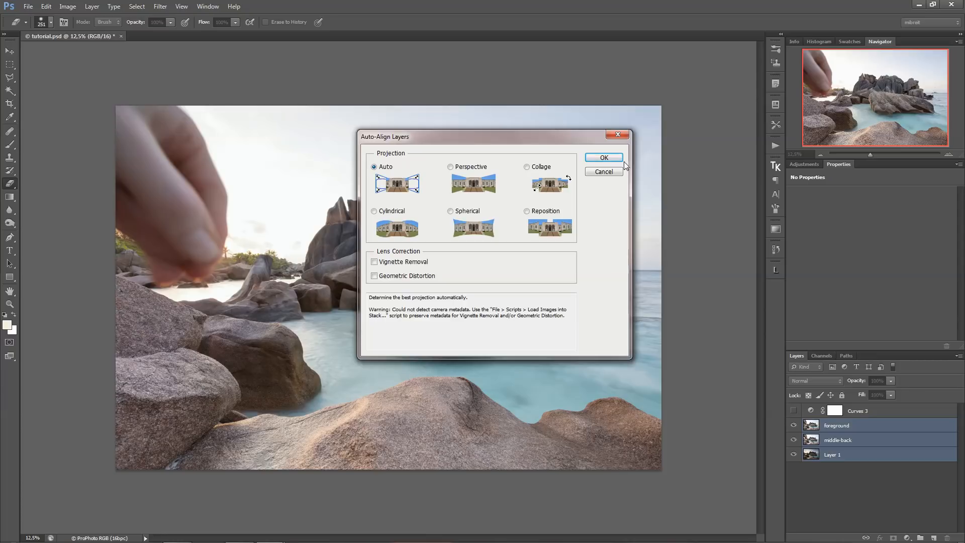
drag(538, 140, 502, 140)
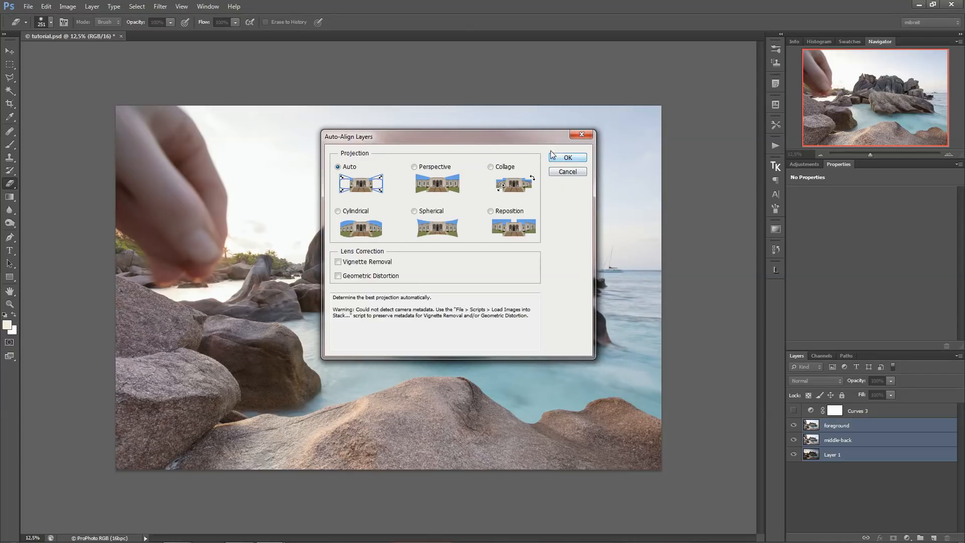
click(567, 158)
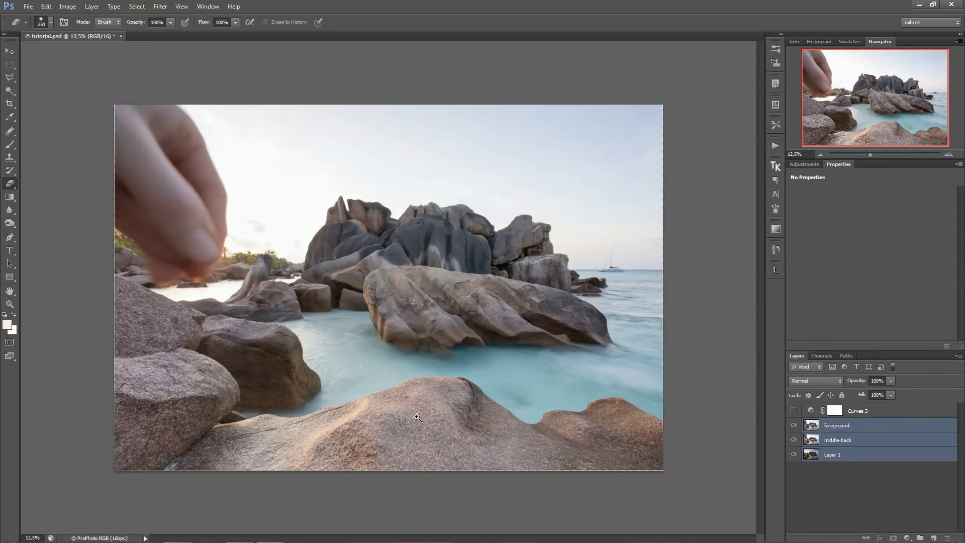
Hide the foreground layer and check middle-back's alignment with Layer 1 up close at the front boulder and the rock peaks.
drag(417, 417, 520, 407)
key(ctrl+minus)
key(ctrl+minus)
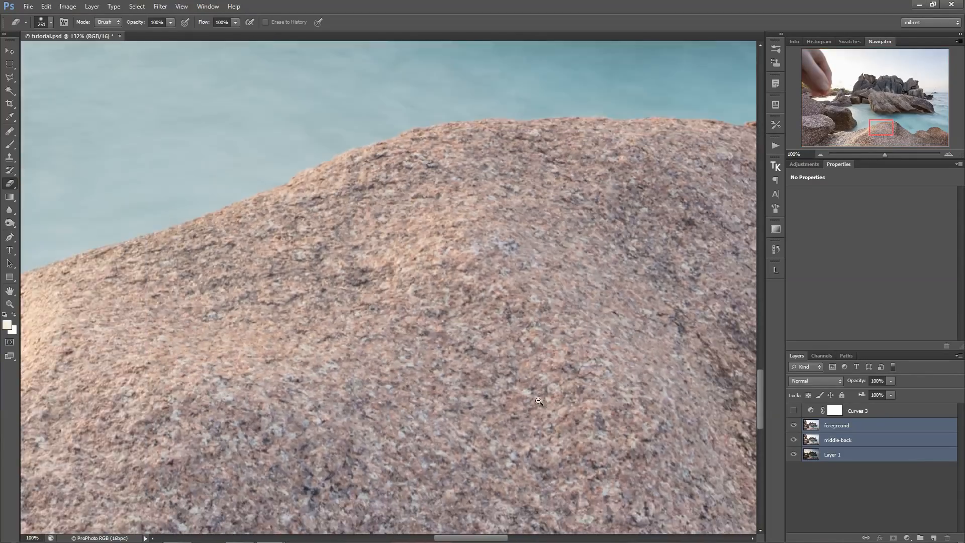
click(793, 425)
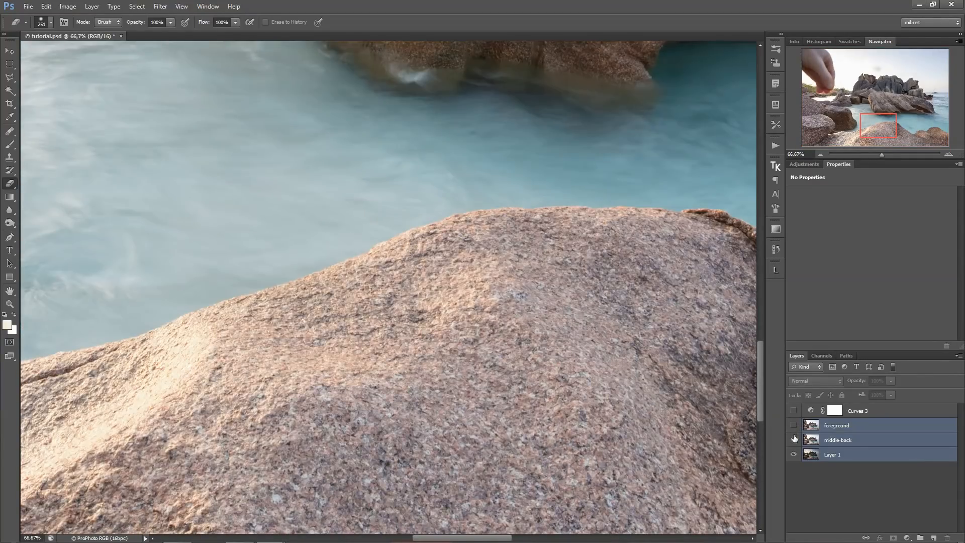
click(794, 439)
click(794, 439)
click(860, 79)
click(794, 439)
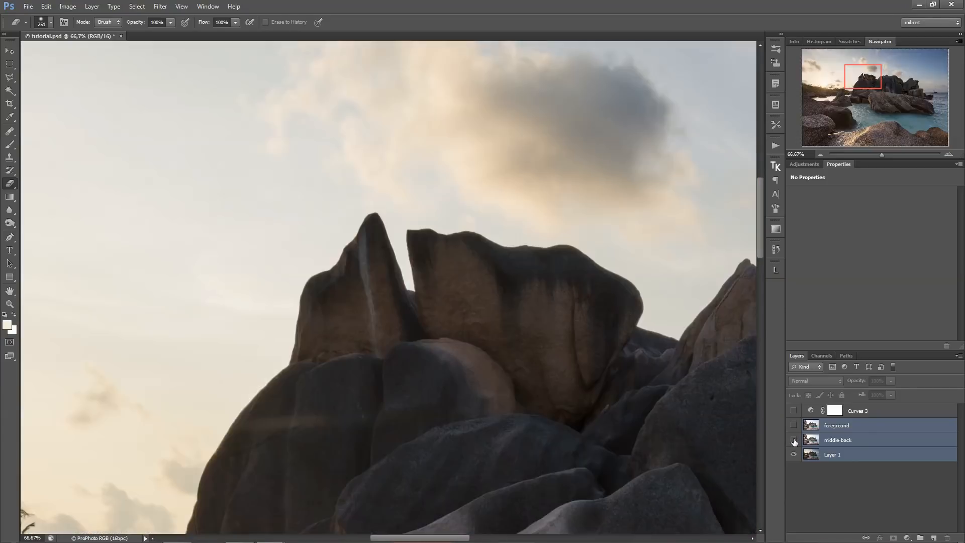
click(794, 439)
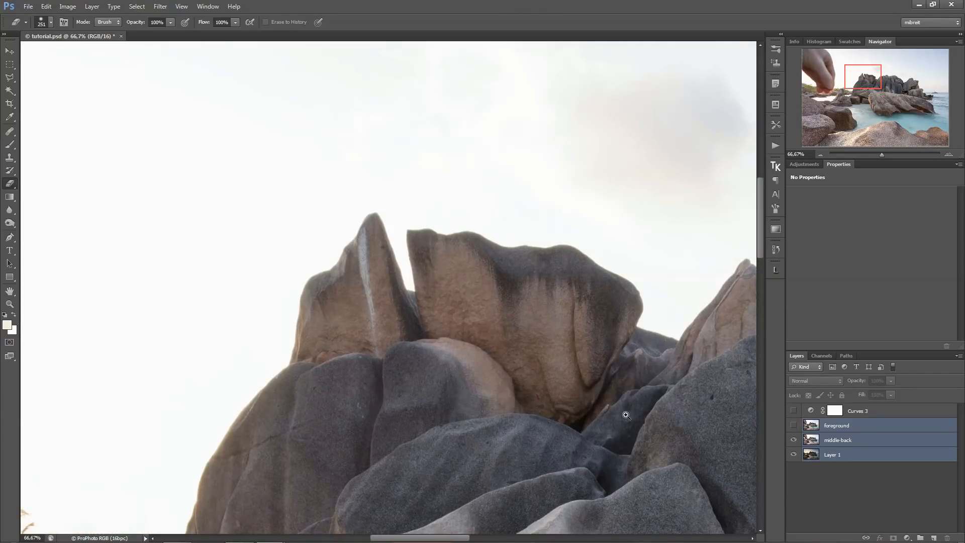
scroll(625, 415, down, 6)
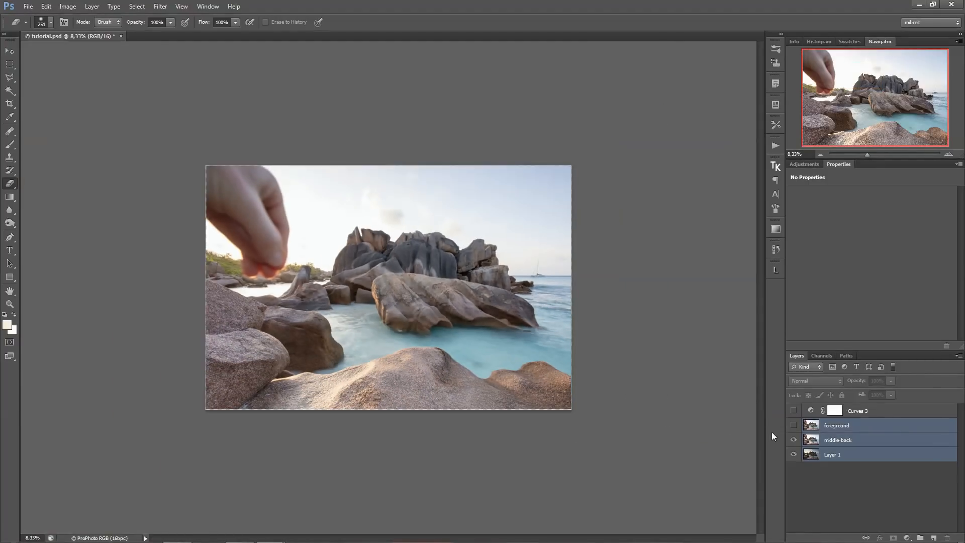
Compare the middle-back layer with the image below and add a black mask that hides all of it.
click(852, 440)
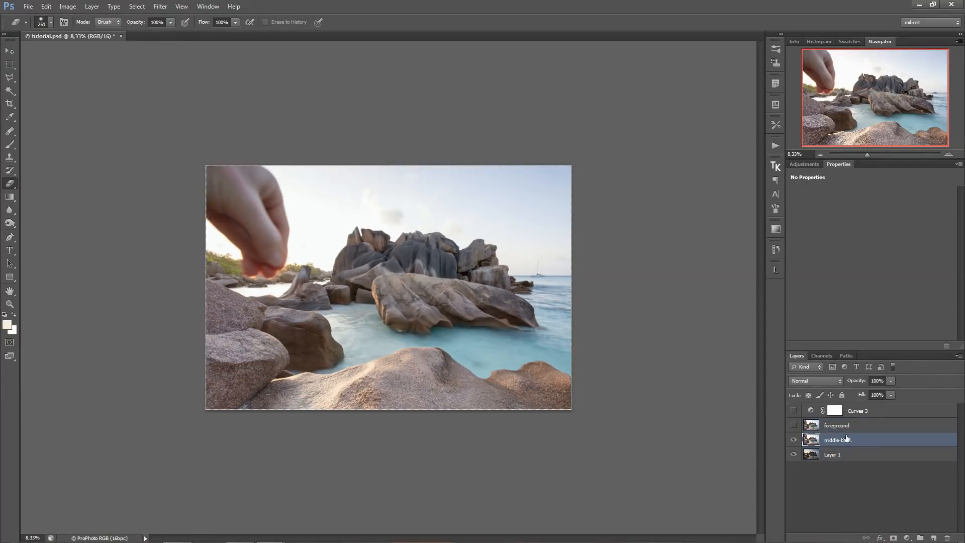
click(794, 439)
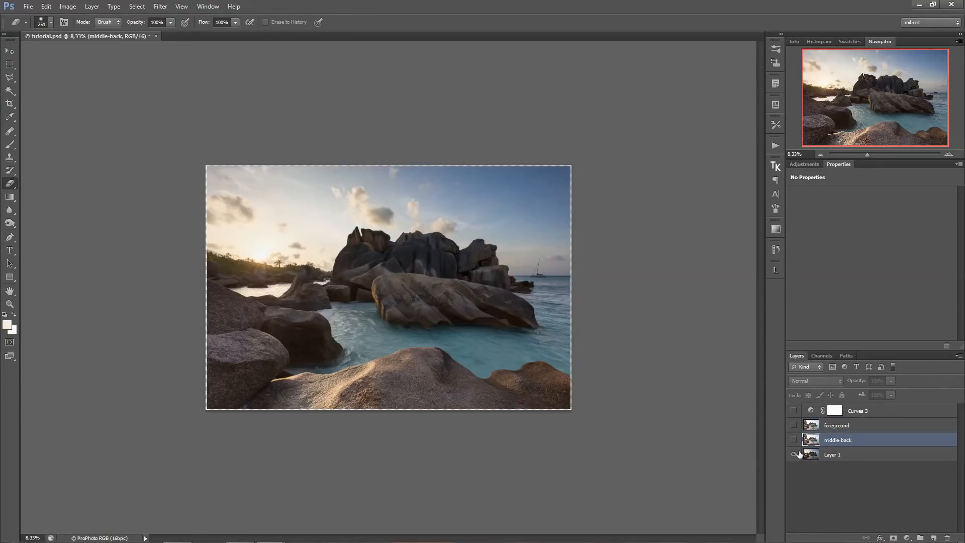
click(794, 440)
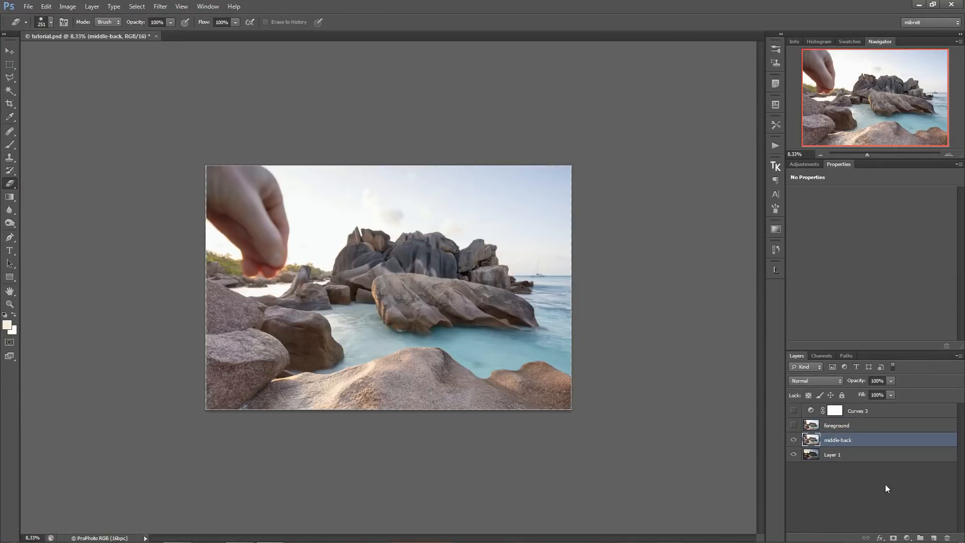
alt+click(893, 538)
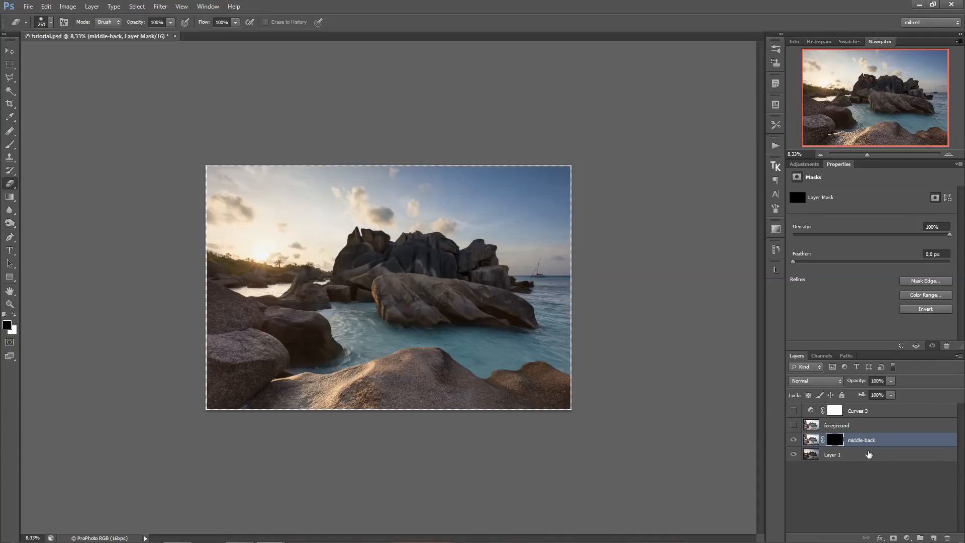
Reveal middle-back across the middle rocks and water by painting its mask white with a soft brush of about 1000 px at 100% opacity.
key(b)
drag(345, 298, 374, 298)
key(ctrl+plus)
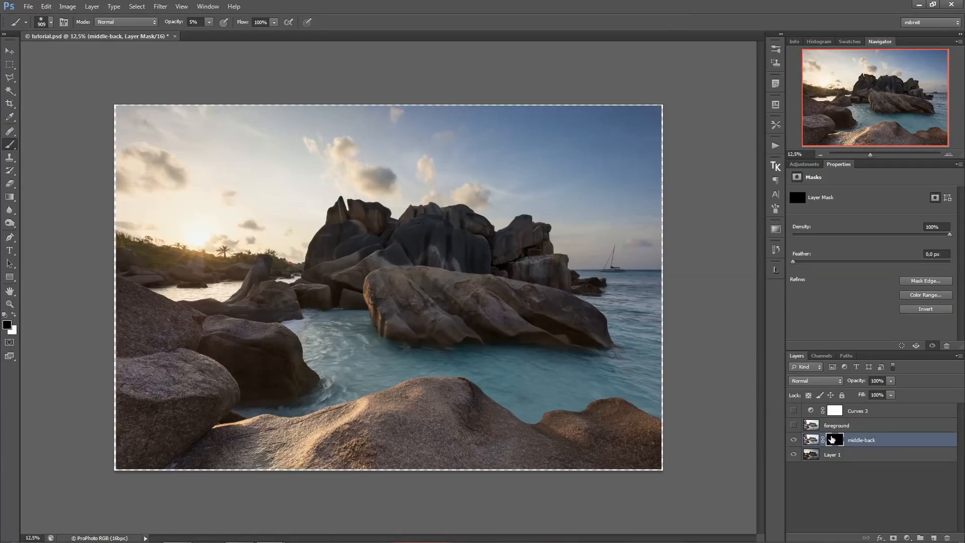
shift+click(831, 440)
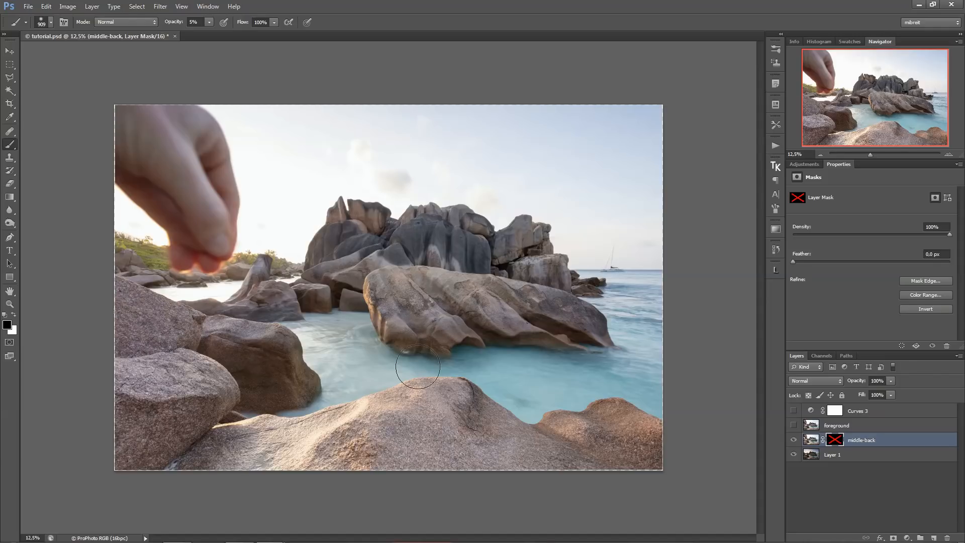
shift+click(834, 440)
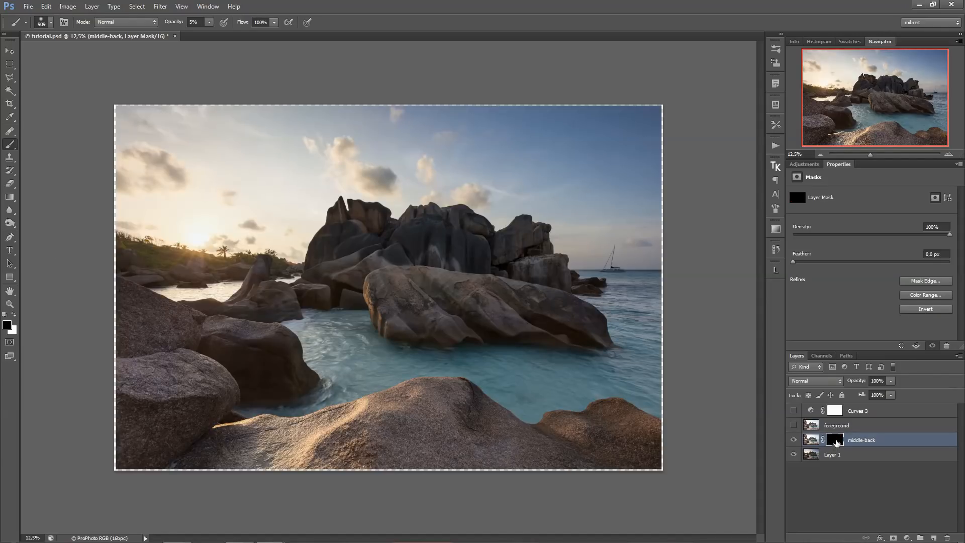
key(x)
key(0)
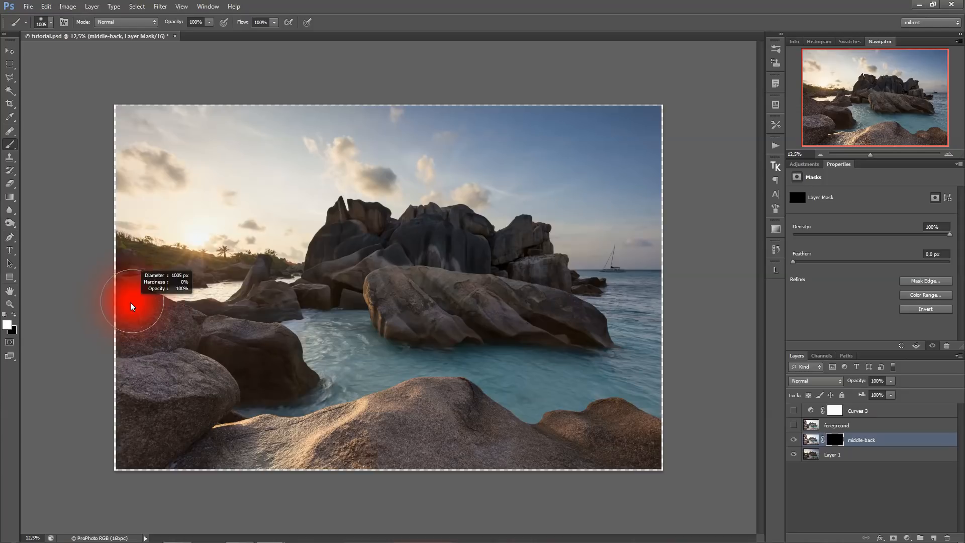
mouse_move(107, 290)
mouse_down()
mouse_move(157, 316)
mouse_move(213, 325)
mouse_move(128, 294)
mouse_move(253, 317)
mouse_move(211, 315)
mouse_move(313, 306)
mouse_move(378, 286)
mouse_move(484, 298)
mouse_move(455, 292)
mouse_move(520, 308)
mouse_move(500, 319)
mouse_move(646, 362)
mouse_up()
alt+right_click(485, 318)
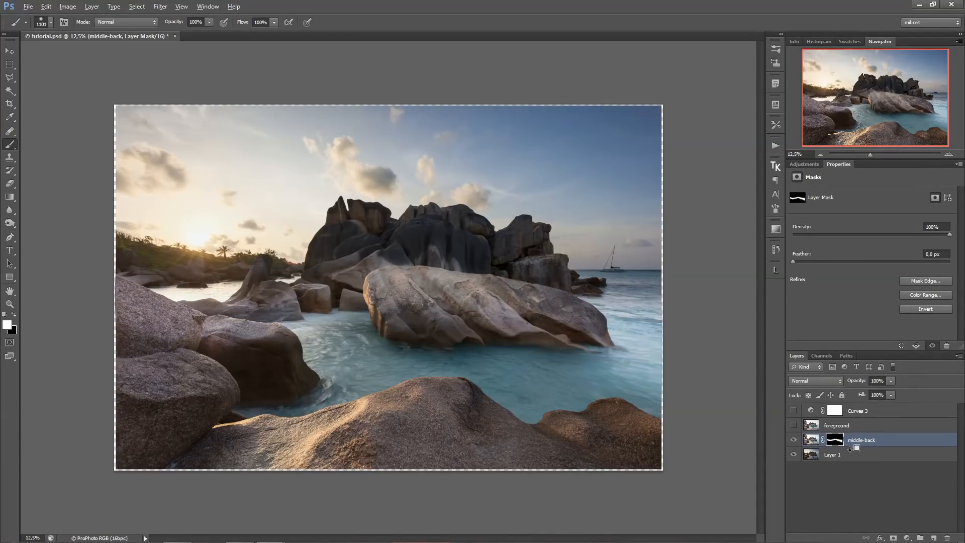
View the middle-back mask alone, fill its whole lower part with white, and return to the normal image view.
alt+click(836, 441)
alt+right_click(130, 353)
mouse_move(130, 354)
mouse_down()
mouse_move(277, 350)
mouse_move(416, 316)
mouse_move(515, 353)
mouse_move(441, 336)
mouse_move(635, 385)
mouse_move(611, 383)
mouse_up()
alt+right_click(578, 401)
mouse_move(632, 447)
mouse_down()
mouse_move(108, 443)
mouse_move(134, 440)
mouse_move(115, 448)
mouse_move(120, 408)
mouse_move(504, 417)
mouse_move(442, 382)
mouse_move(432, 388)
mouse_move(587, 432)
mouse_move(553, 415)
mouse_up()
alt+right_click(327, 400)
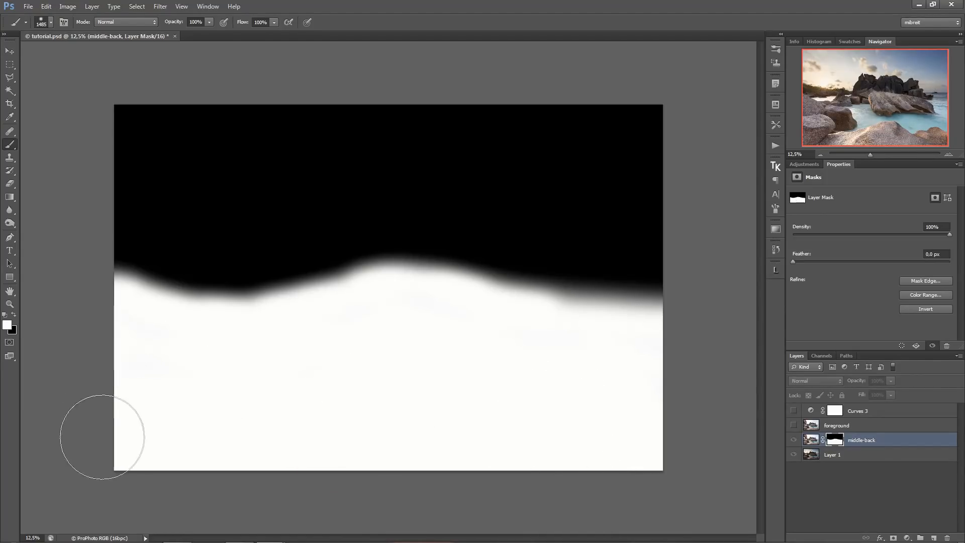
ctrl+click(805, 445)
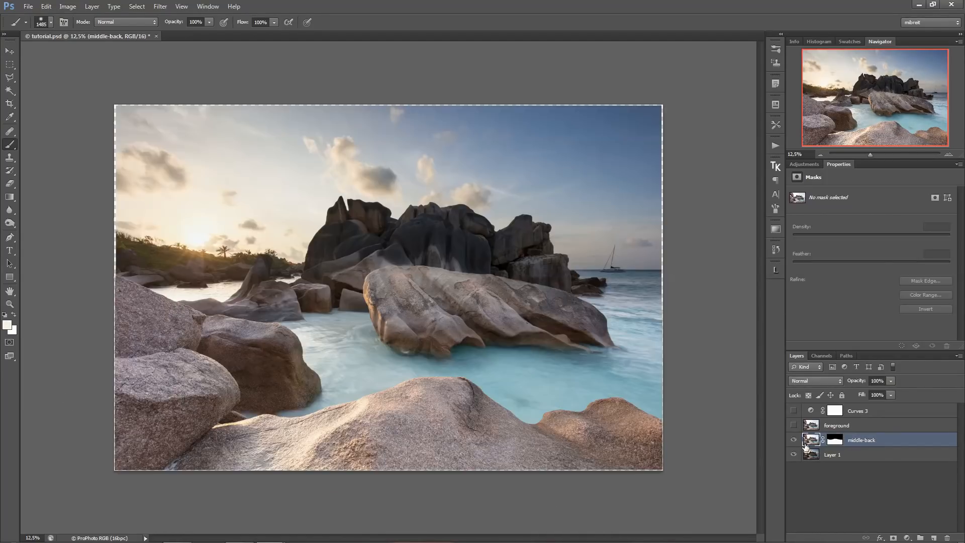
Inspect the blend between middle-back and Layer 1 around the shaded middle rocks, comparing with the mask and the layer switched off.
shift+click(831, 441)
shift+click(833, 441)
click(327, 291)
click(345, 261)
click(241, 316)
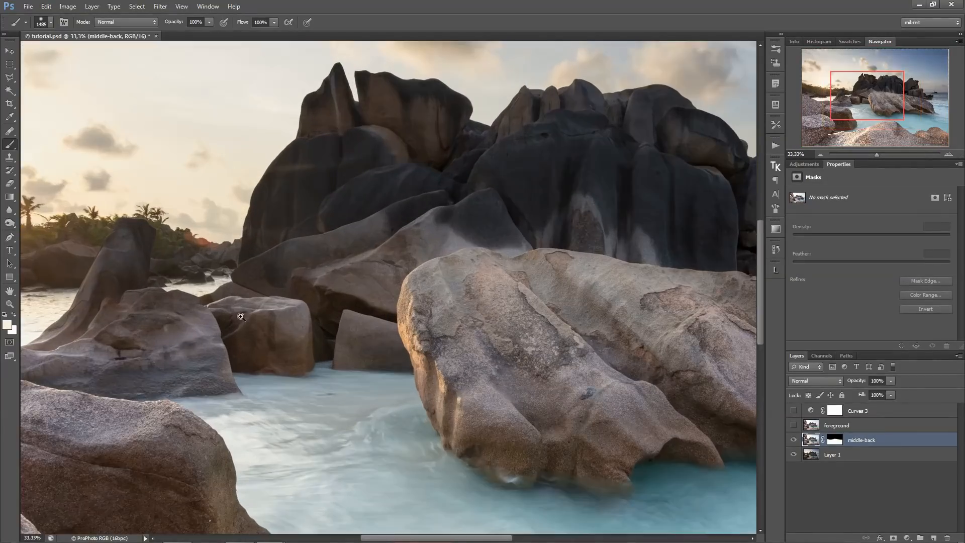
click(241, 317)
click(241, 316)
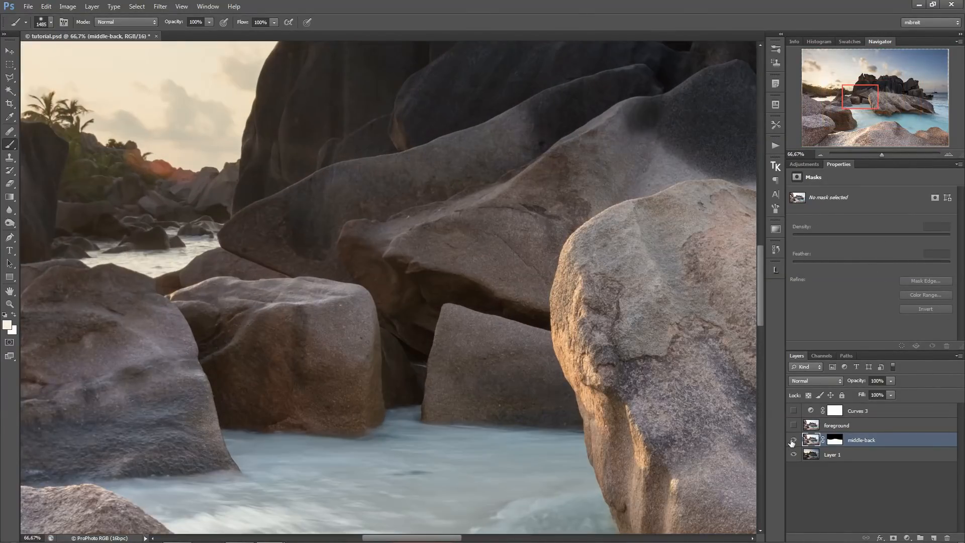
click(793, 442)
drag(294, 344, 445, 405)
scroll(638, 314, up, 1)
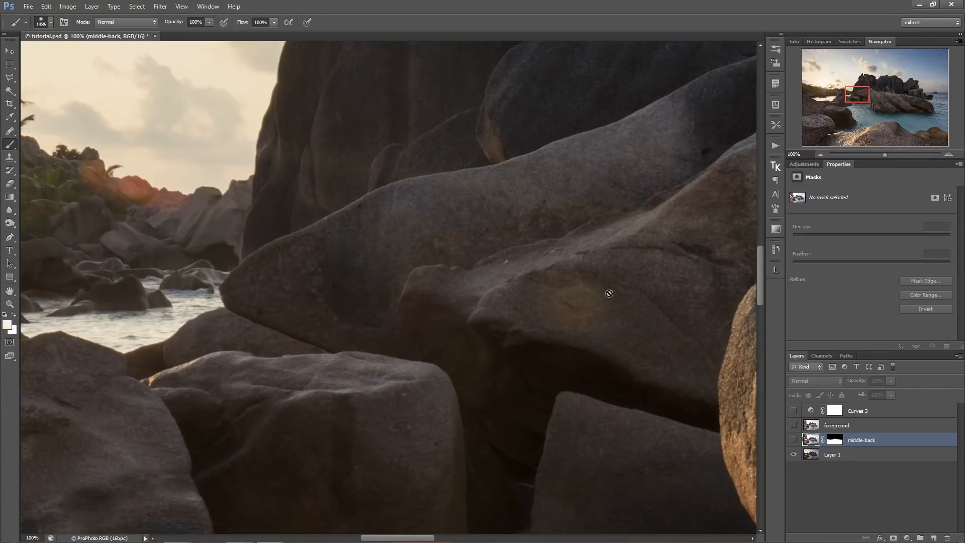
drag(640, 217, 580, 300)
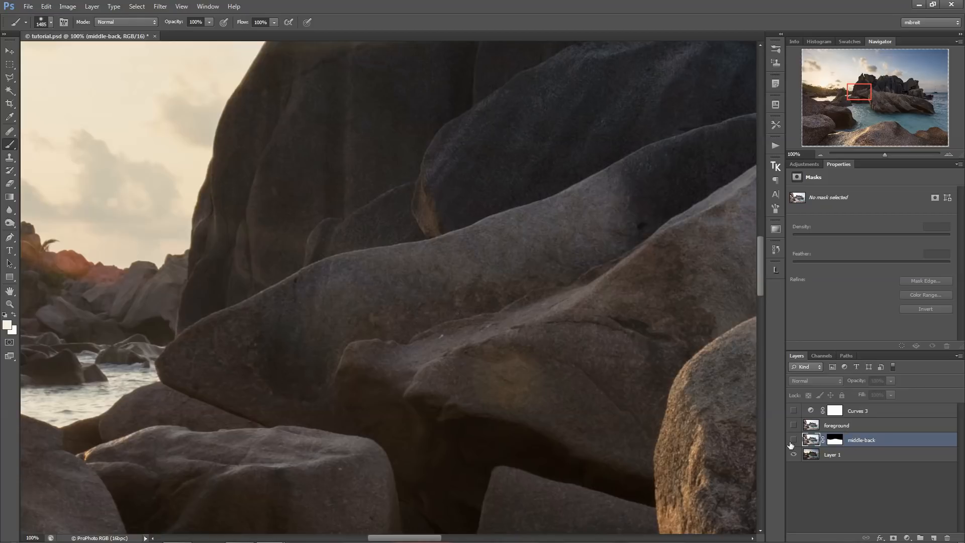
click(794, 440)
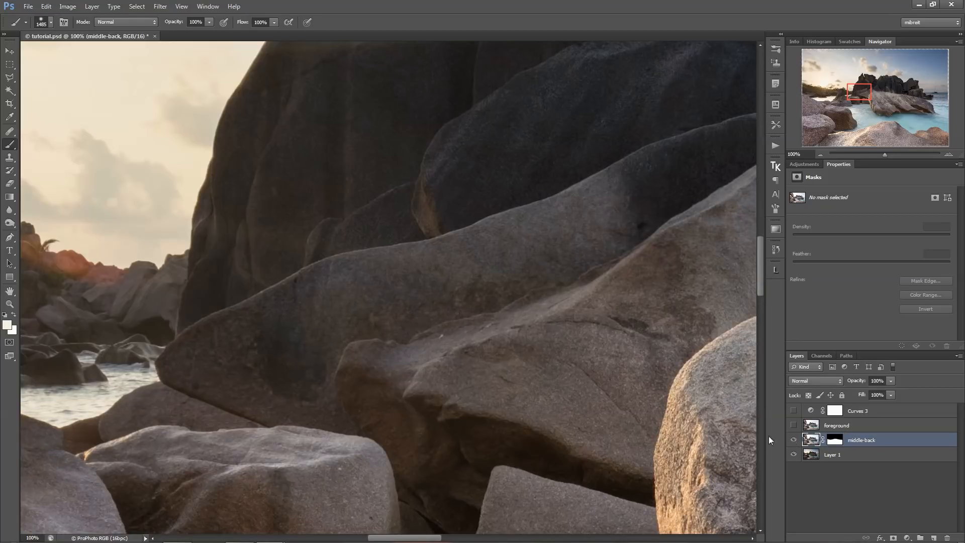
Examine the blend on the large shaded back rock, comparing it with the middle-back mask disabled.
drag(392, 325, 632, 449)
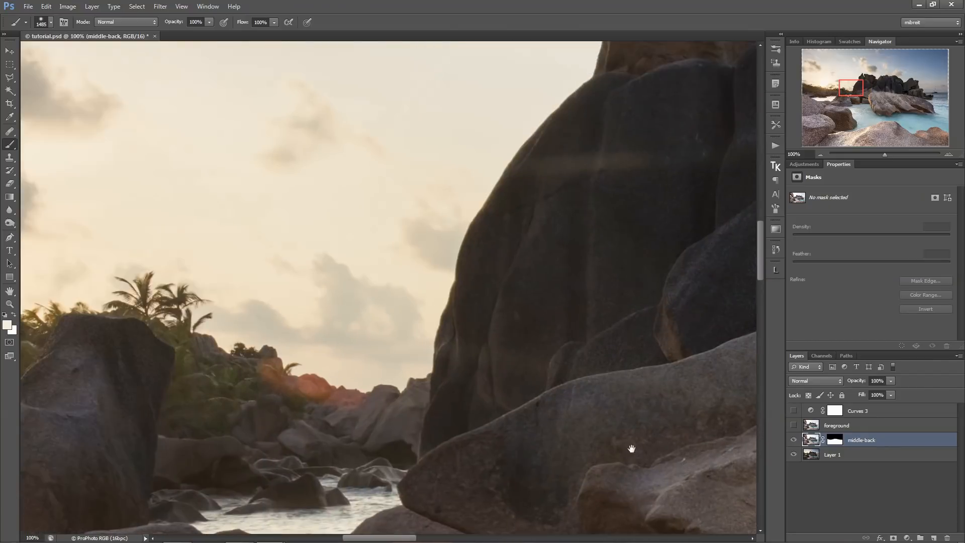
drag(650, 260, 426, 258)
drag(593, 244, 508, 256)
drag(657, 209, 493, 329)
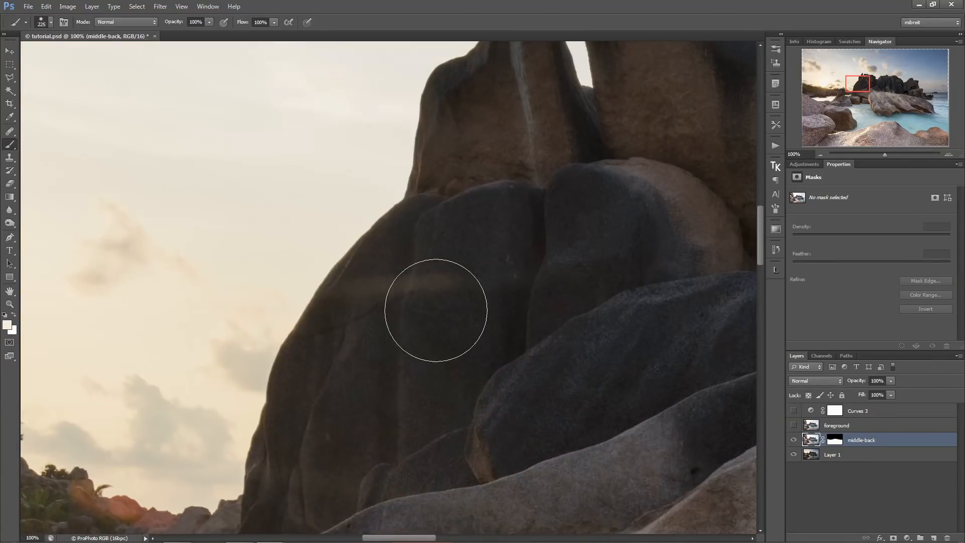
shift+click(836, 440)
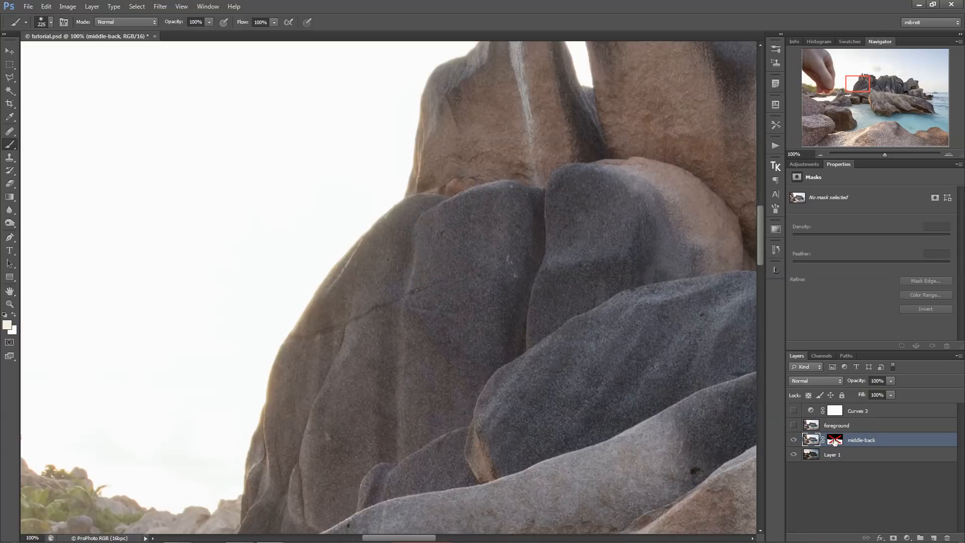
shift+click(835, 441)
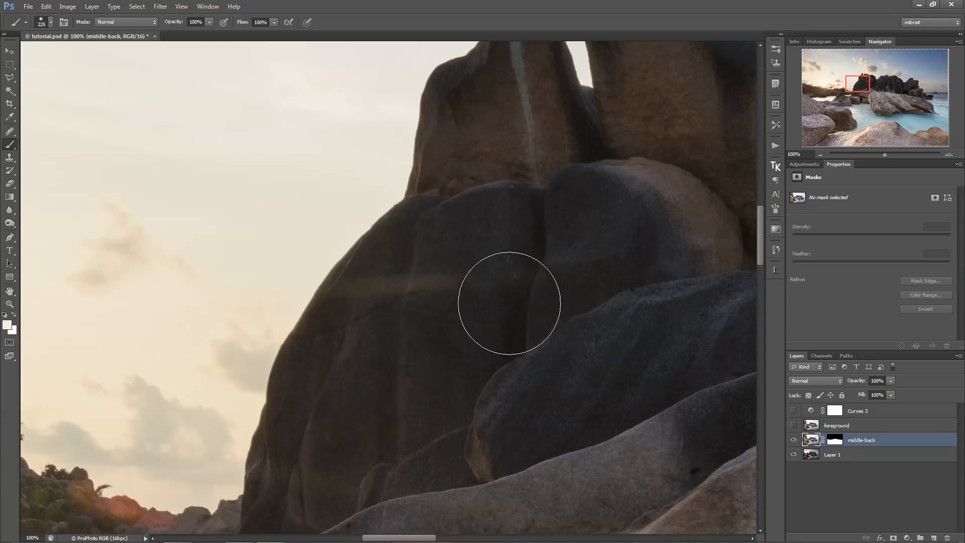
Paint white at 40% opacity with a brush of about 185 px on the middle-back mask to brighten the dark back rocks nearest the sun.
click(835, 439)
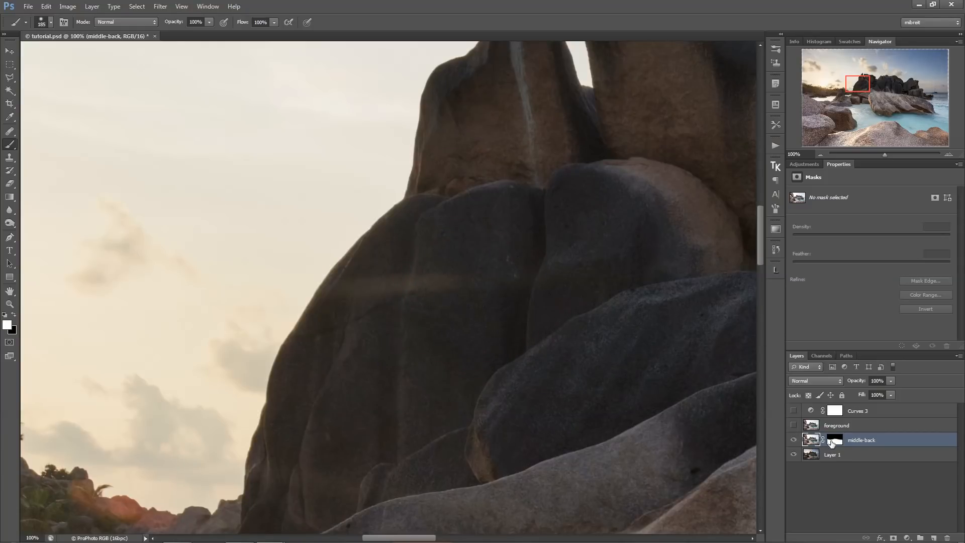
key(4)
mouse_move(442, 306)
mouse_down()
mouse_move(486, 282)
mouse_move(569, 269)
mouse_move(473, 350)
mouse_move(401, 335)
mouse_move(374, 371)
mouse_move(396, 409)
mouse_move(393, 471)
mouse_move(485, 419)
mouse_move(538, 409)
mouse_up()
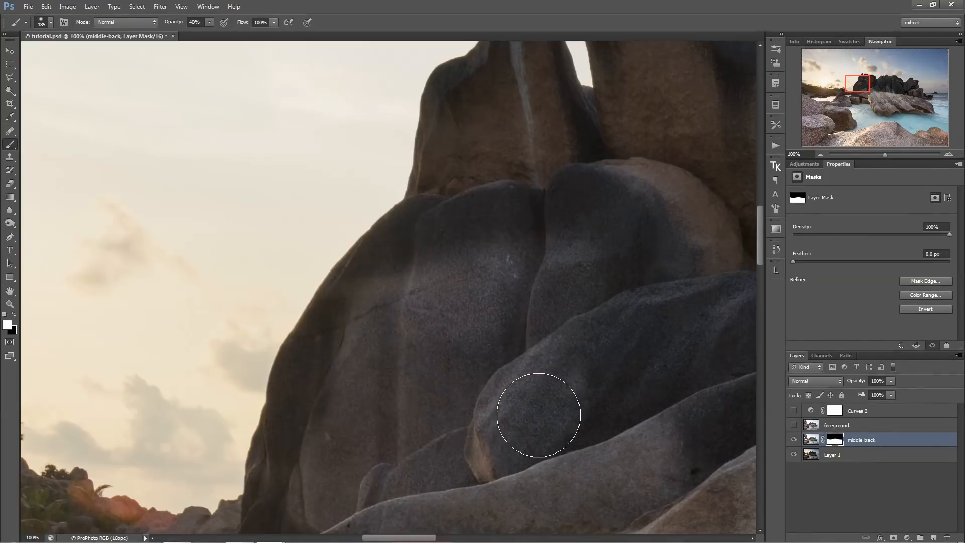
drag(623, 387, 442, 391)
alt+click(441, 391)
alt+click(442, 382)
alt+click(444, 367)
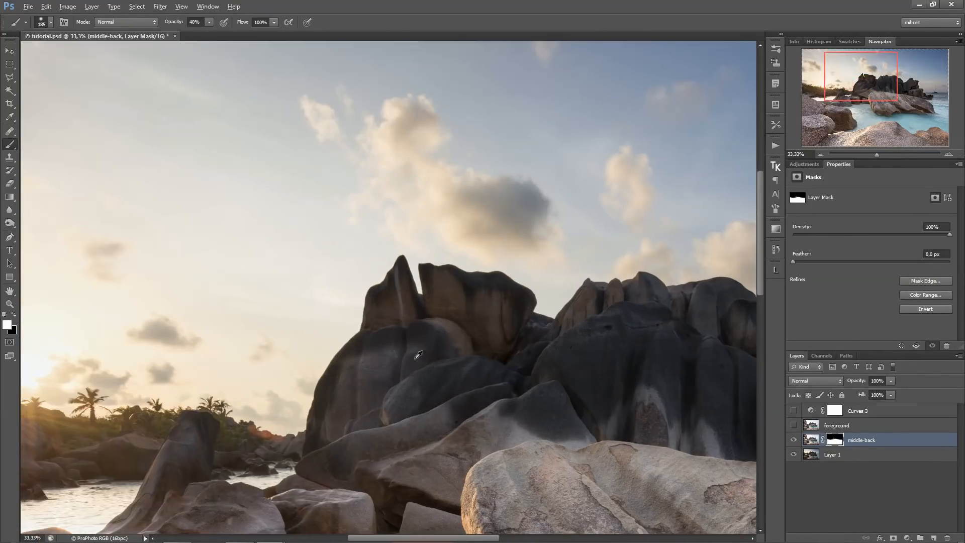
Extend the white mask transition across the remaining back rocks and the water near the horizon, enlarging the brush up to about 773 px at 40% opacity.
alt+right_click(399, 355)
mouse_move(469, 352)
mouse_down()
mouse_move(440, 344)
mouse_move(504, 375)
mouse_move(495, 420)
mouse_move(597, 349)
mouse_move(539, 427)
mouse_move(618, 420)
mouse_move(420, 379)
mouse_up()
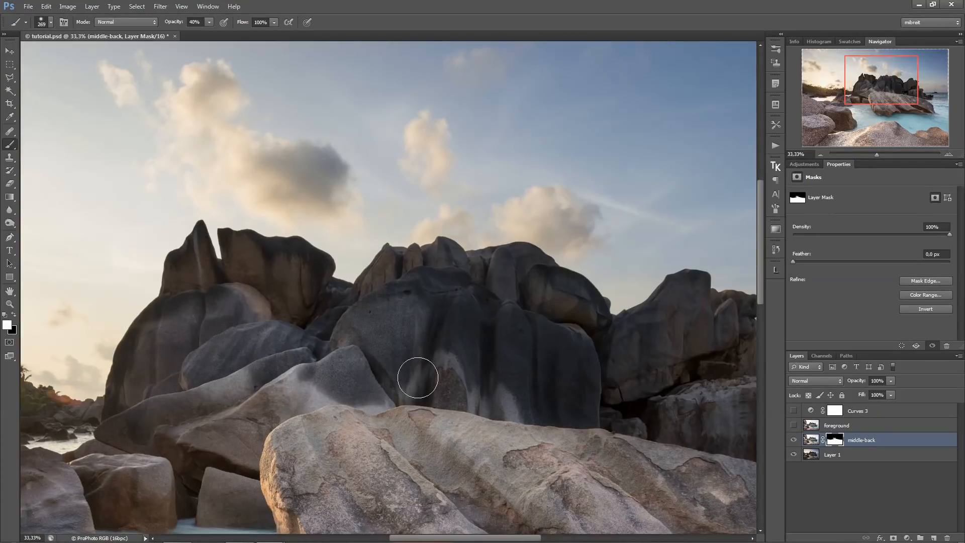
alt+right_click(425, 355)
mouse_move(484, 333)
mouse_down()
mouse_move(618, 445)
mouse_move(336, 379)
mouse_move(321, 385)
mouse_up()
mouse_move(365, 328)
mouse_down()
mouse_move(332, 357)
mouse_move(431, 409)
mouse_up()
drag(425, 453, 339, 341)
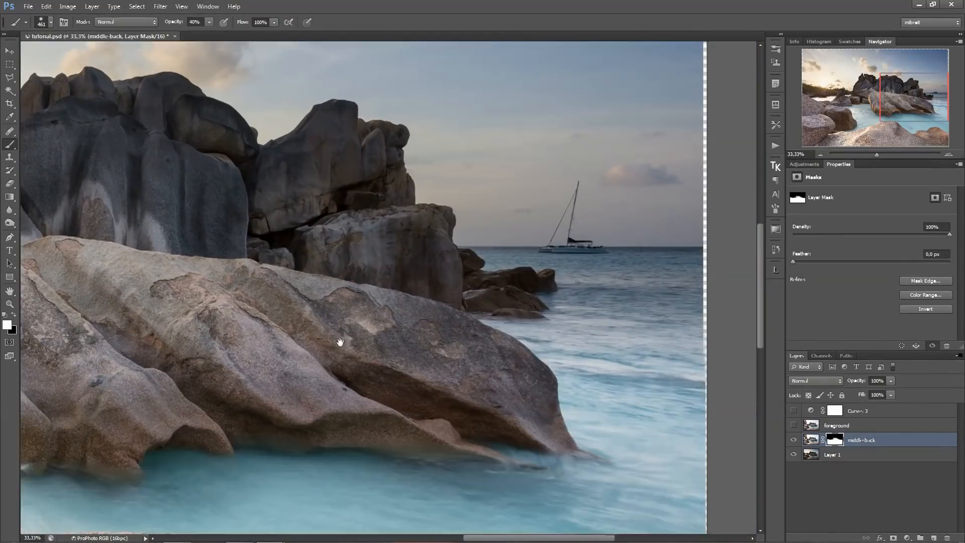
scroll(640, 316, down, 2)
alt+right_click(644, 313)
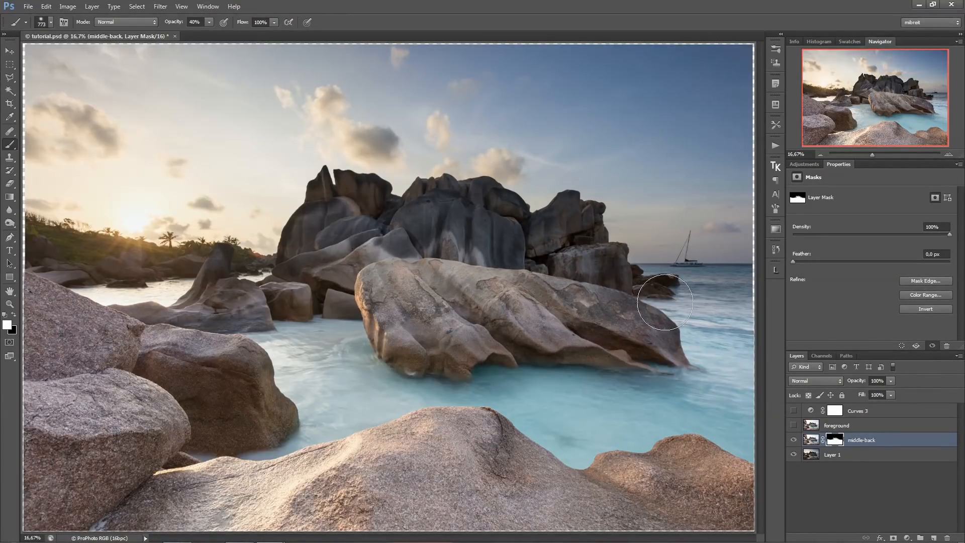
Tone down middle-back around the slanted shoreline rock with a black brush of about 557 px at 30% opacity and review the whole image.
key(3)
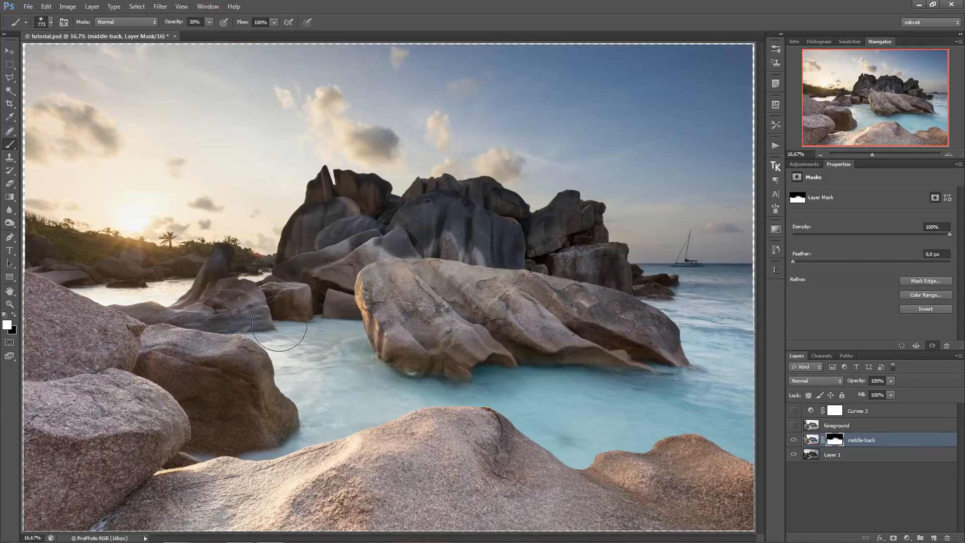
key(x)
alt+right_click(105, 278)
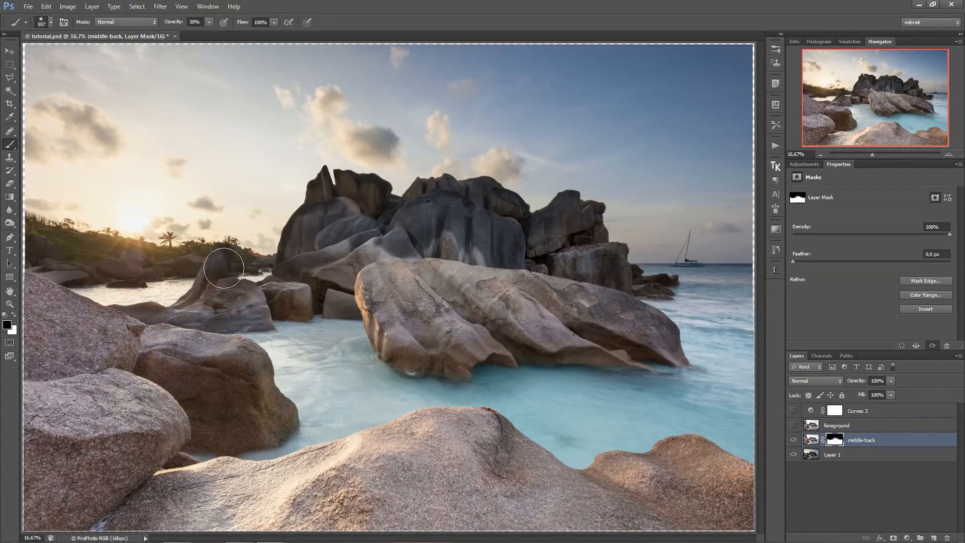
alt+click(413, 327)
alt+click(414, 326)
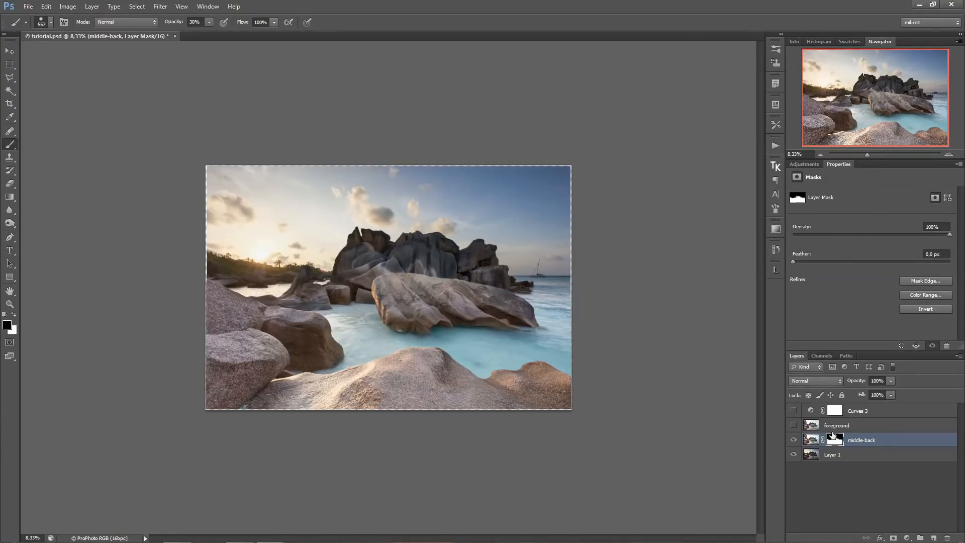
Add a Curves adjustment clipped to middle-back and pull its midtones down, comparing the result with middle-back switched off.
click(907, 536)
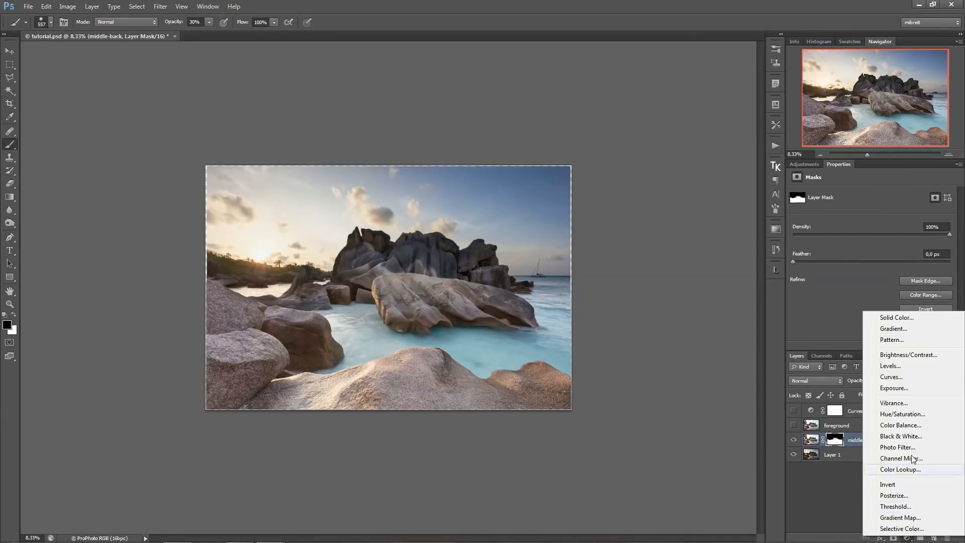
click(904, 381)
alt+click(866, 446)
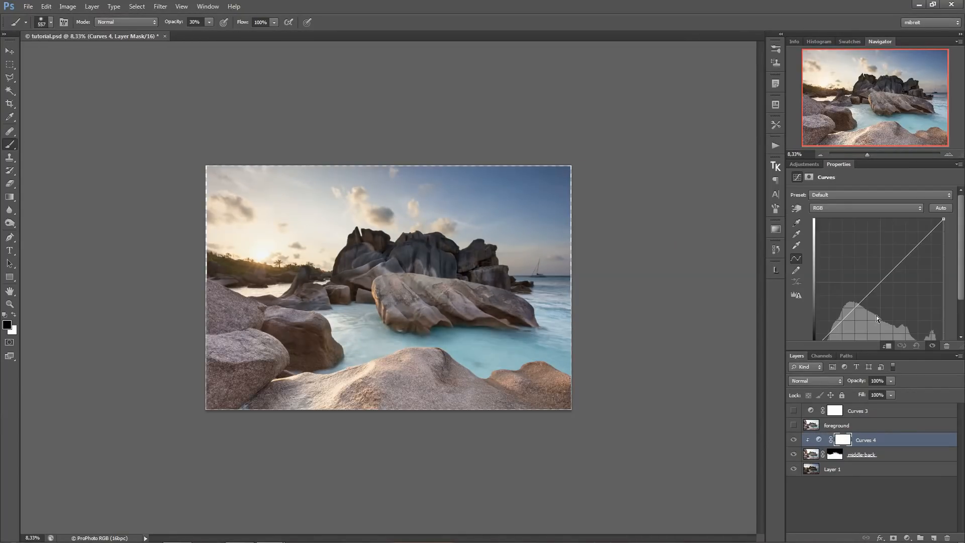
drag(877, 286, 881, 297)
click(794, 455)
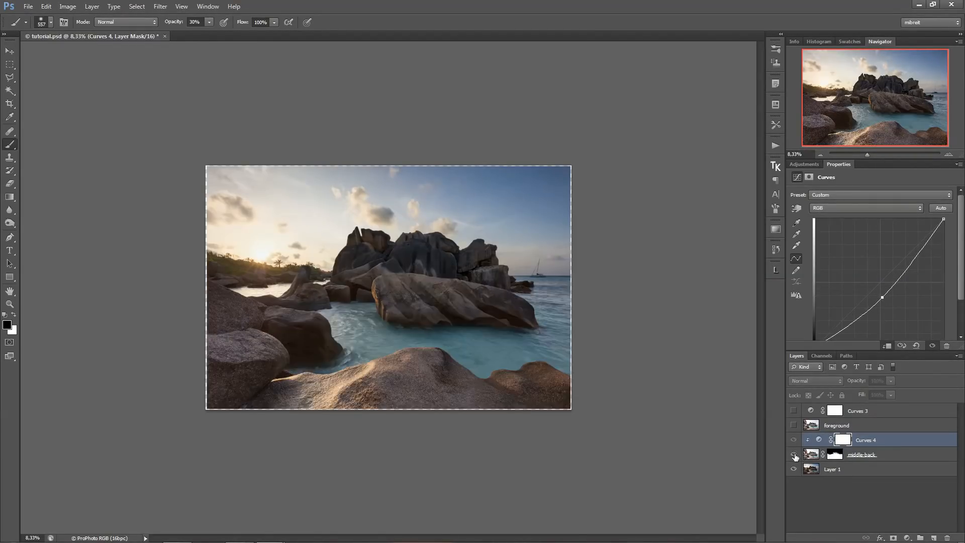
click(794, 454)
drag(881, 299, 882, 298)
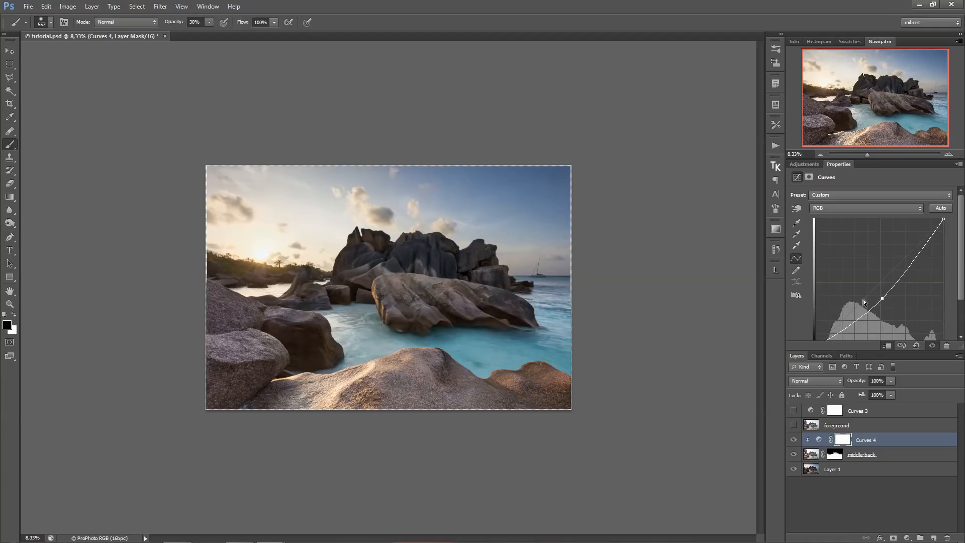
Exclude the darkest tones from Curves 4 by splitting the Blend If underlying-layer black point to 8 / 30, and compare the blend with middle-back off.
ctrl+click(393, 274)
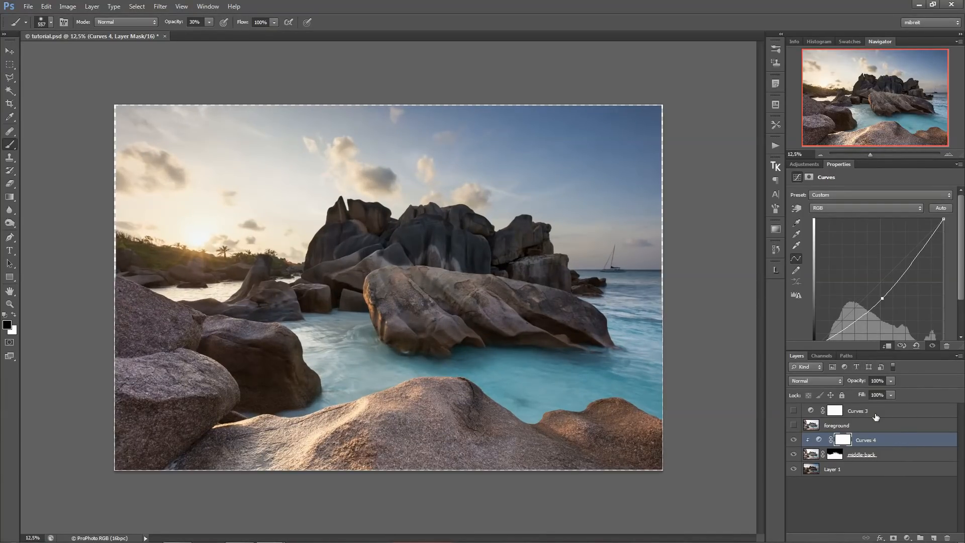
double_click(910, 443)
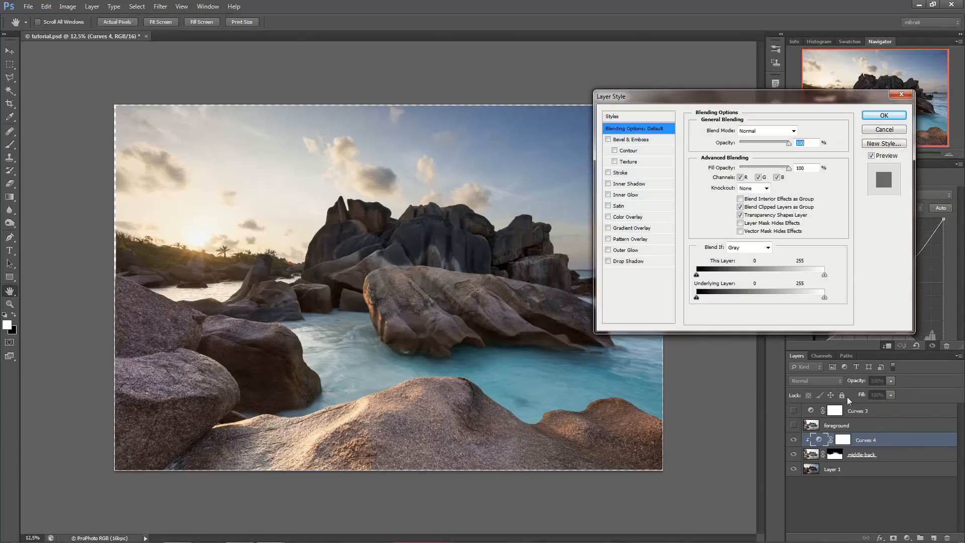
drag(696, 300, 709, 297)
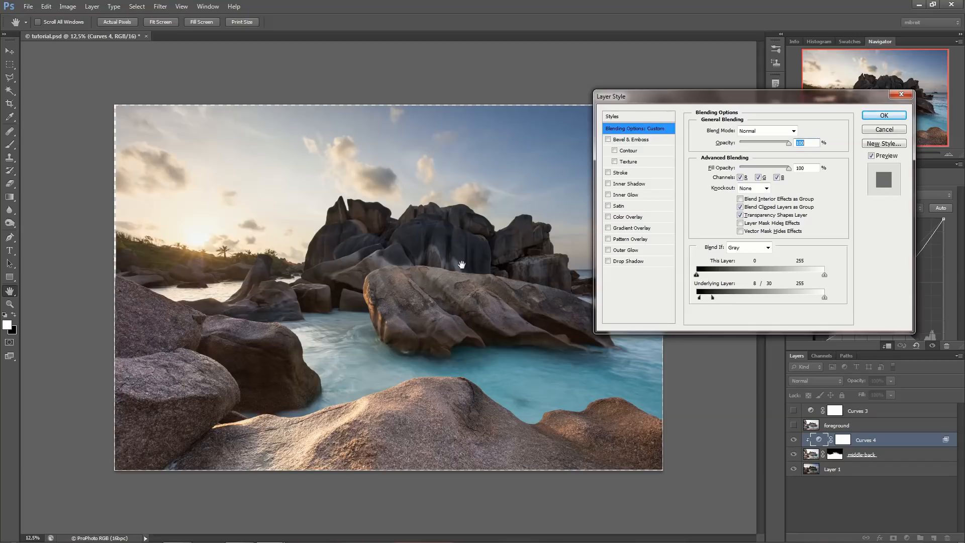
click(884, 115)
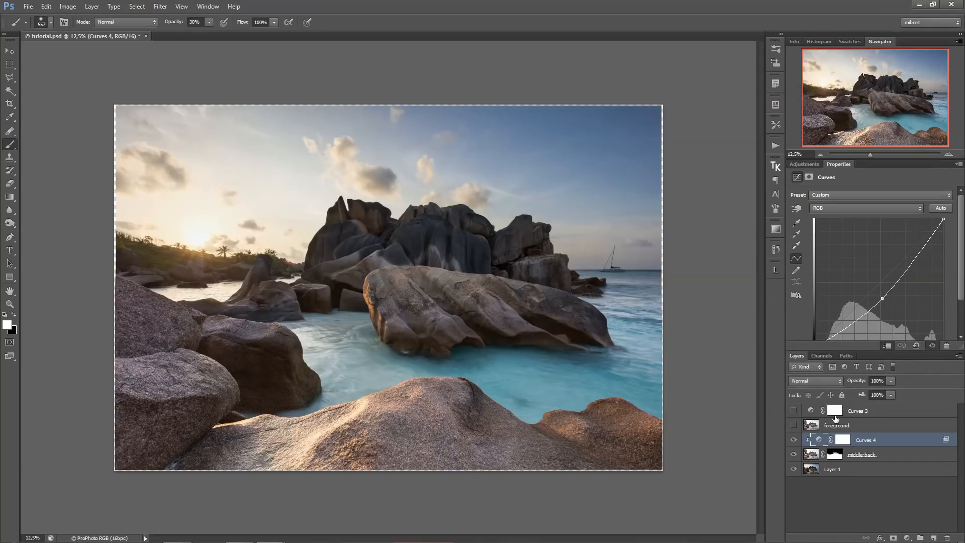
click(794, 453)
click(794, 454)
Generate a Lumenzia D4 darks mask preview with the middle-back mask targeted.
click(835, 455)
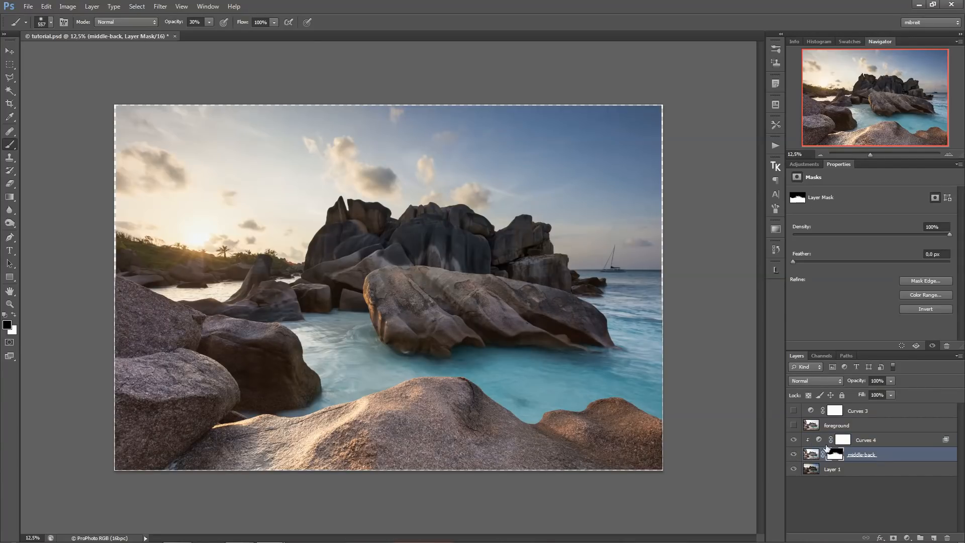
click(776, 270)
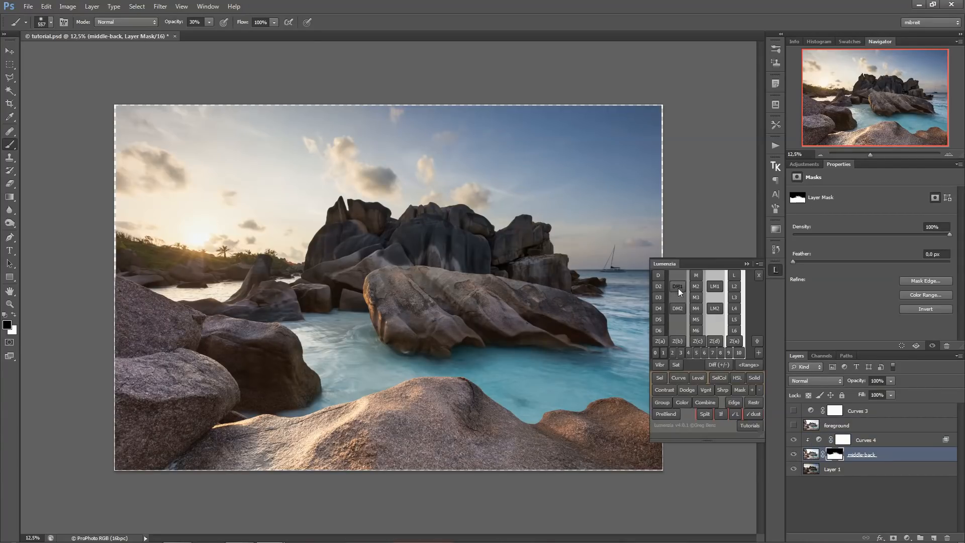
click(658, 308)
click(658, 308)
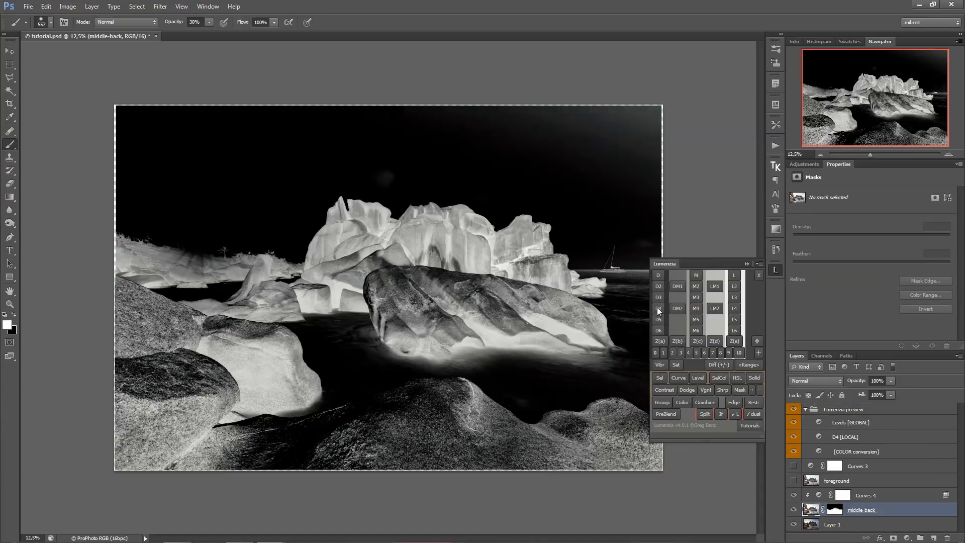
click(746, 264)
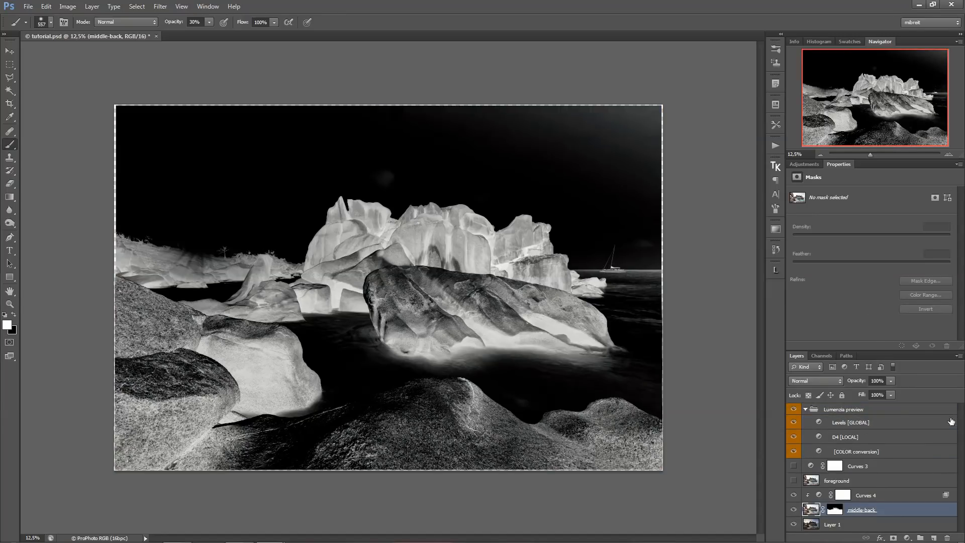
Increase the contrast of the D4 preview by setting the Levels [GLOBAL] input black point to 20 and white point to 186.
click(903, 421)
drag(942, 268, 916, 268)
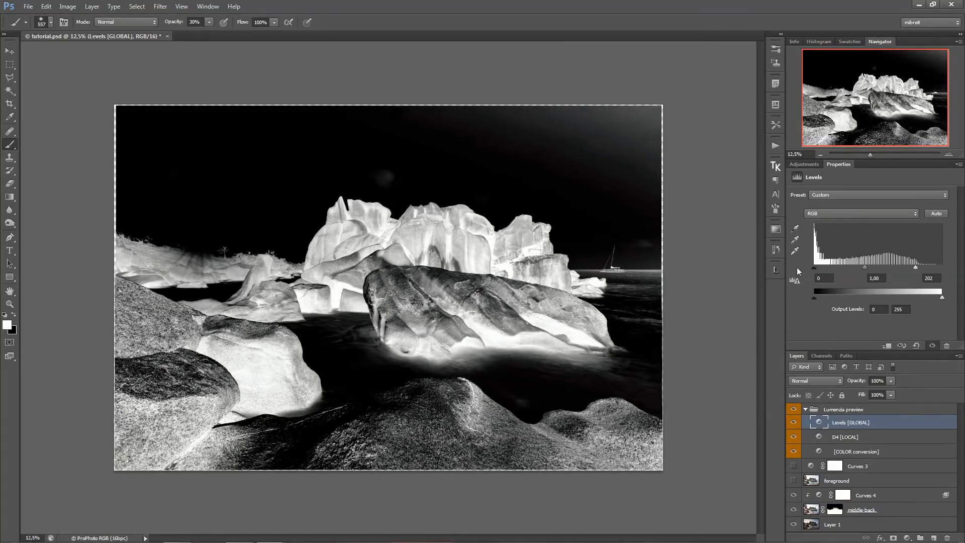
drag(813, 268, 824, 267)
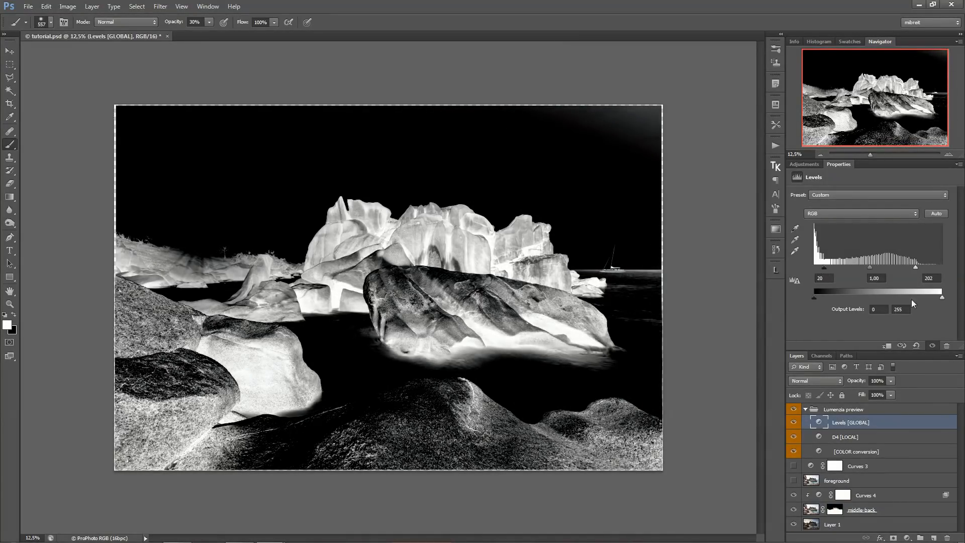
drag(915, 267, 907, 267)
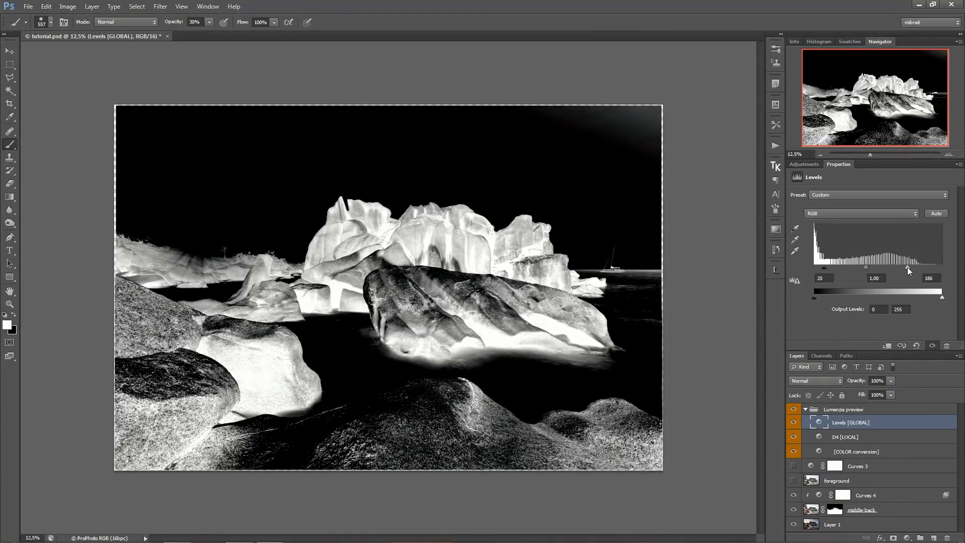
Turn the adjusted D4 preview into a selection and hide the selection outline.
click(774, 270)
click(662, 382)
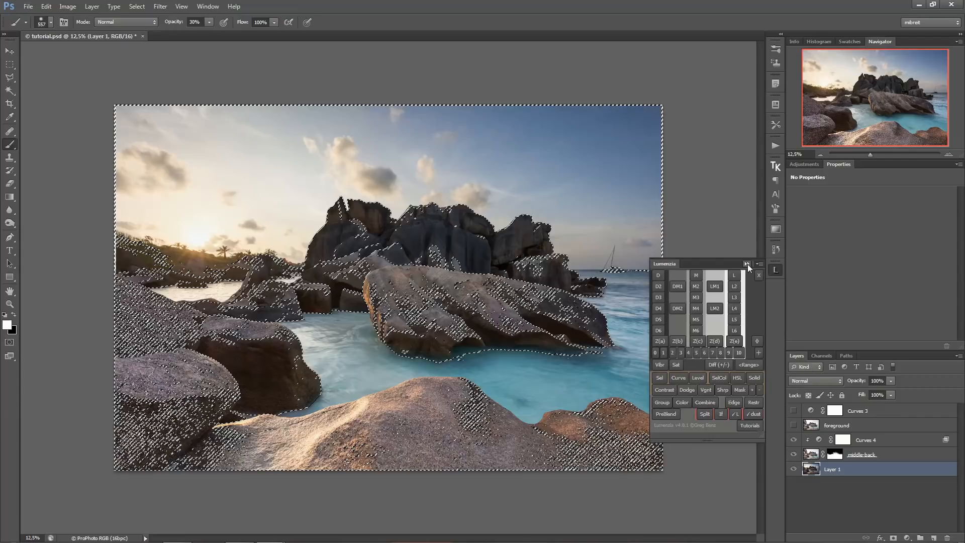
click(746, 264)
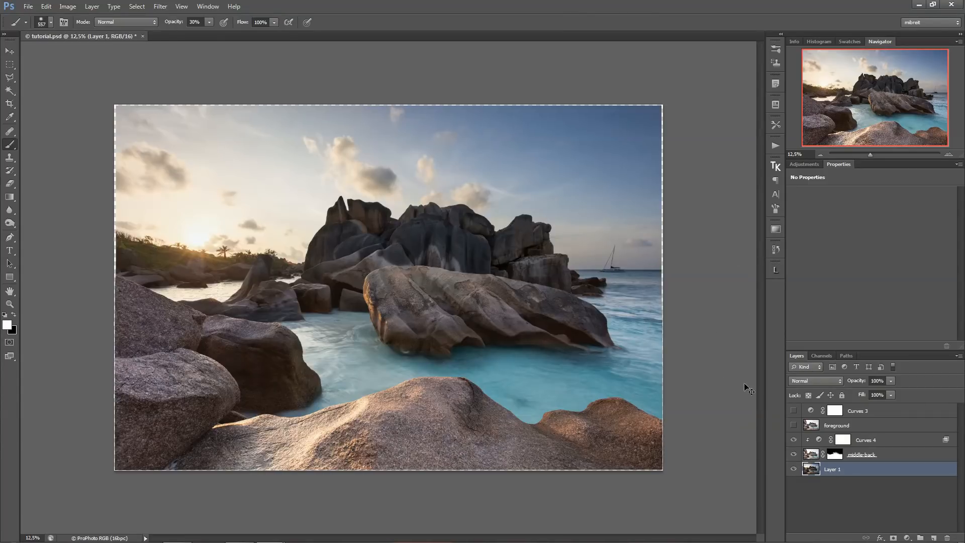
Paint white through the darks selection on the middle-back mask over the back rocks with an 845 px brush at 60% opacity, comparing with the mask disabled.
click(835, 455)
alt+right_click(345, 217)
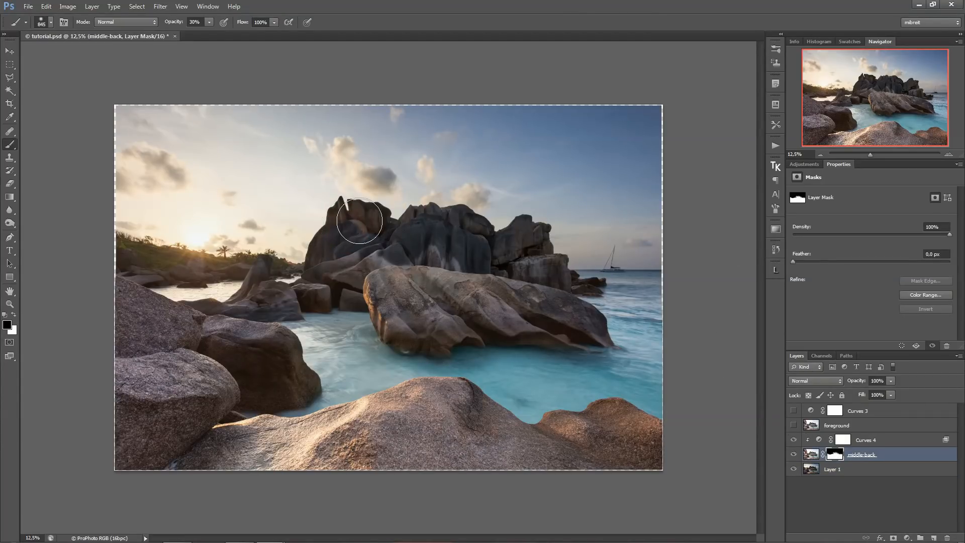
key(x)
key(6)
mouse_move(348, 230)
mouse_down()
mouse_move(352, 220)
mouse_move(424, 221)
mouse_move(542, 249)
mouse_up()
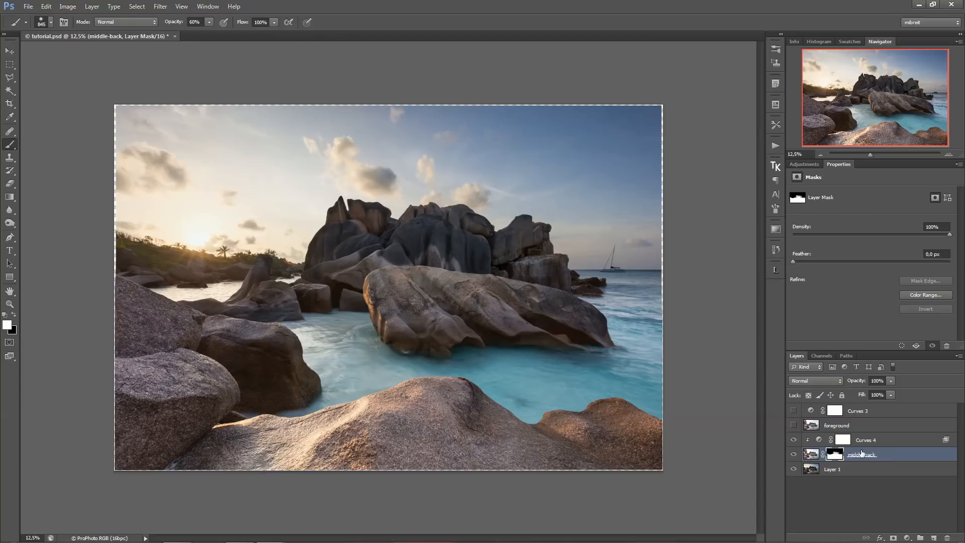
shift+click(835, 455)
shift+click(836, 455)
Display the middle-back mask alone and paint white over the back rocks at 60% and 40% opacity, then compare the image with the layer hidden.
alt+click(834, 454)
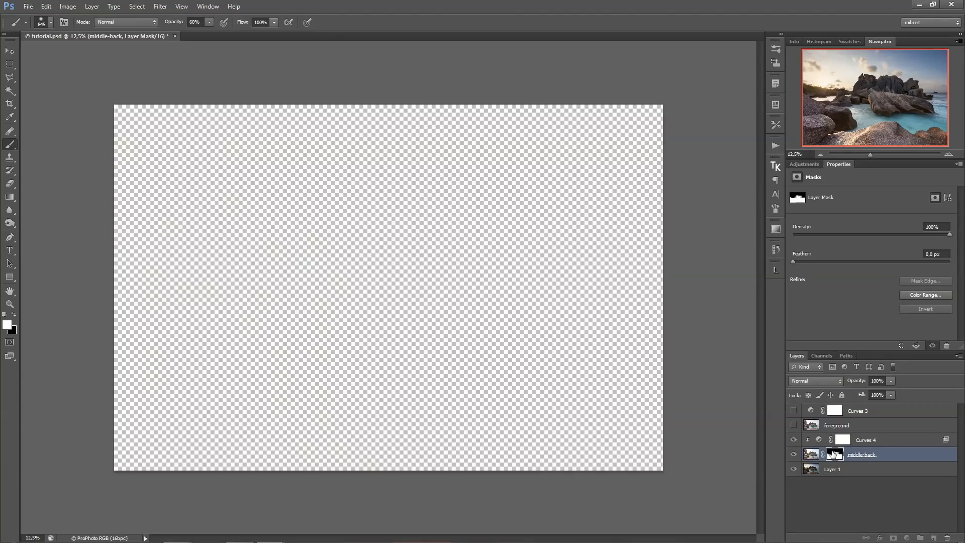
drag(341, 271, 461, 266)
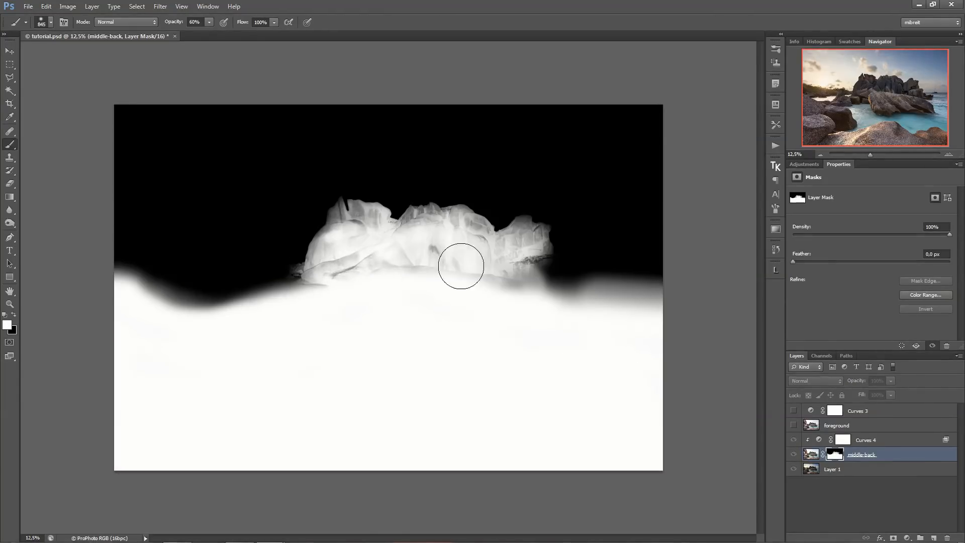
key(4)
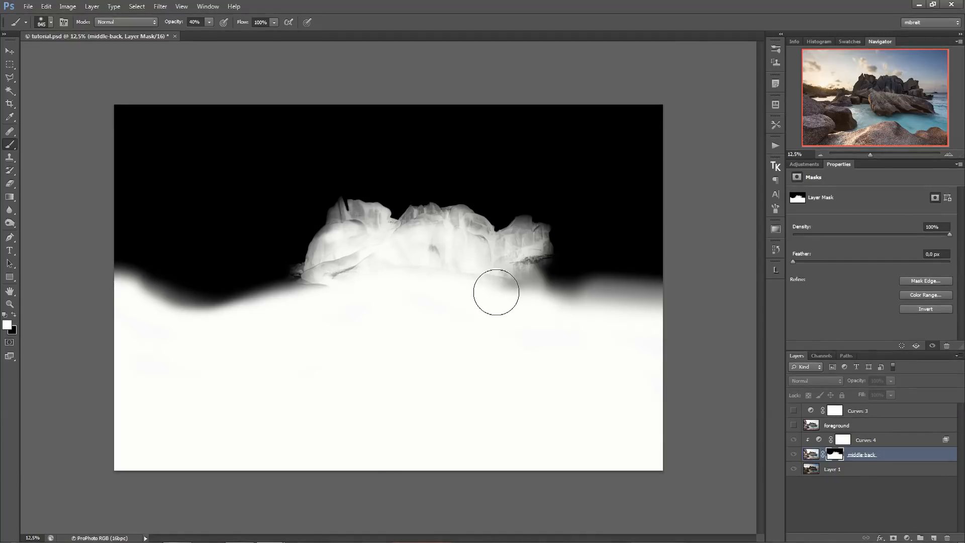
mouse_move(506, 284)
mouse_down()
mouse_move(431, 261)
mouse_move(345, 282)
mouse_move(429, 267)
mouse_move(504, 282)
mouse_move(599, 326)
mouse_move(667, 329)
mouse_move(713, 378)
mouse_up()
click(809, 455)
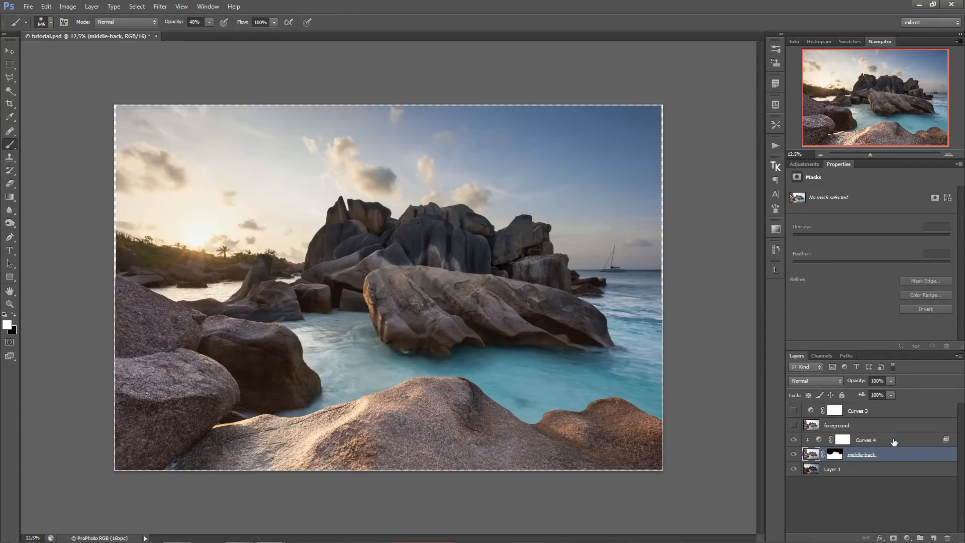
click(894, 442)
click(795, 455)
click(795, 454)
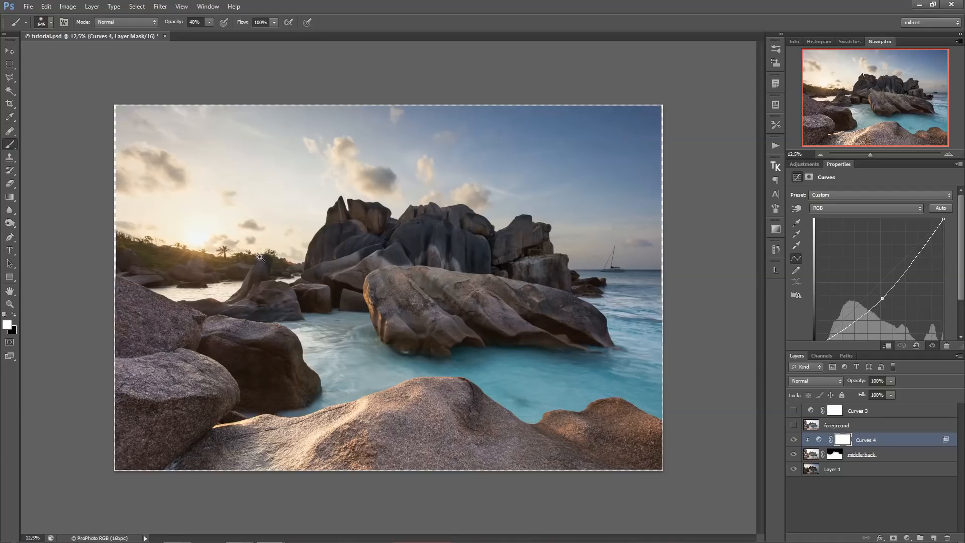
Select the bright sky behind the palms with the Magic Wand at tolerance 15 while the middle-back mask is disabled, then re-enable the mask.
drag(259, 257, 340, 263)
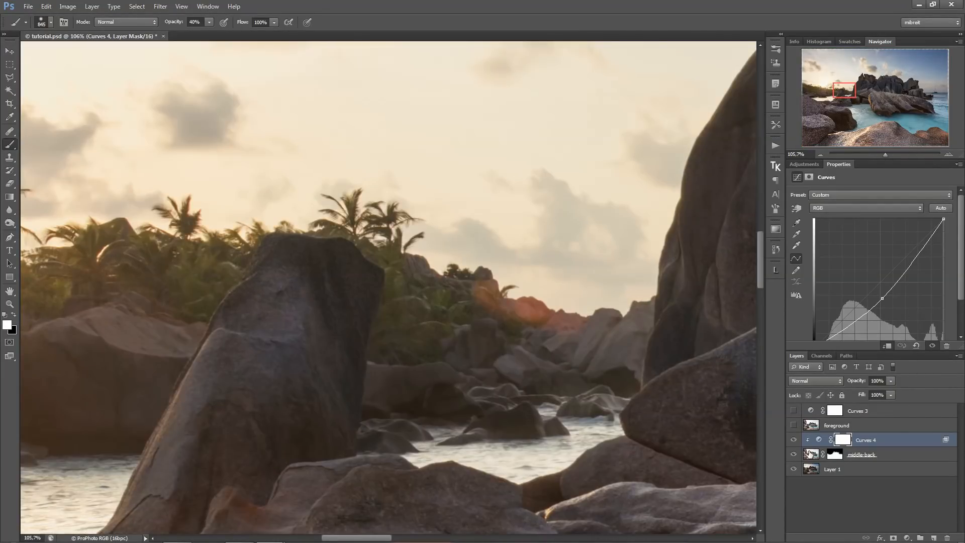
click(834, 454)
shift+click(834, 454)
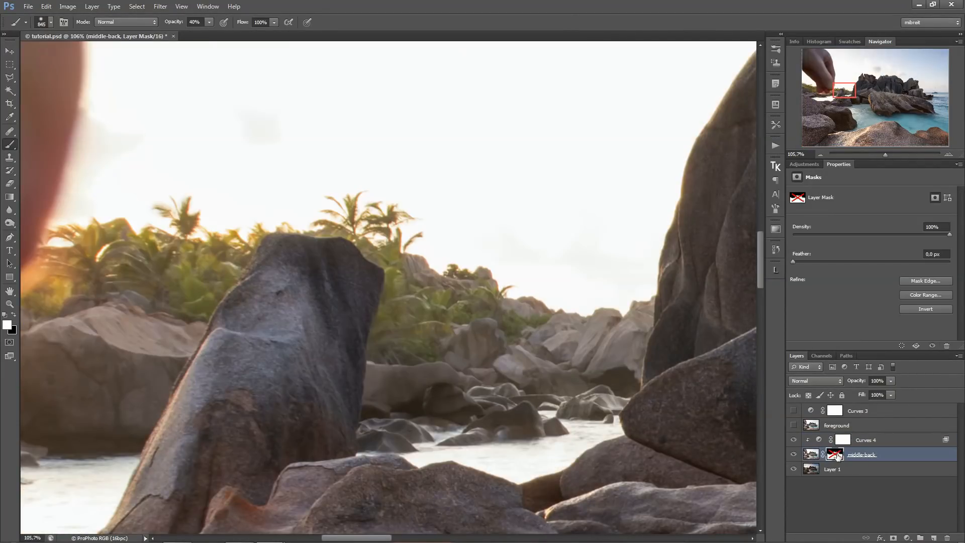
shift+click(835, 454)
shift+click(835, 454)
click(10, 90)
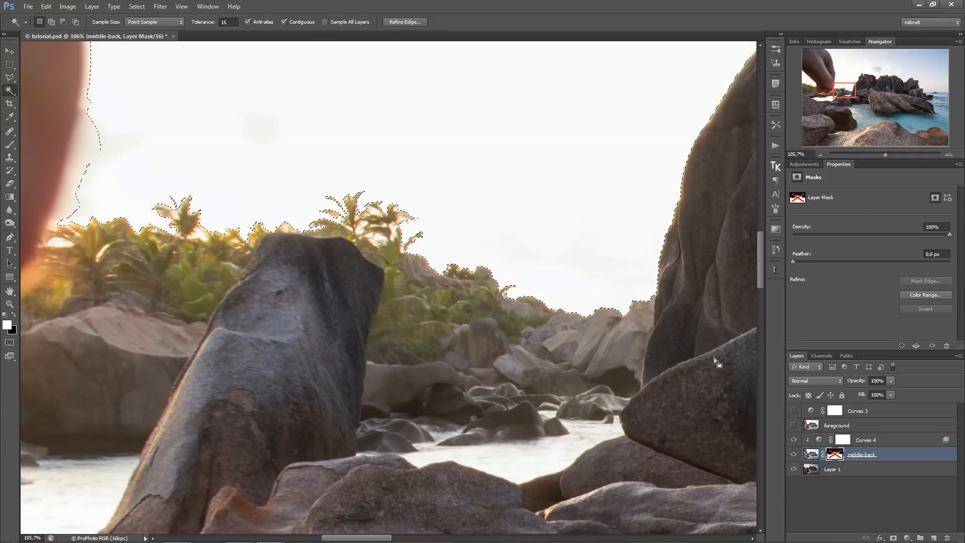
shift+click(835, 454)
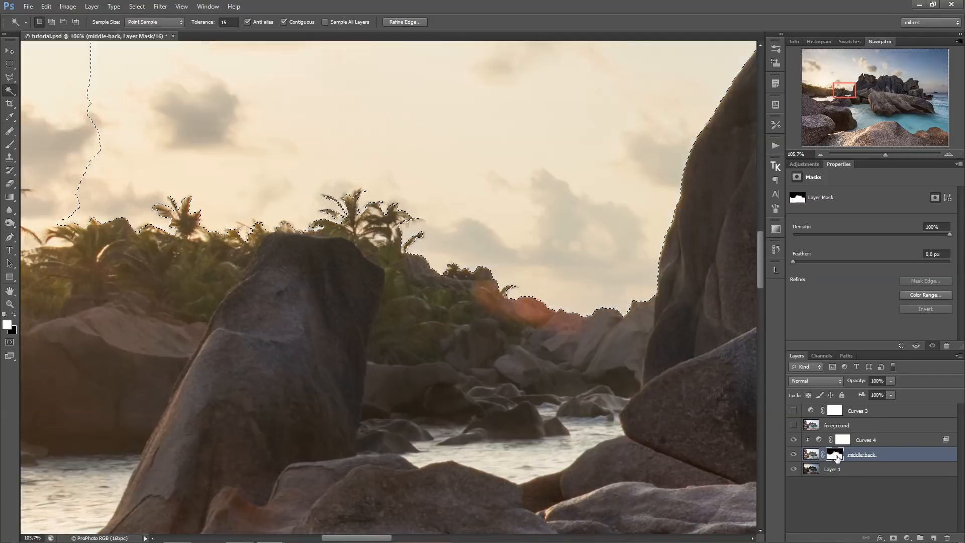
Paint white on the middle-back mask over the distant shoreline rocks and foliage with a 157 px brush at 100% opacity, comparing with the layer hidden.
key(b)
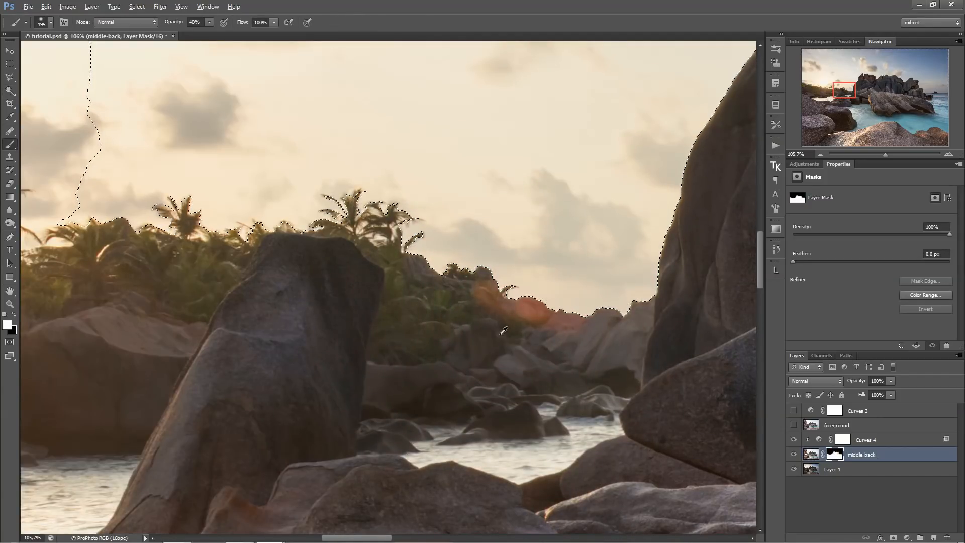
mouse_move(498, 339)
mouse_down()
mouse_move(486, 314)
mouse_move(610, 334)
mouse_move(535, 347)
mouse_move(468, 334)
mouse_move(455, 309)
mouse_move(529, 331)
mouse_move(416, 294)
mouse_move(404, 349)
mouse_move(508, 364)
mouse_up()
key(0)
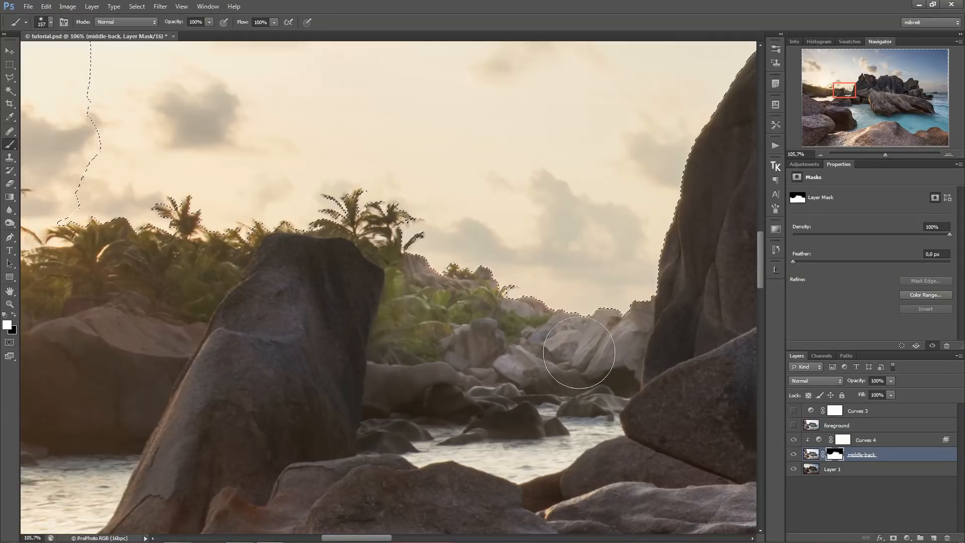
click(794, 455)
click(793, 455)
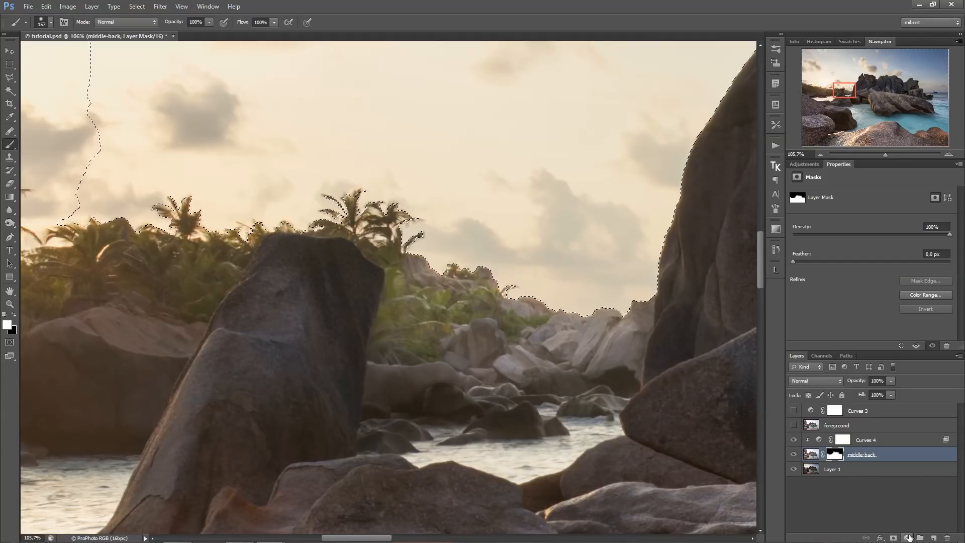
Add a Curves adjustment clipped to the middle-back layer and pull its midtones down to darken the distant shoreline.
click(908, 537)
click(901, 376)
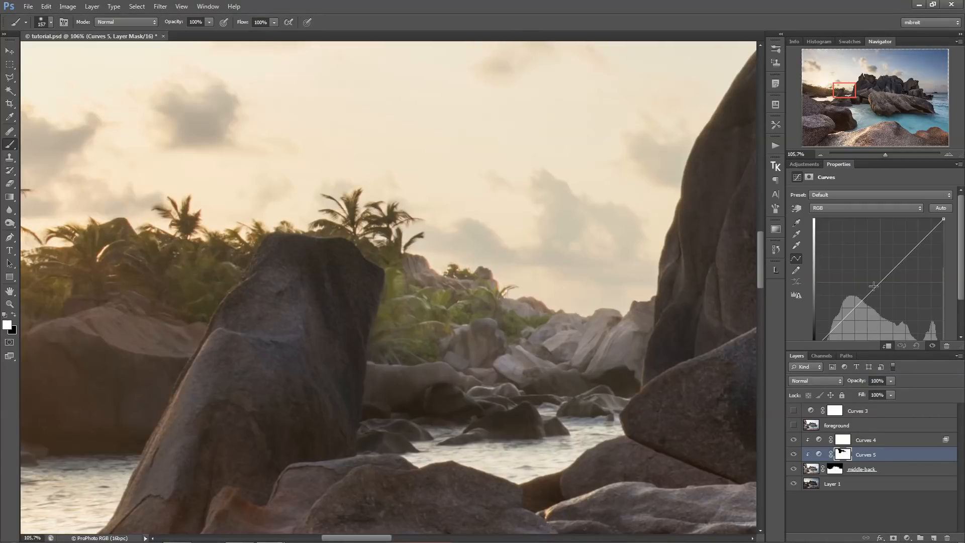
drag(873, 285, 879, 296)
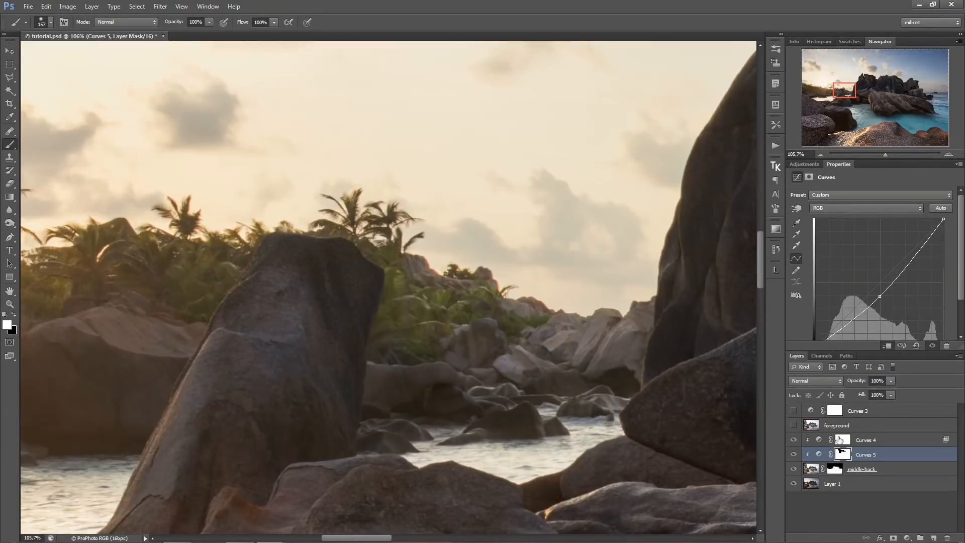
Fill the new Curves adjustment's mask completely with black.
click(844, 454)
key(ctrl+i)
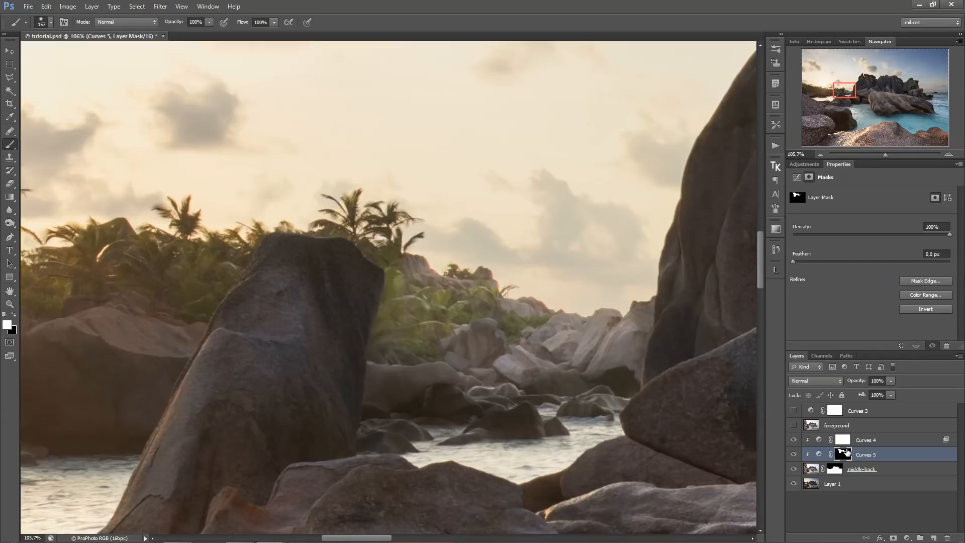
key(alt+BackSpace)
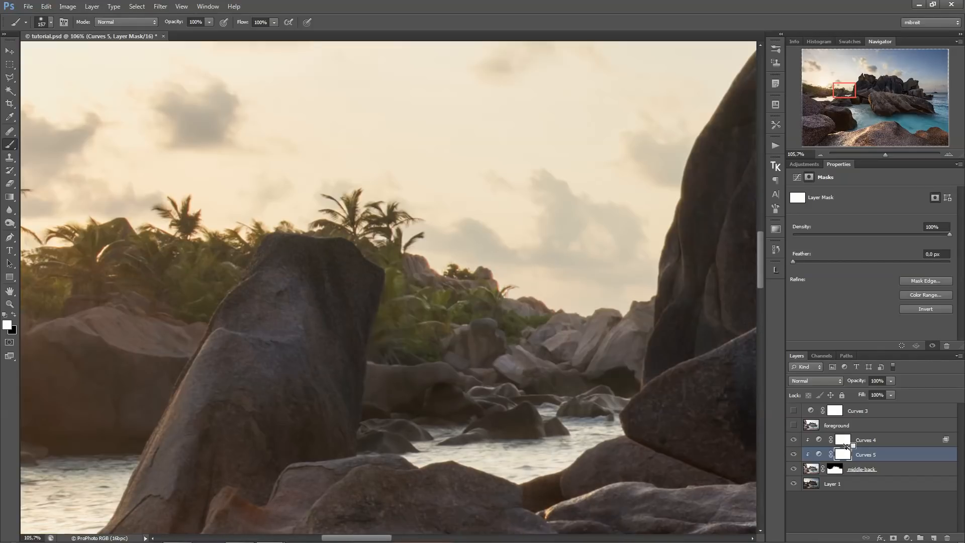
key(ctrl+BackSpace)
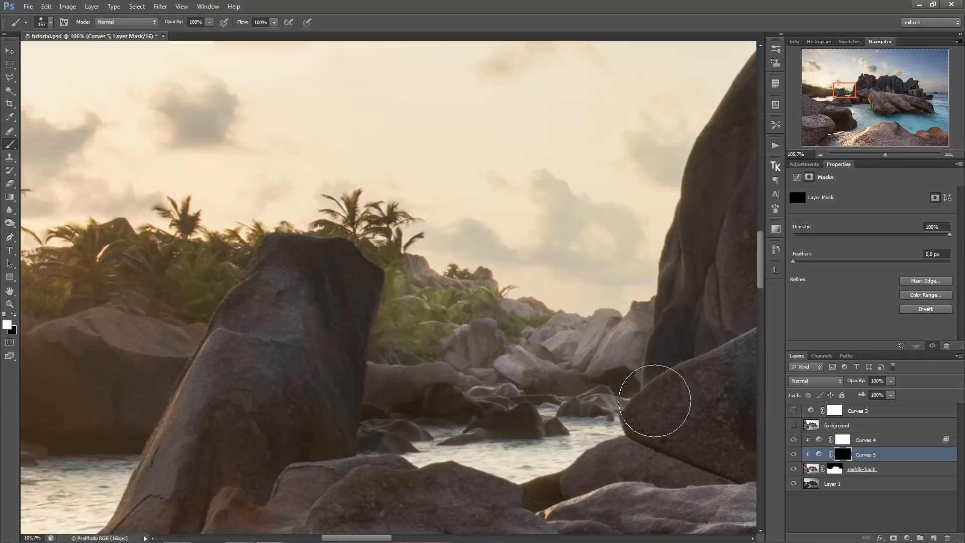
Paint white on the Curves 5 mask over the distant shoreline with a 126 px brush at 30% opacity, then compare with middle-back hidden.
mouse_move(445, 335)
mouse_down()
mouse_move(439, 340)
mouse_move(449, 316)
mouse_up()
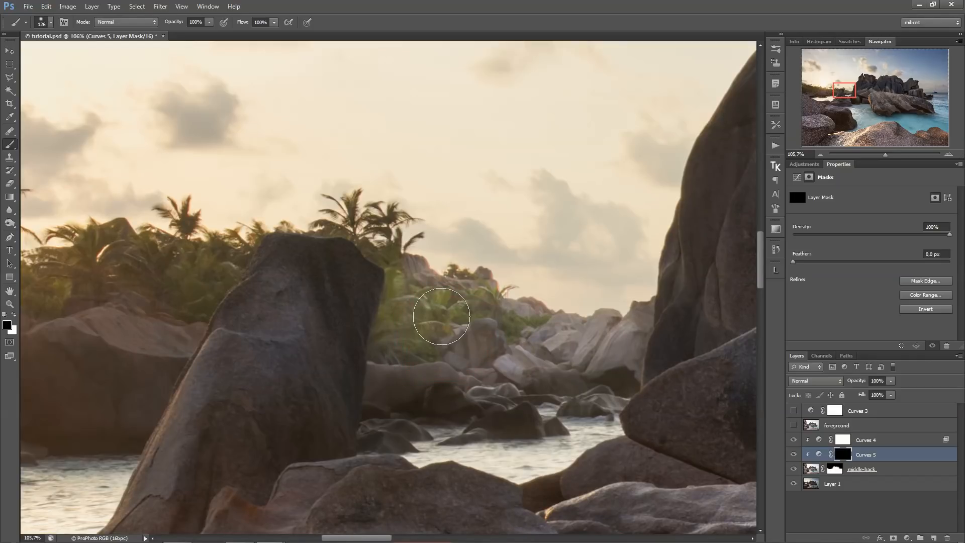
key(3)
drag(511, 345, 592, 343)
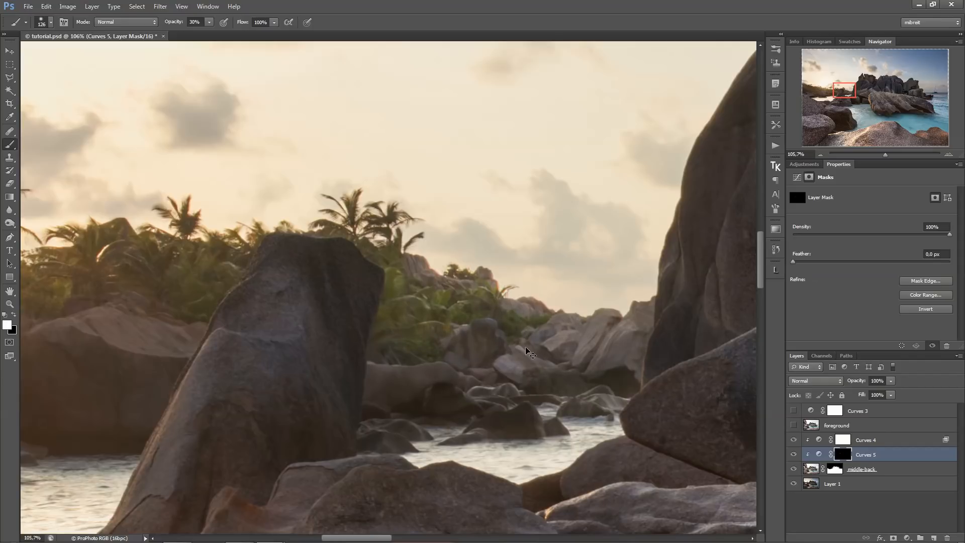
drag(524, 345, 489, 338)
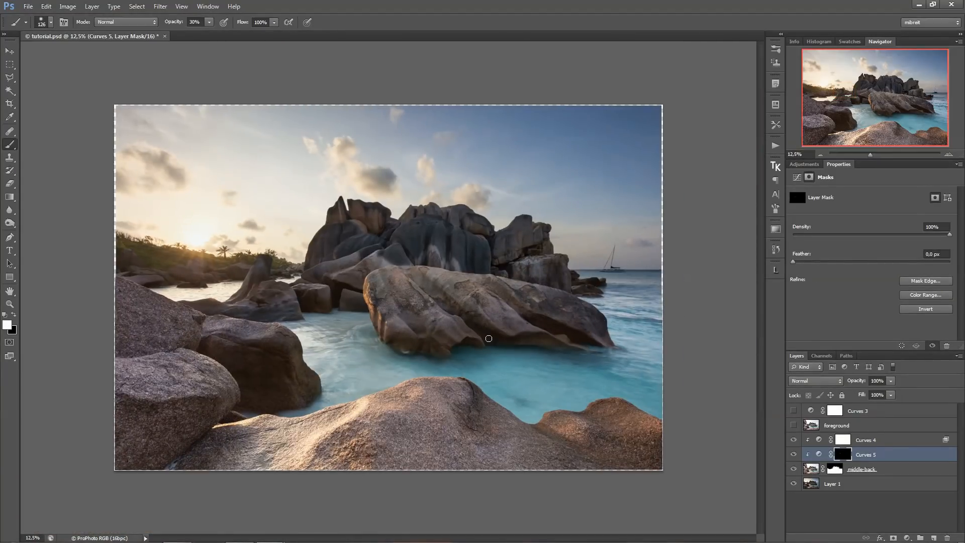
click(794, 469)
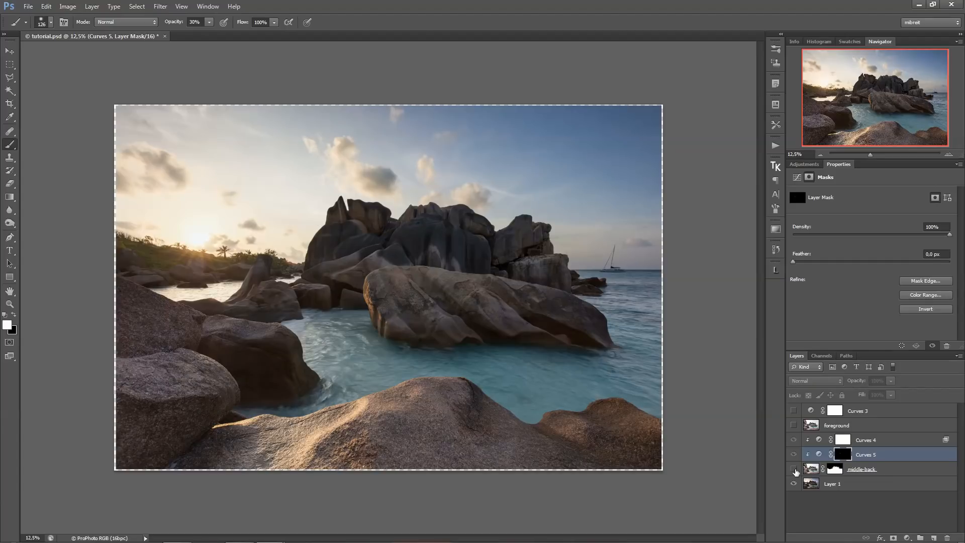
click(793, 469)
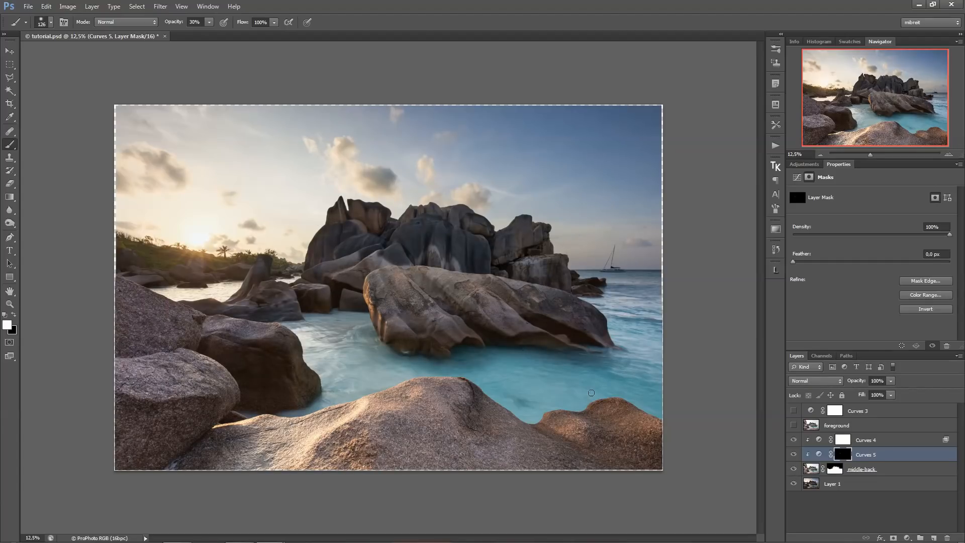
Merge the layers from Curves 4 down to Layer 1 into one layer.
click(898, 441)
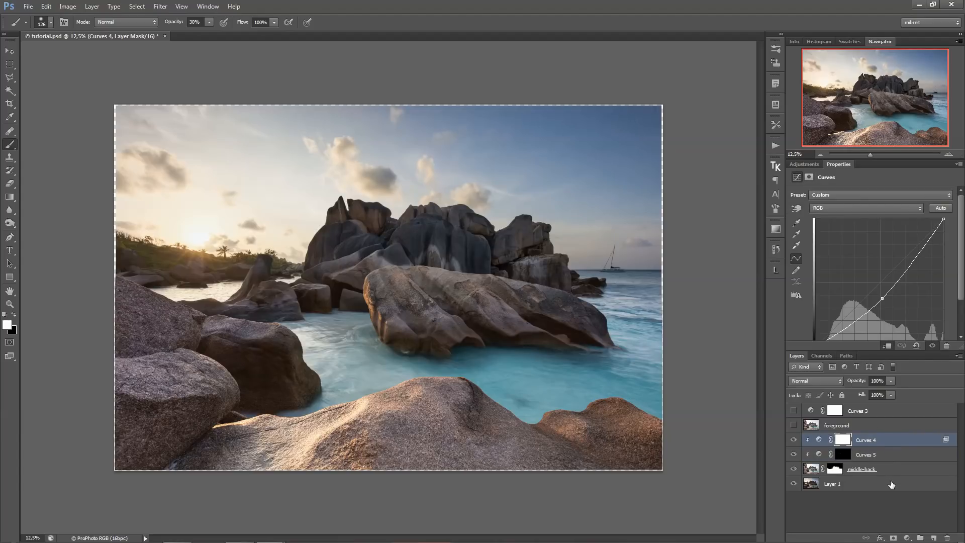
shift+click(891, 485)
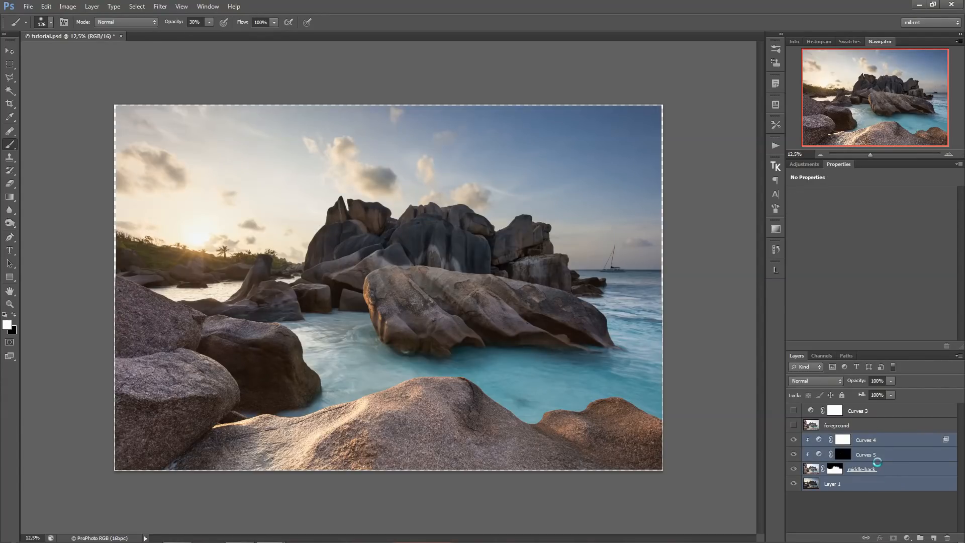
Show the foreground layer and add a black layer mask to it.
click(794, 425)
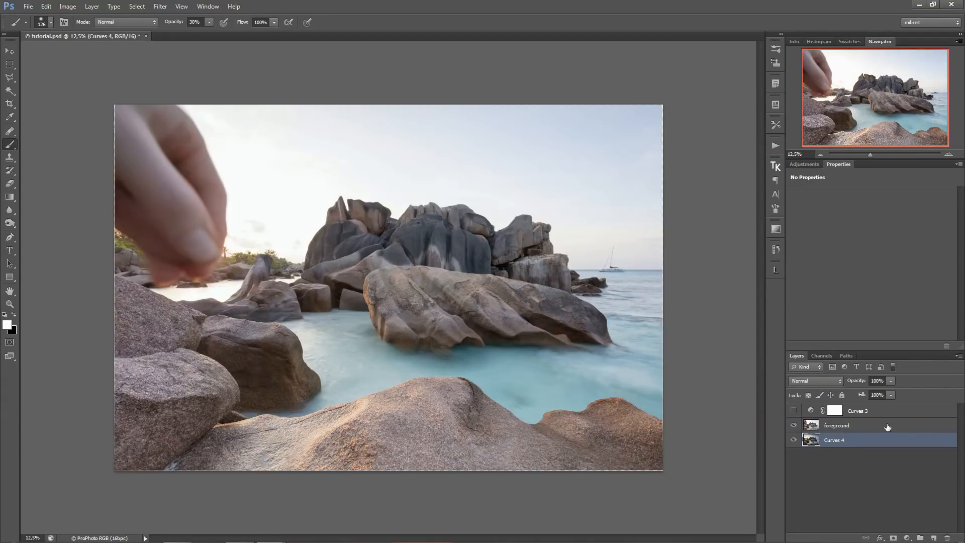
click(887, 426)
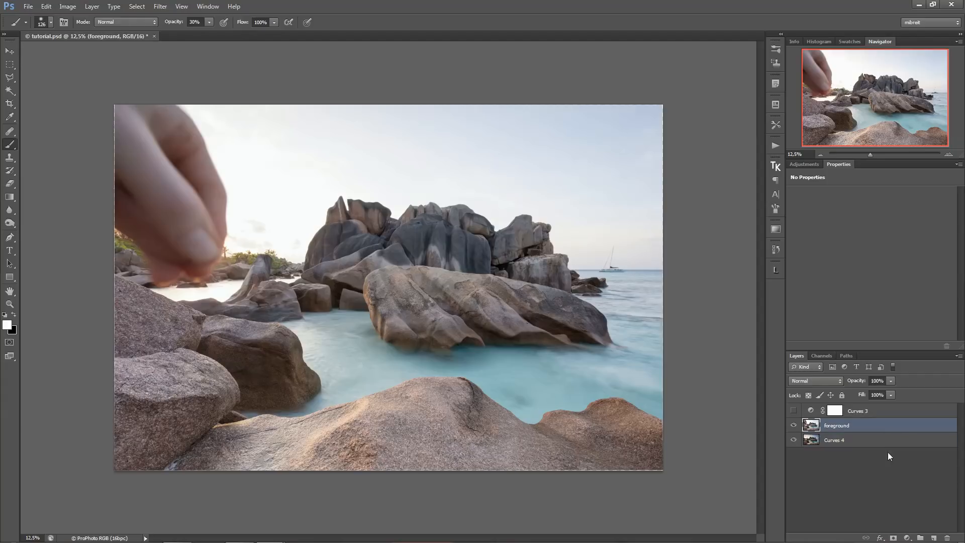
alt+click(893, 538)
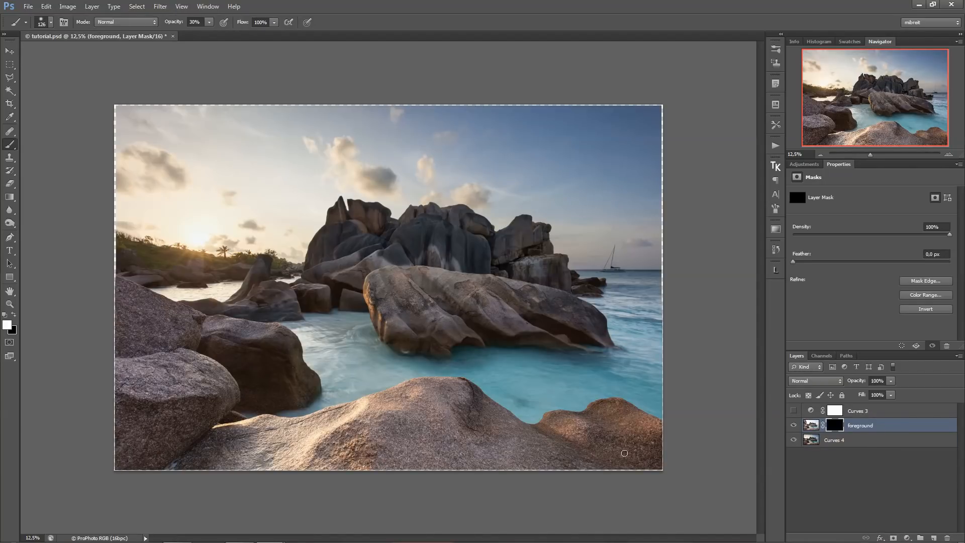
Paint white on the foreground mask over the near-left boulder's shaded lower face with a 274 px brush at 100% opacity, comparing with the mask disabled.
drag(124, 452, 272, 417)
drag(273, 346, 280, 333)
key(0)
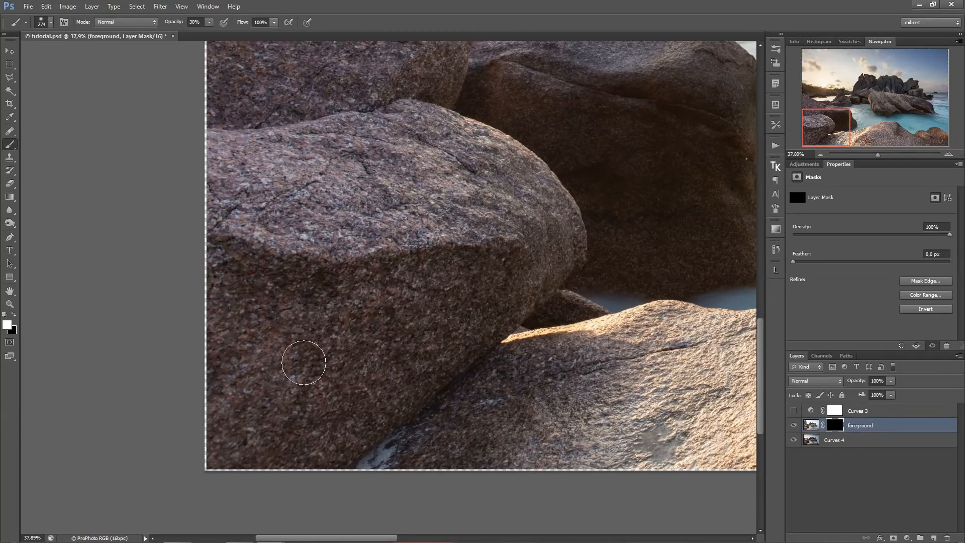
ctrl+click(292, 300)
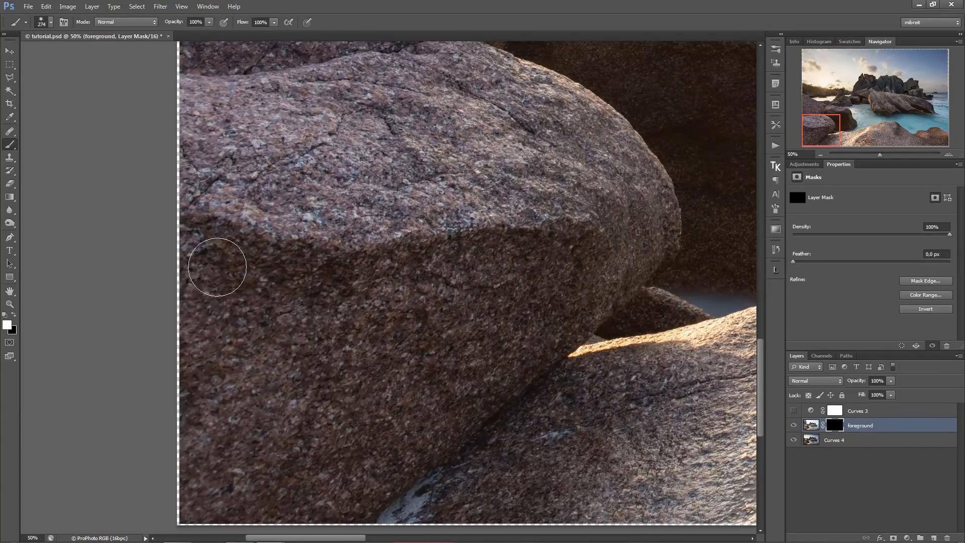
mouse_move(187, 242)
mouse_down()
mouse_move(372, 284)
mouse_move(327, 280)
mouse_up()
shift+click(834, 426)
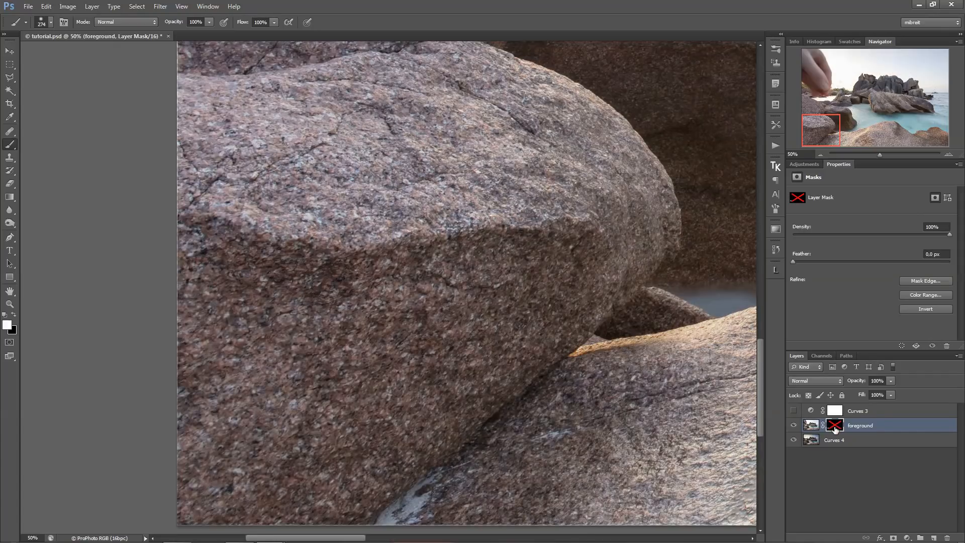
shift+click(834, 425)
mouse_move(469, 450)
mouse_down()
mouse_move(441, 323)
mouse_move(549, 428)
mouse_up()
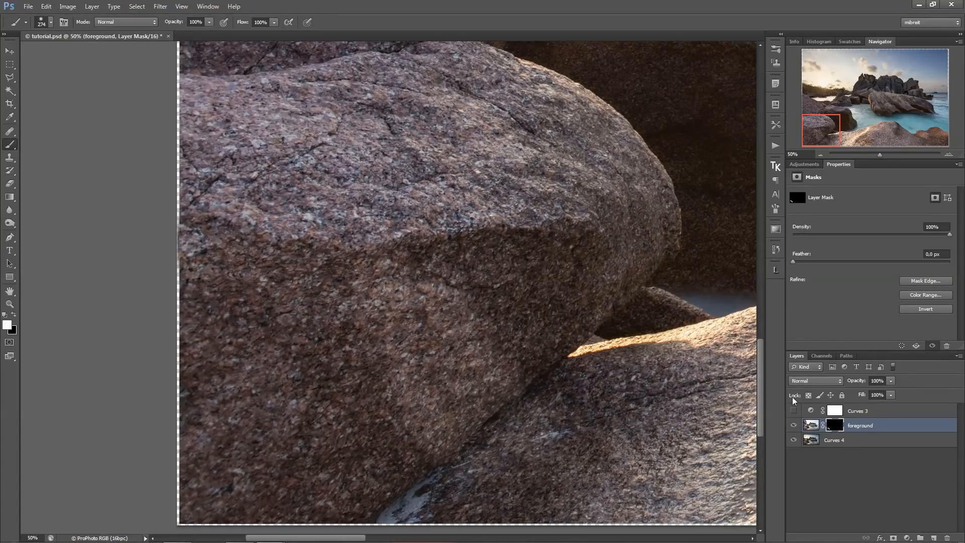
shift+click(835, 425)
shift+click(834, 425)
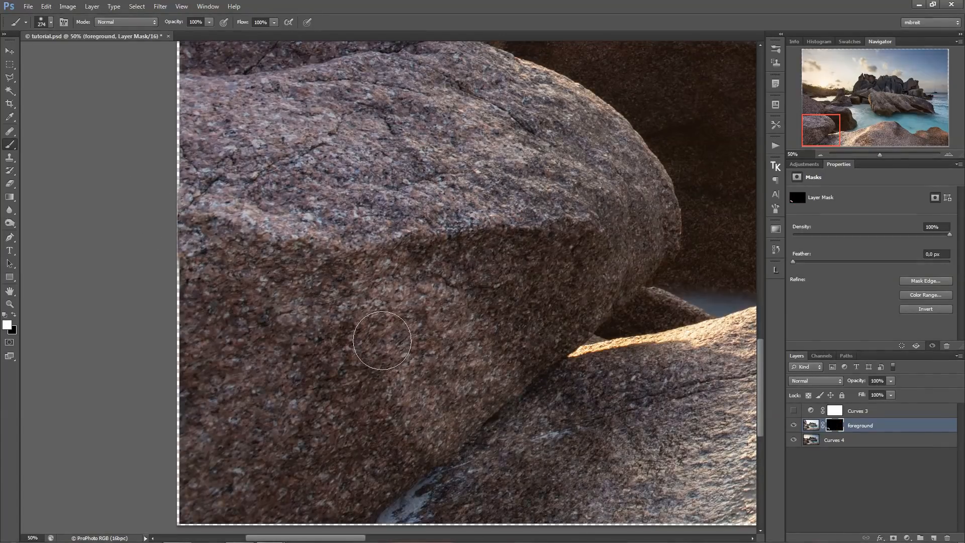
Enlarge the brush to 458 px and paint white on the foreground mask along the lower part of the front rock slab.
mouse_move(560, 421)
mouse_down()
mouse_move(278, 313)
mouse_move(568, 402)
mouse_up()
key(])
key(])
key(])
key(])
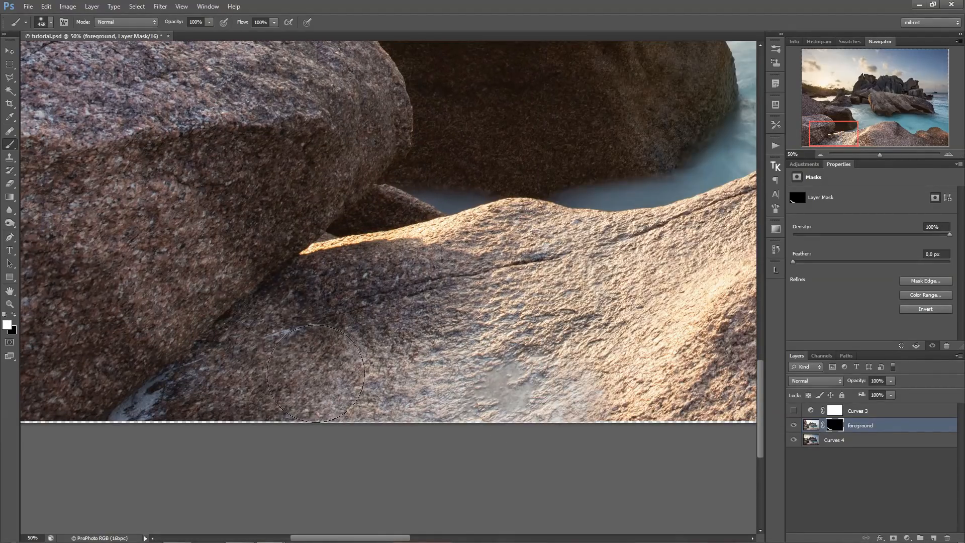
drag(507, 418, 180, 439)
drag(235, 405, 522, 376)
scroll(533, 377, down, 4)
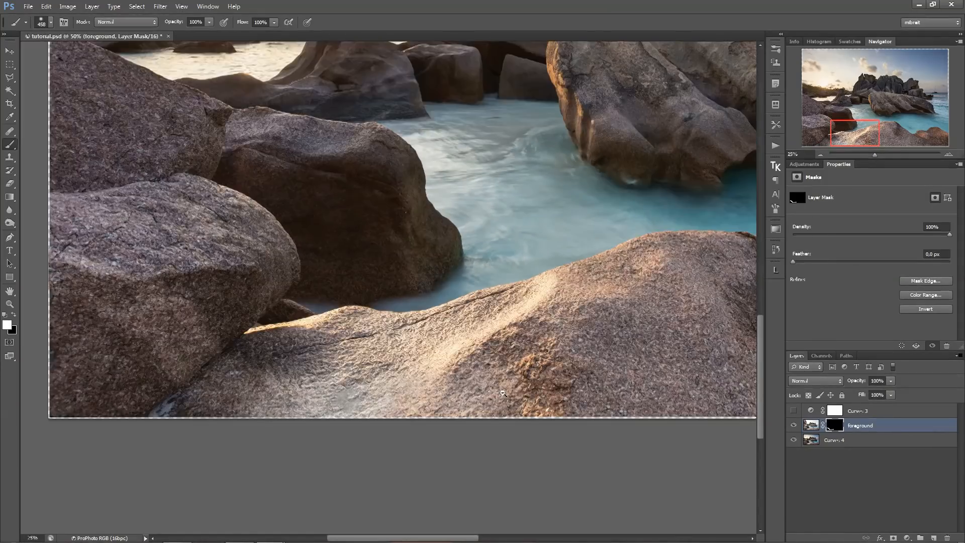
mouse_move(389, 469)
mouse_down()
mouse_move(648, 467)
mouse_move(577, 462)
mouse_move(569, 473)
mouse_up()
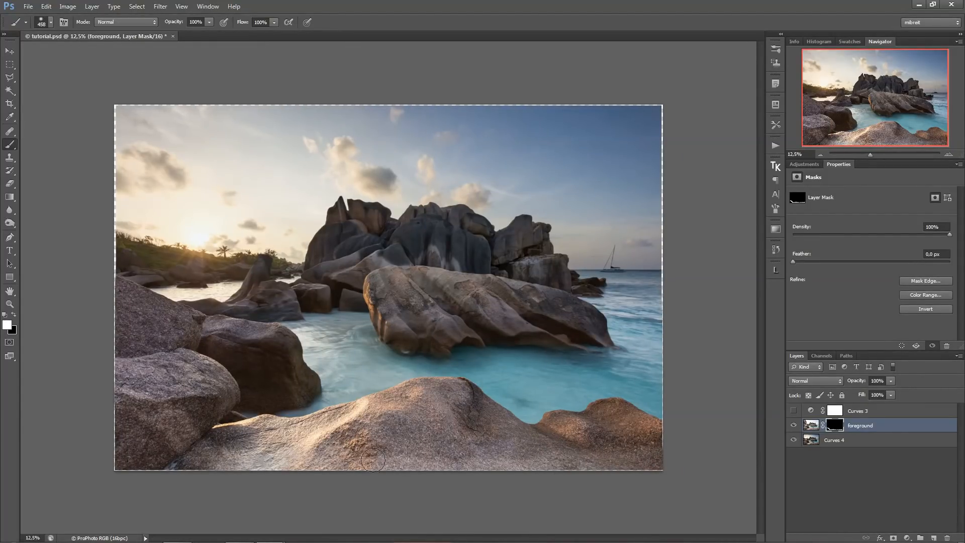
View the foreground mask on its own, fill its lower-left area with white using a 682 px brush, and return to the image view.
alt+click(835, 426)
mouse_move(134, 431)
mouse_down()
mouse_move(187, 467)
mouse_move(179, 473)
mouse_move(118, 420)
mouse_up()
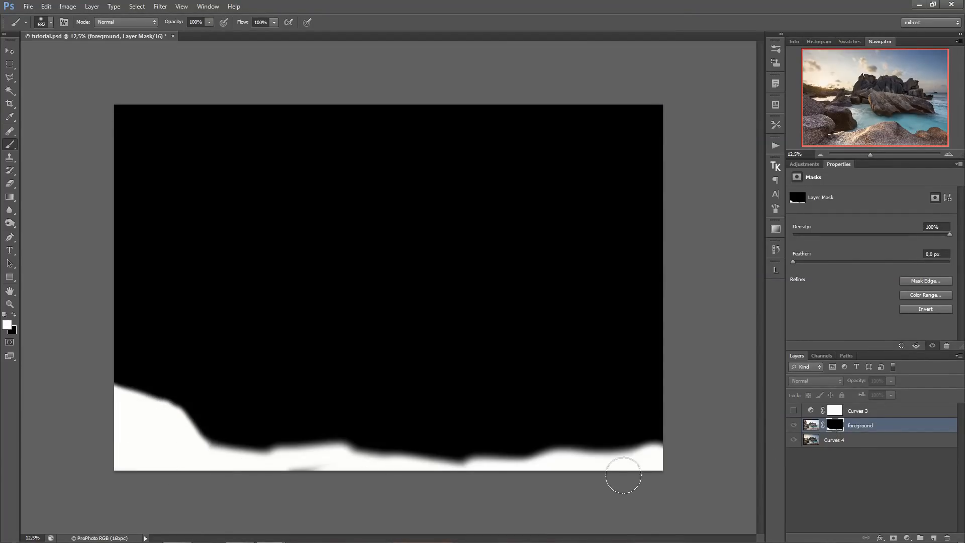
click(817, 428)
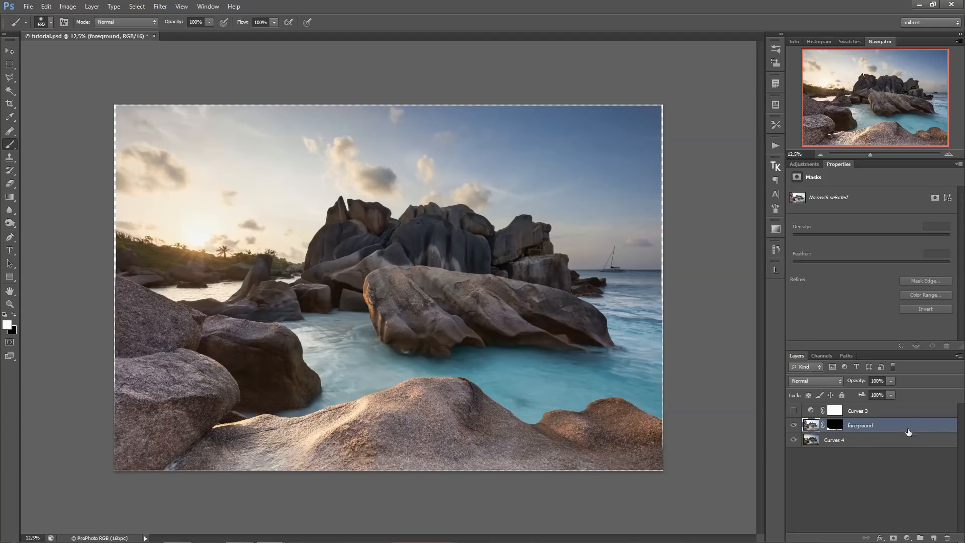
Add a Curves adjustment clipped to the foreground layer and shape an S-curve that darkens the shadows and lifts the highlights.
click(907, 536)
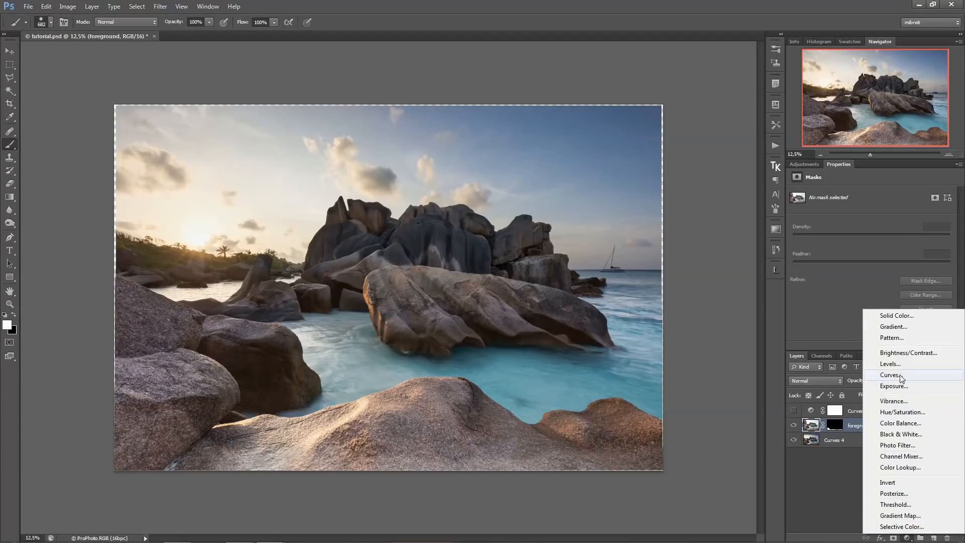
click(901, 376)
alt+click(875, 431)
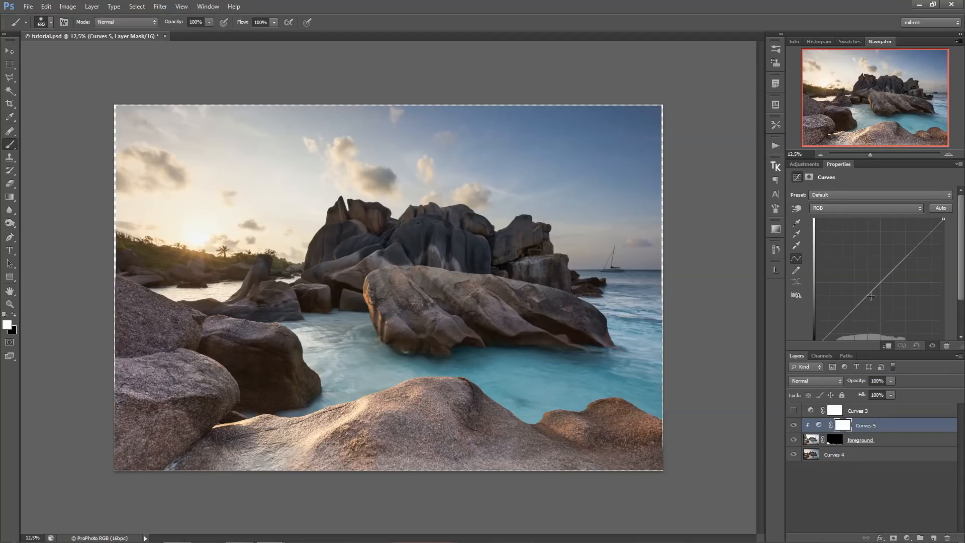
drag(870, 296, 871, 305)
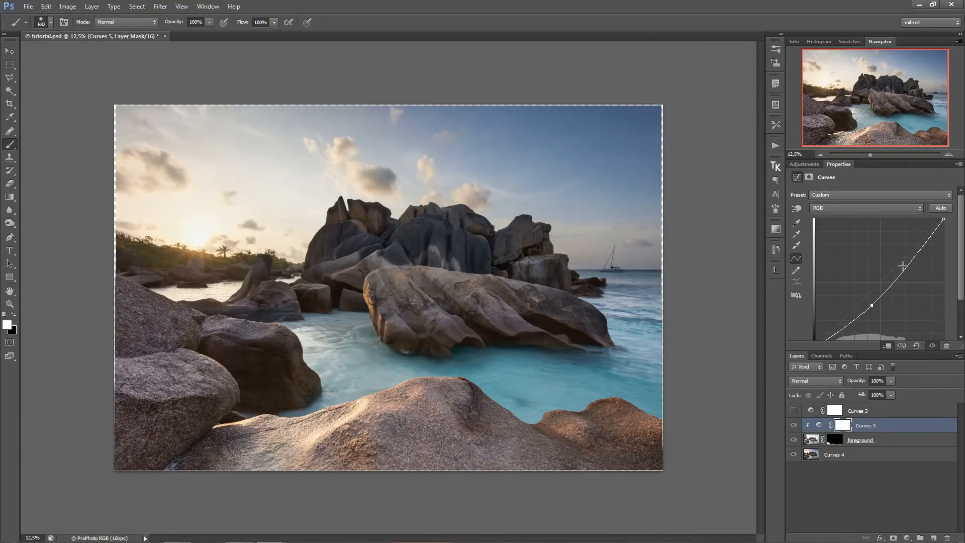
drag(907, 262, 900, 261)
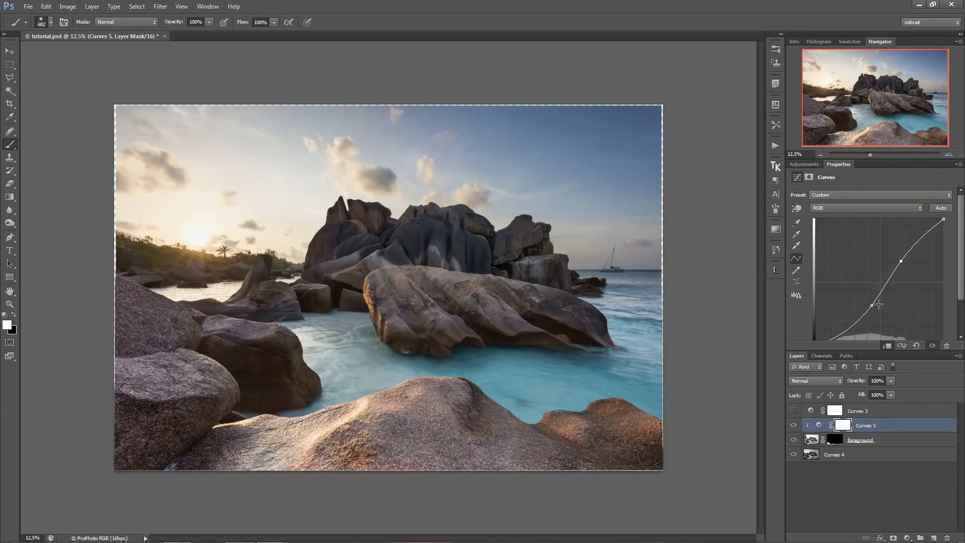
drag(878, 304, 876, 305)
Split the clipped Curves layer's underlying-layer black Blend If slider to 15 / 25, and merge the layers from Curves 5 down to Curves 4.
double_click(913, 430)
drag(703, 301, 710, 299)
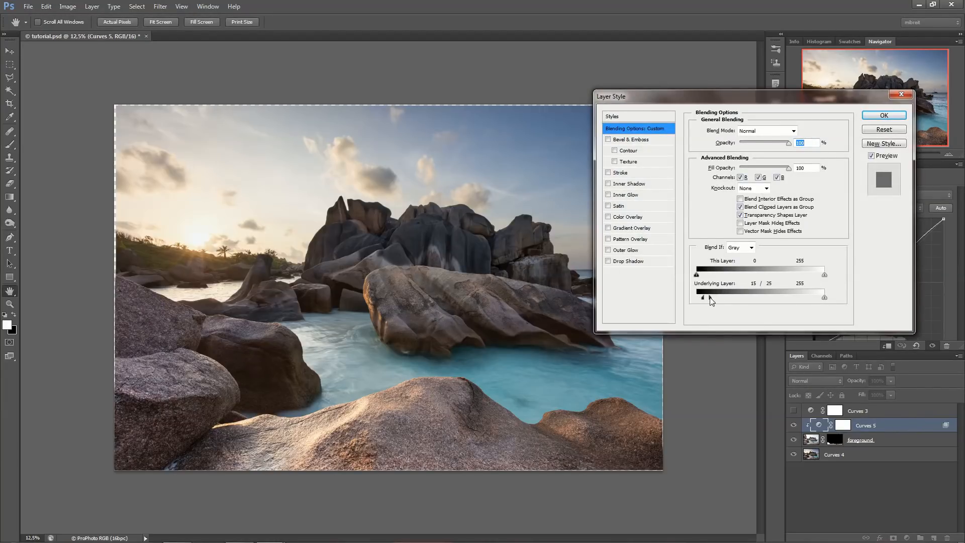
click(877, 117)
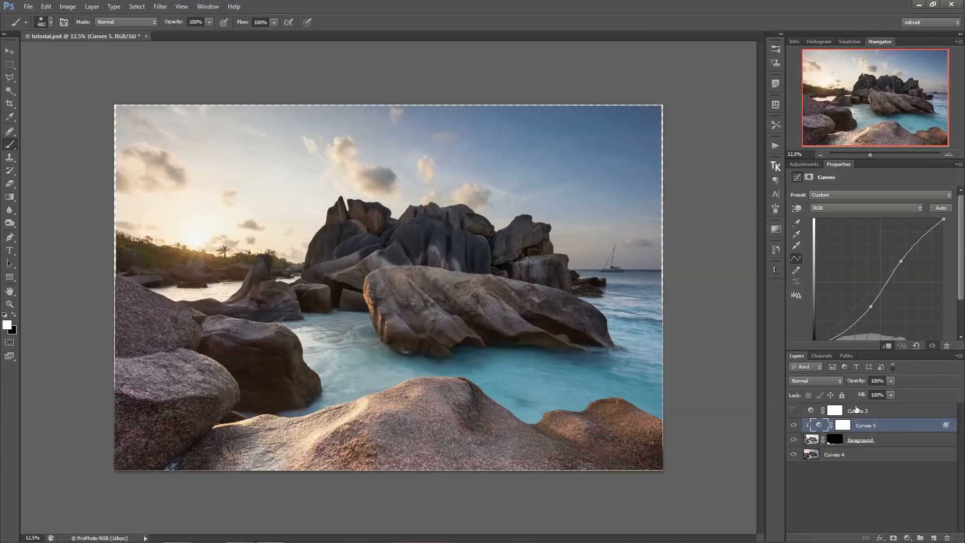
shift+click(867, 458)
key(ctrl+e)
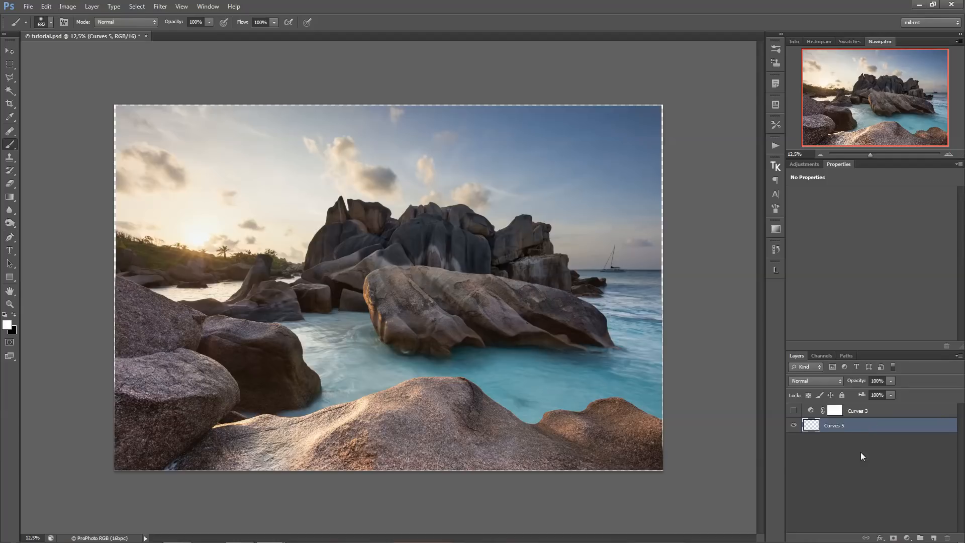